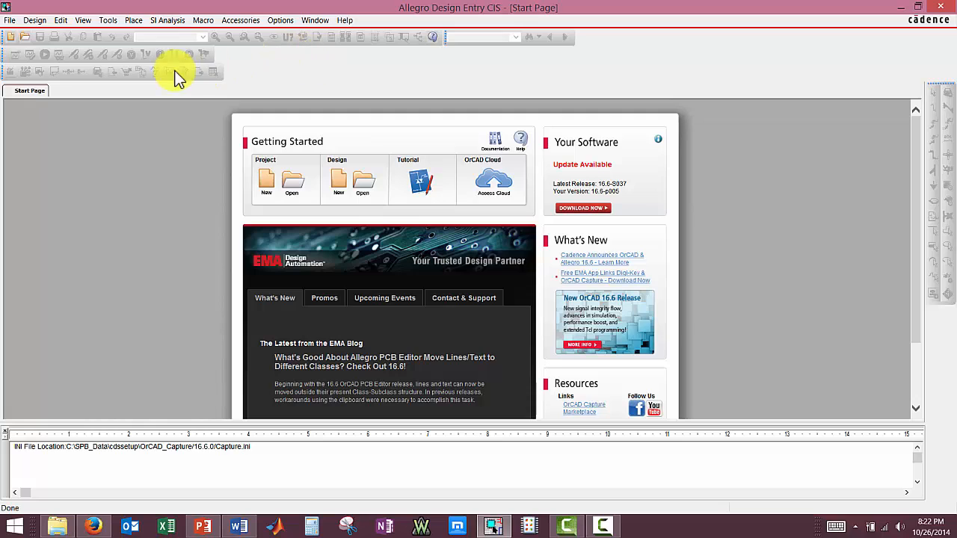
# Close the start page and begin a new project
pyautogui.rightClick(30, 91)
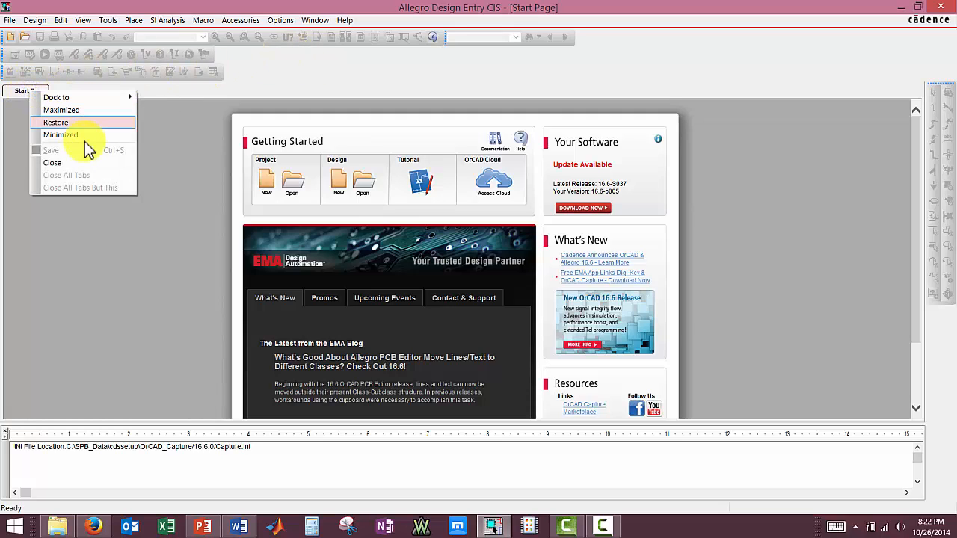
pyautogui.click(67, 163)
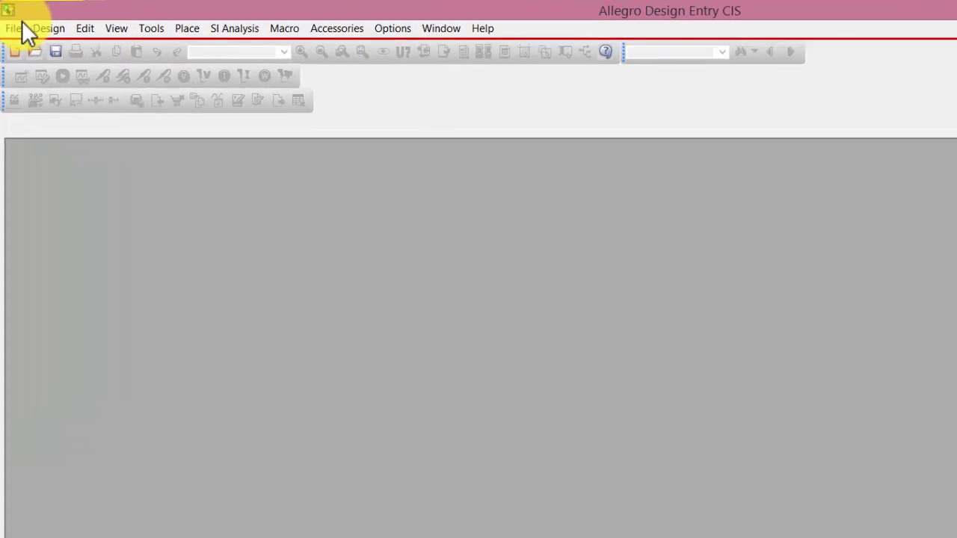
pyautogui.click(13, 28)
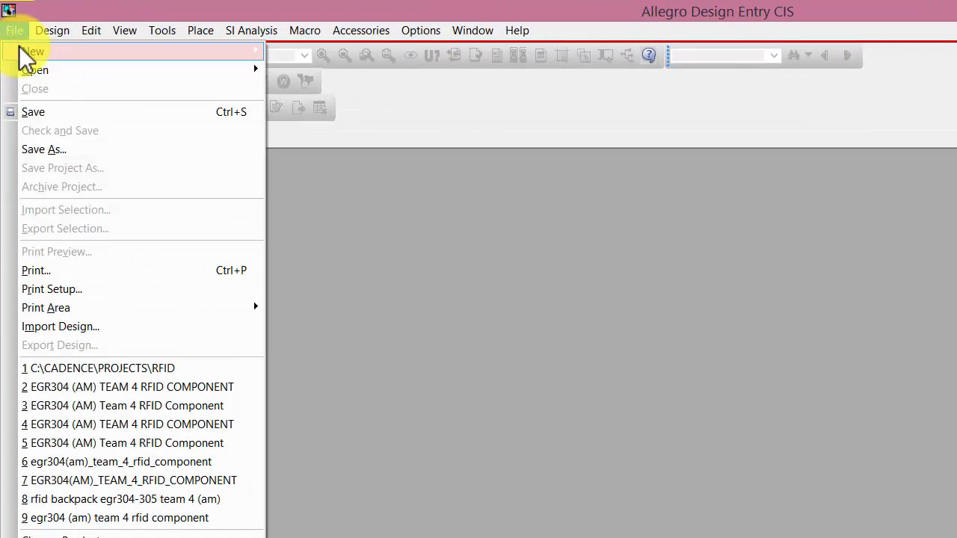
pyautogui.moveTo(45, 51)
pyautogui.click(327, 52)
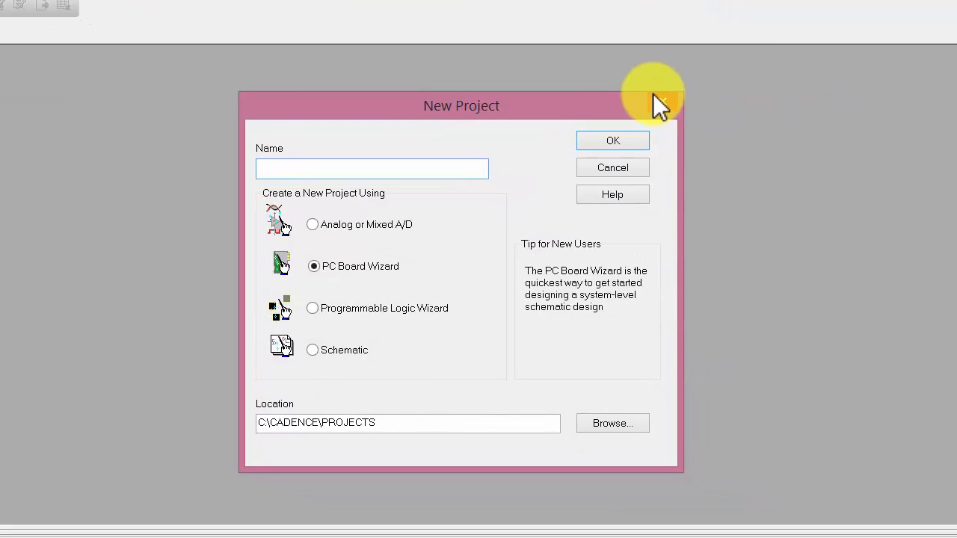
# Define an Analog or Mixed A/D project named op_amp_1, located in C:\CADENCE\PROJECTS
pyautogui.click(310, 224)
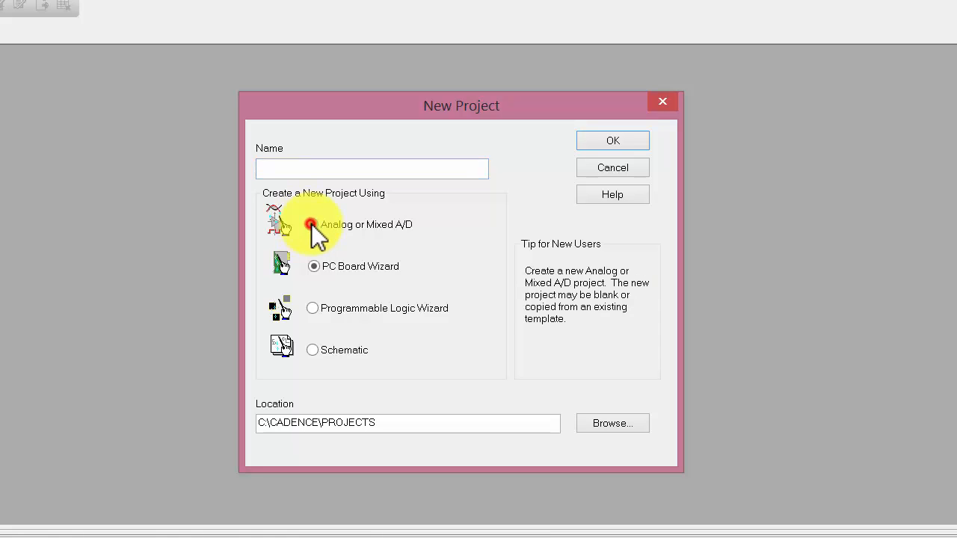
pyautogui.click(348, 177)
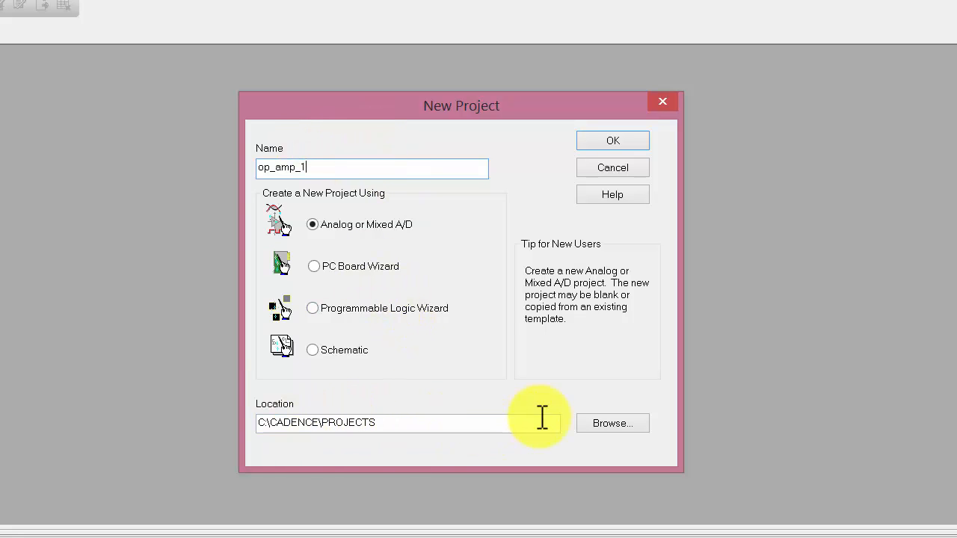
pyautogui.click(607, 421)
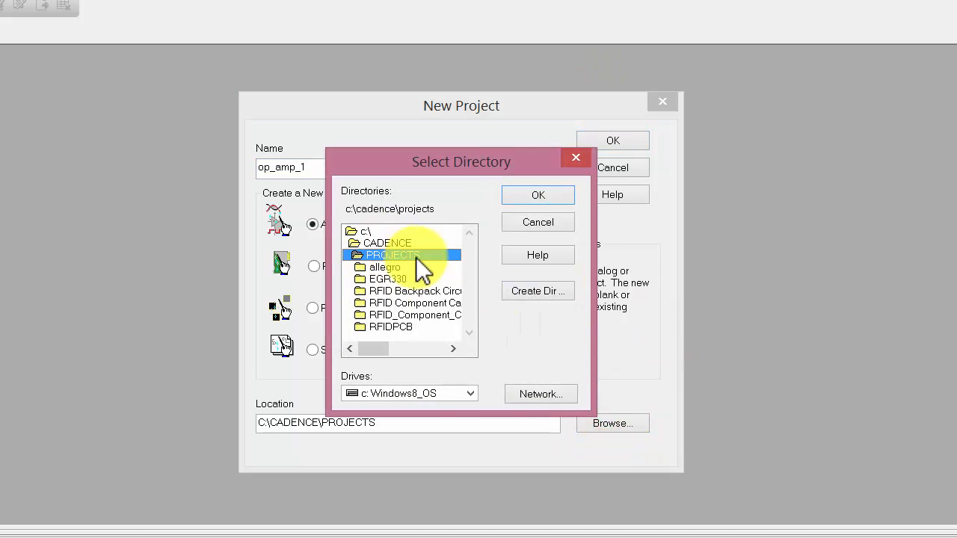
pyautogui.click(544, 196)
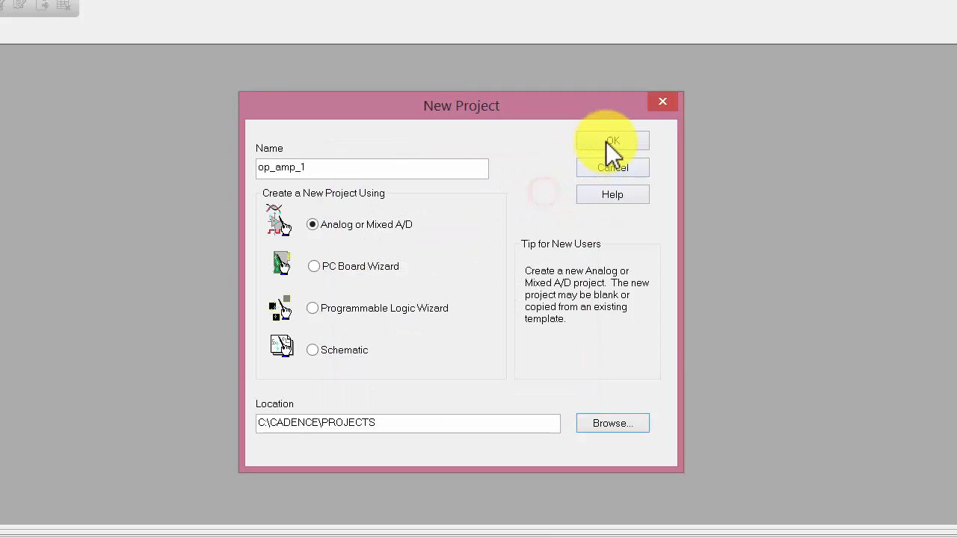
pyautogui.click(607, 141)
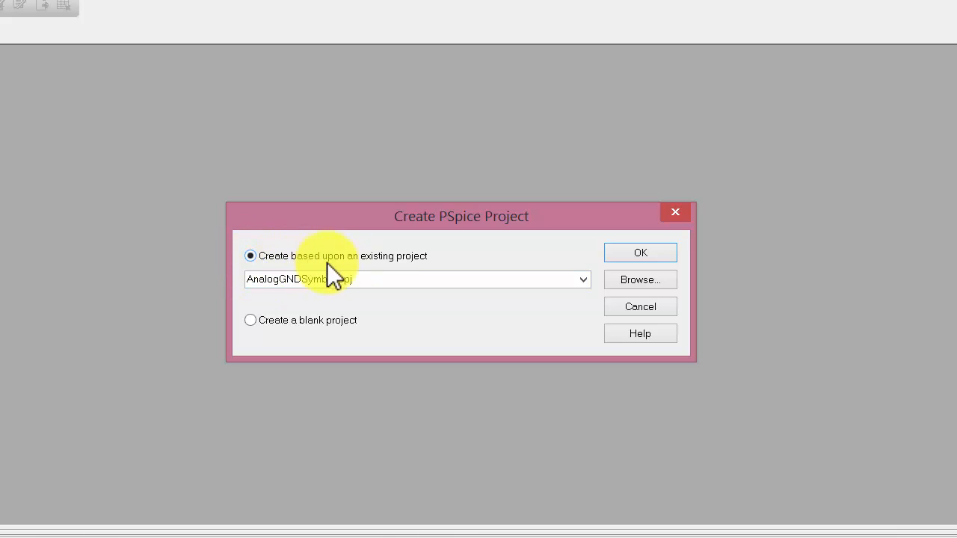
# Create the PSpice project as a blank project and maximize its schematic page window
pyautogui.click(251, 321)
pyautogui.click(645, 254)
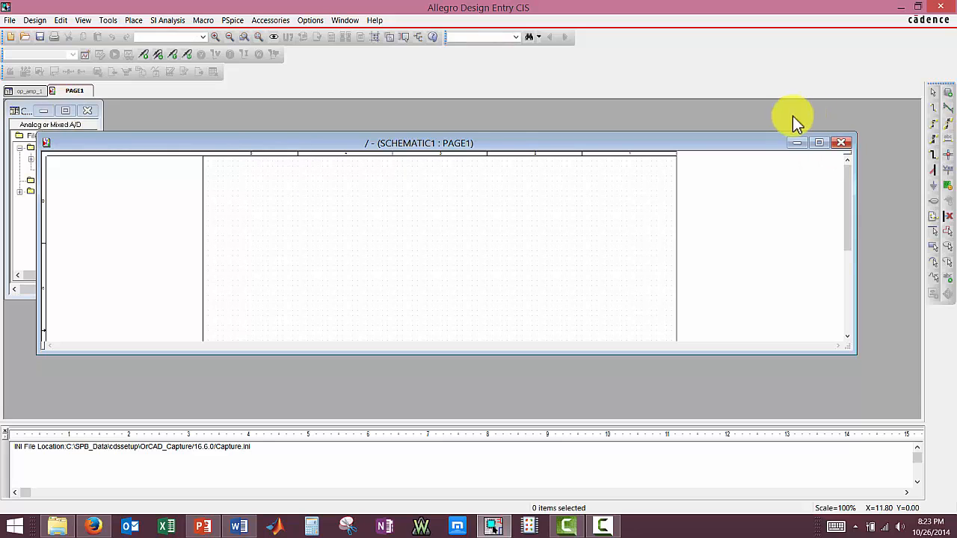
pyautogui.click(819, 143)
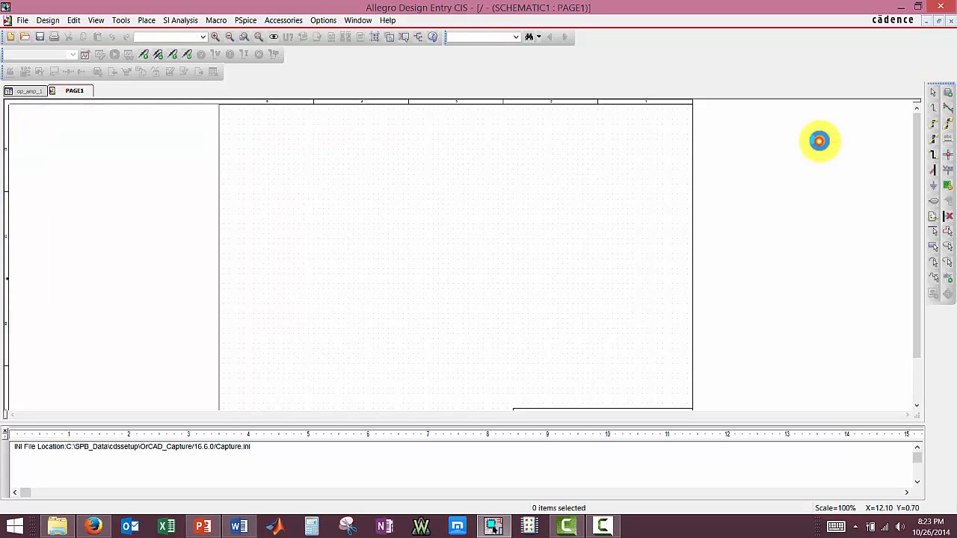
# Rename PAGE1 under SCHEMATIC1 in the project's design file as op_amp_1
pyautogui.click(31, 92)
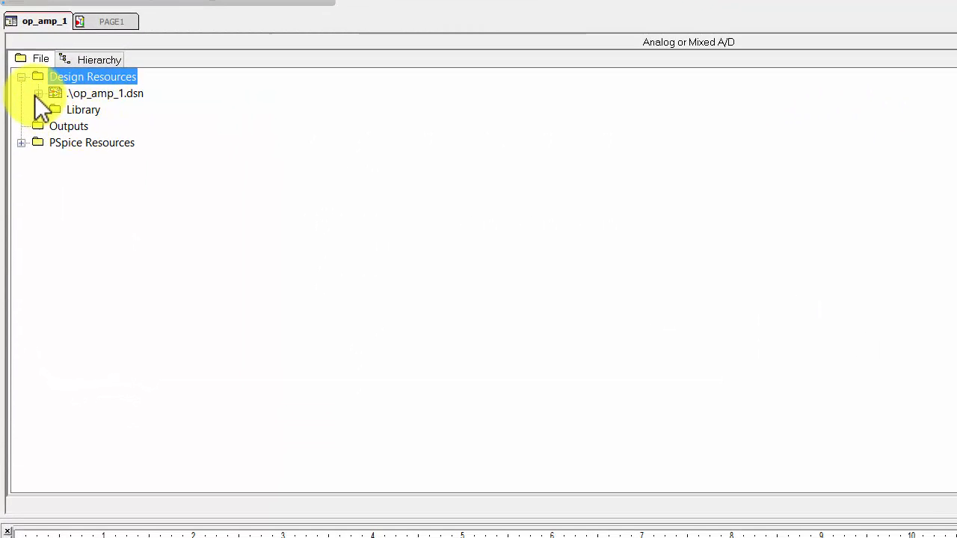
pyautogui.click(37, 99)
pyautogui.click(53, 116)
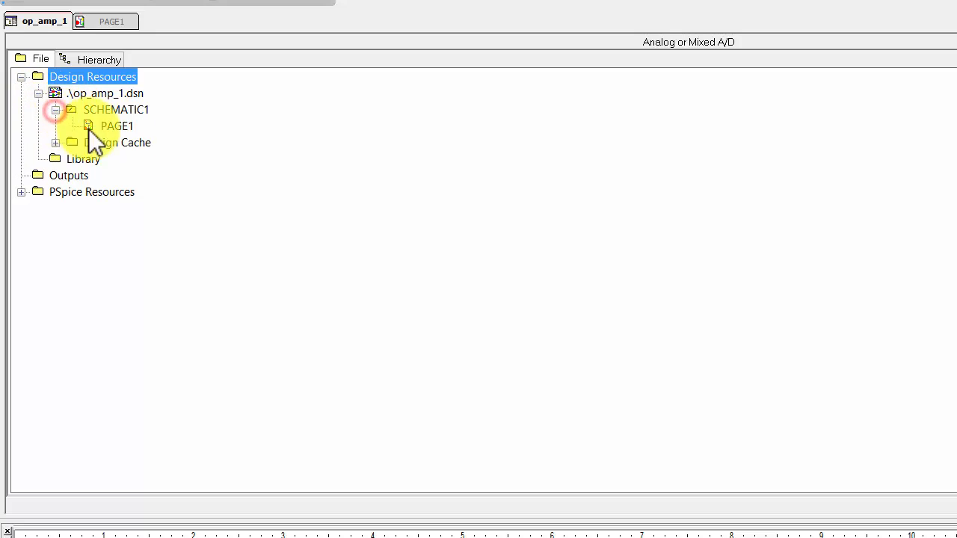
pyautogui.rightClick(121, 129)
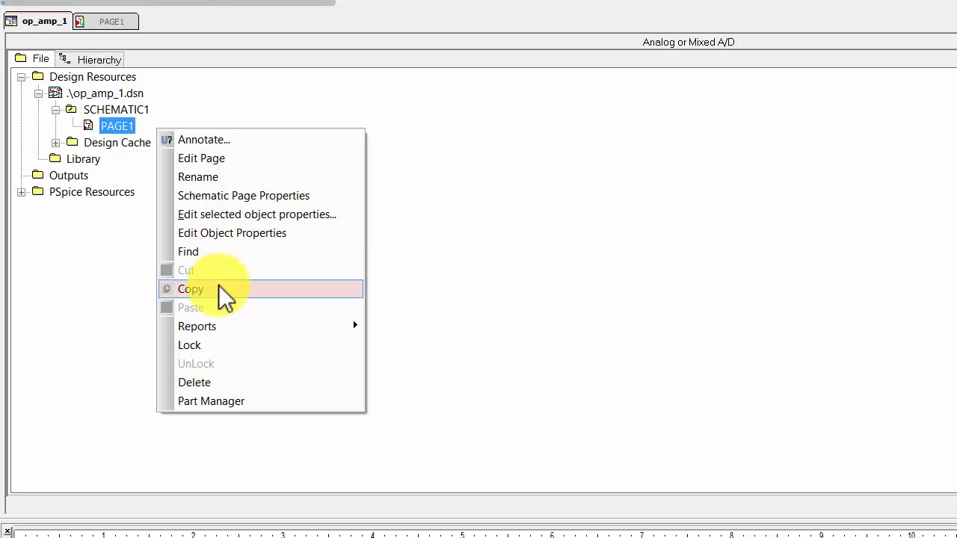
pyautogui.moveTo(233, 325)
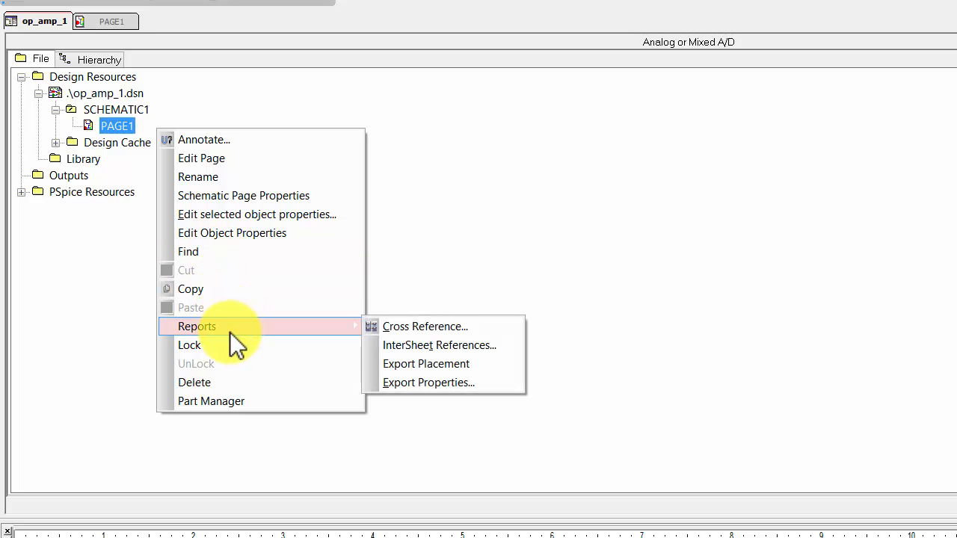
pyautogui.click(219, 178)
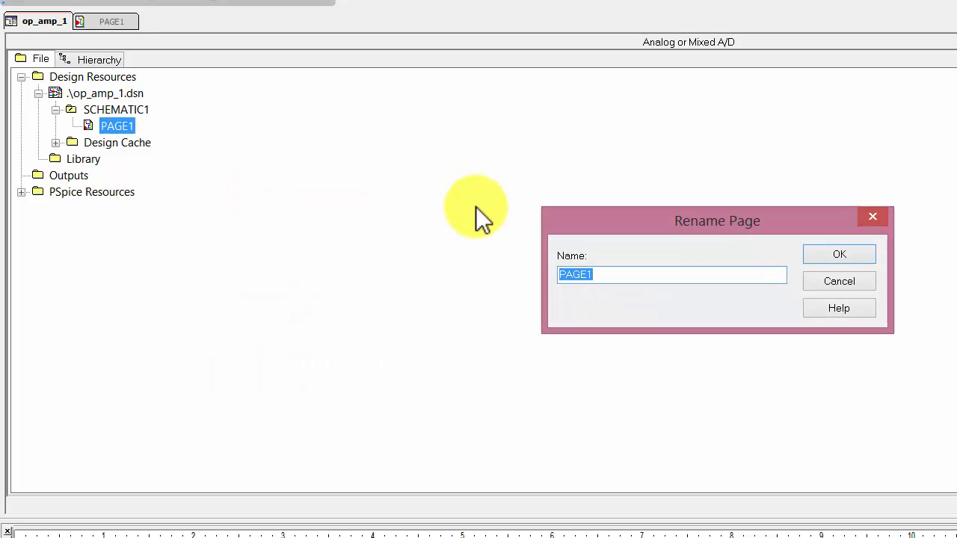
pyautogui.write('op')
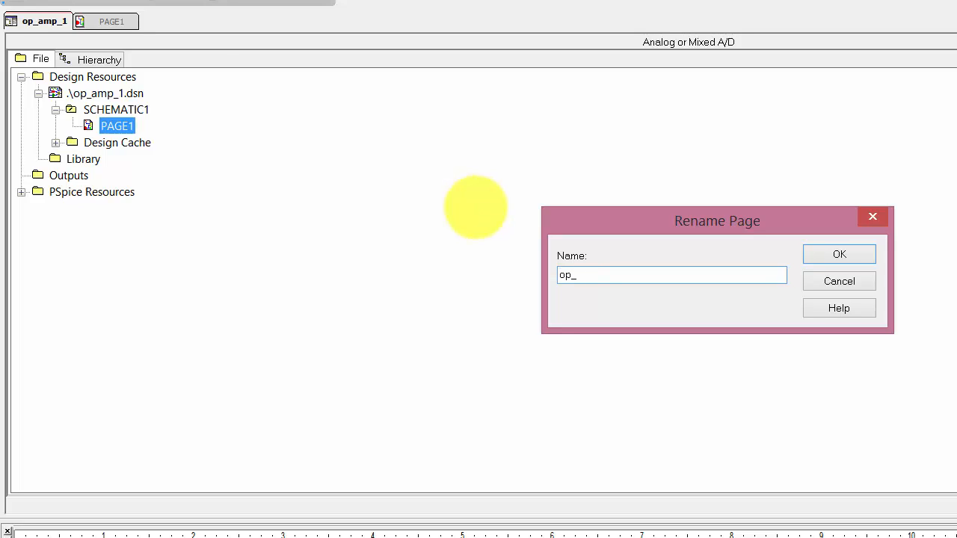
pyautogui.write('_amp_1')
pyautogui.click(839, 254)
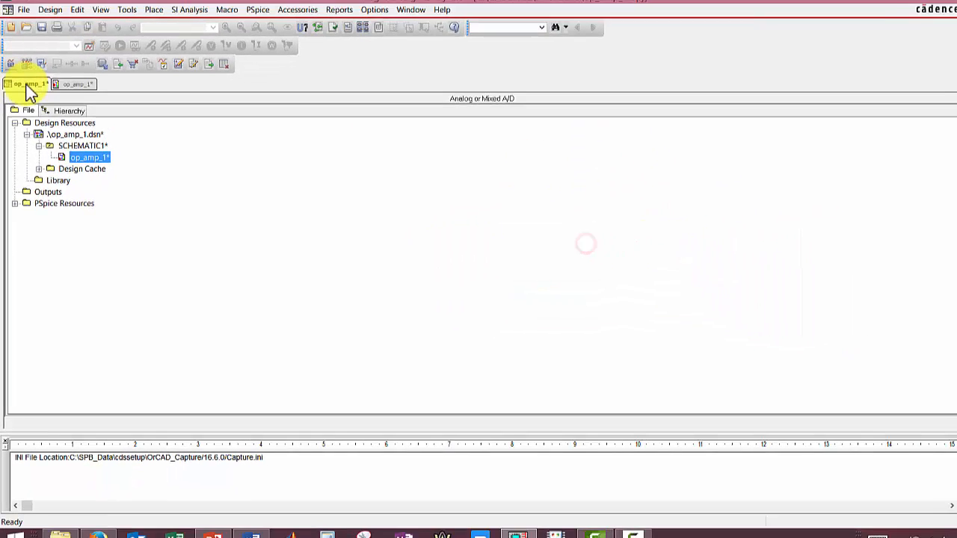
# Return to the op_amp_1 schematic page and start placing a part
pyautogui.click(81, 84)
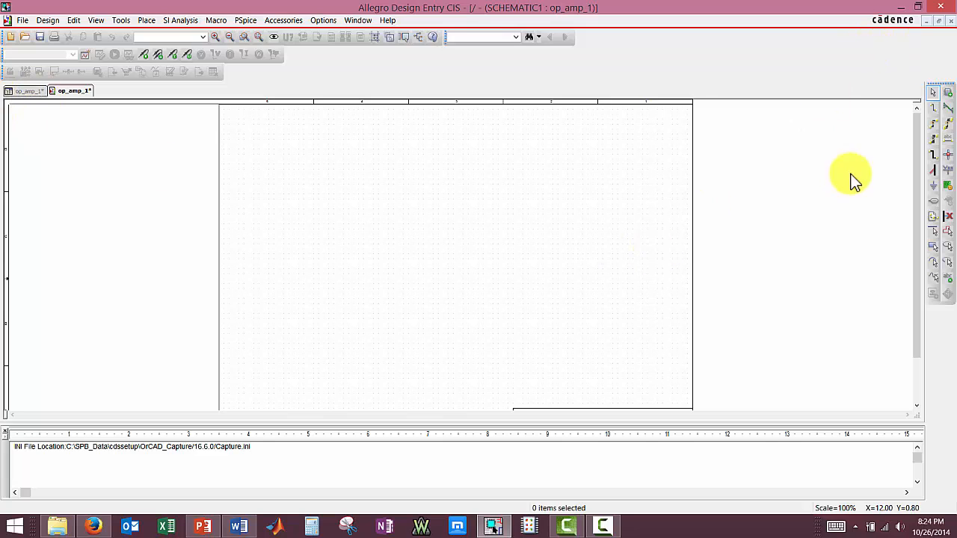
pyautogui.click(16, 90)
pyautogui.click(69, 90)
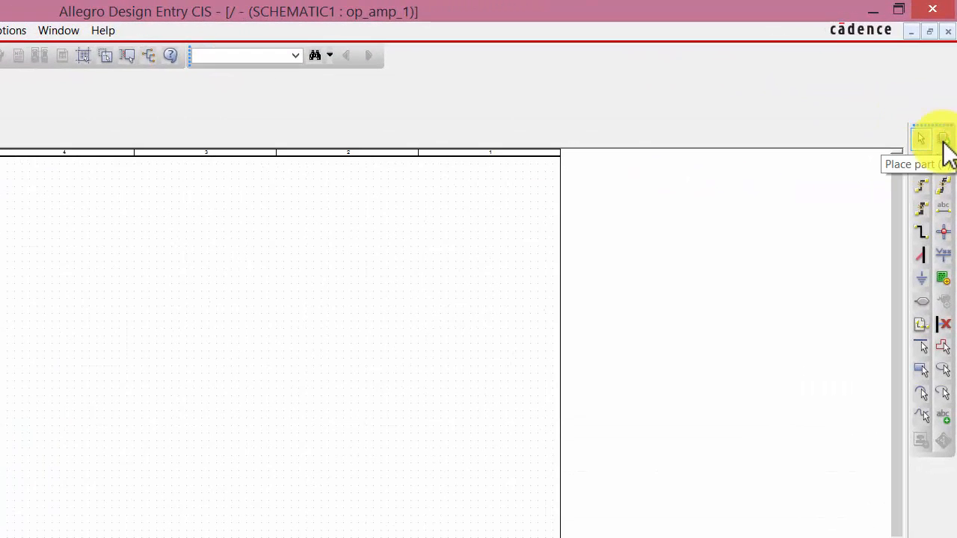
pyautogui.click(945, 139)
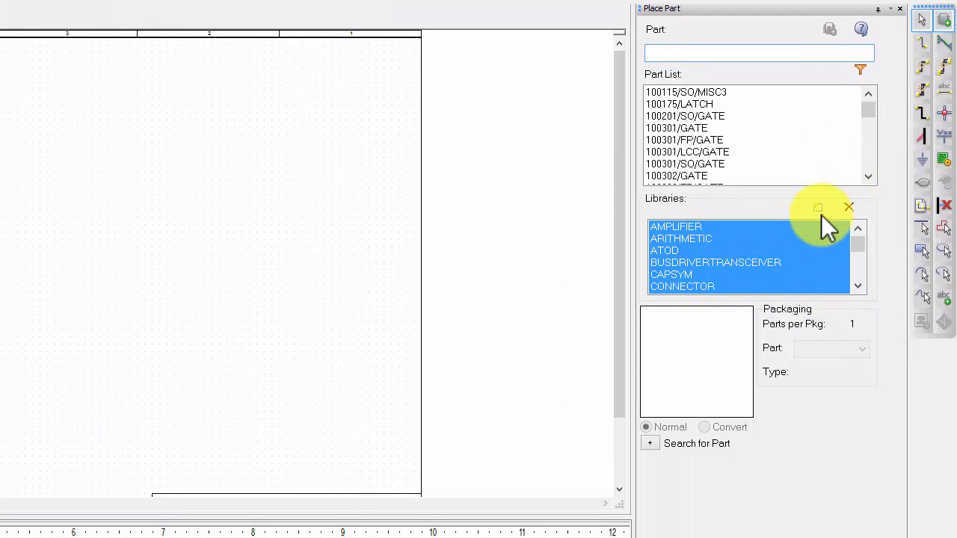
# Add all the Capture libraries from the pspice folder to the part placement libraries
pyautogui.click(818, 207)
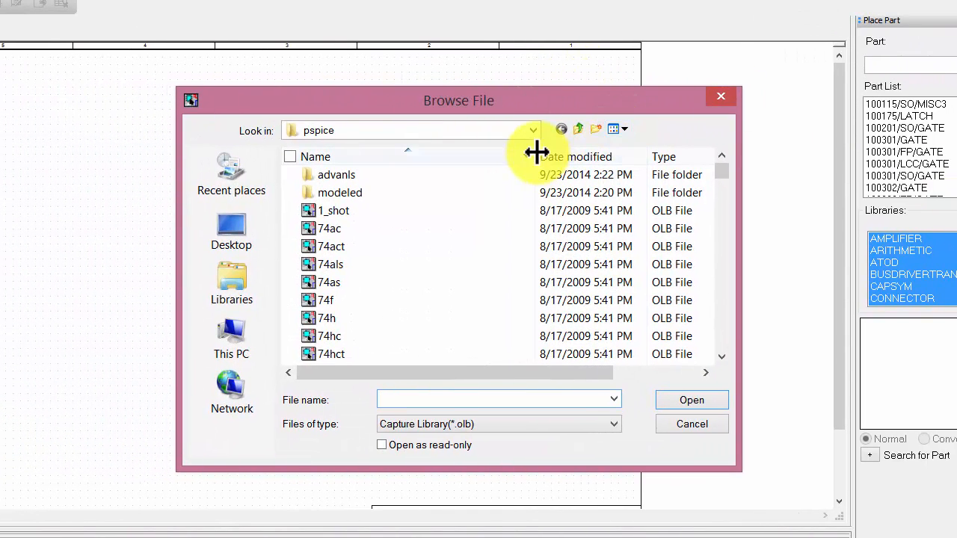
pyautogui.click(533, 131)
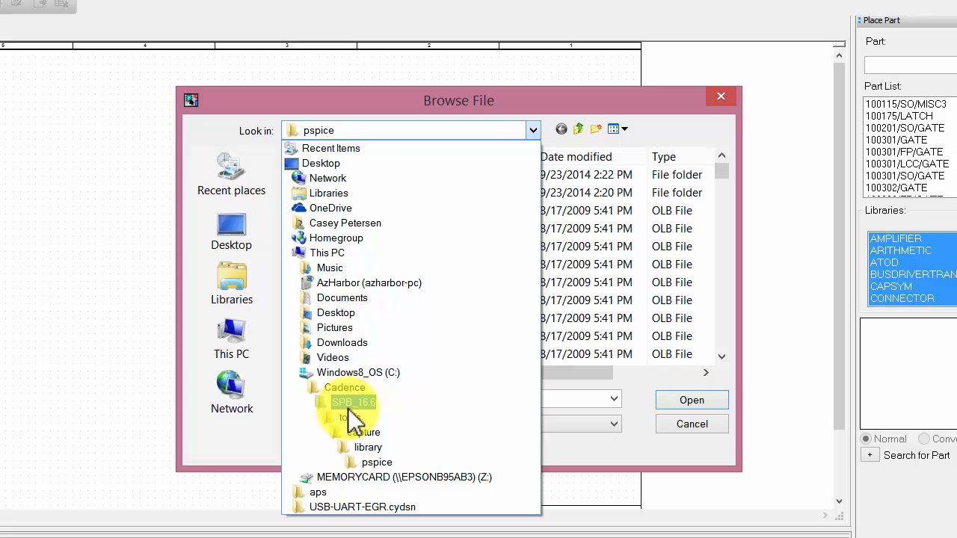
pyautogui.click(381, 463)
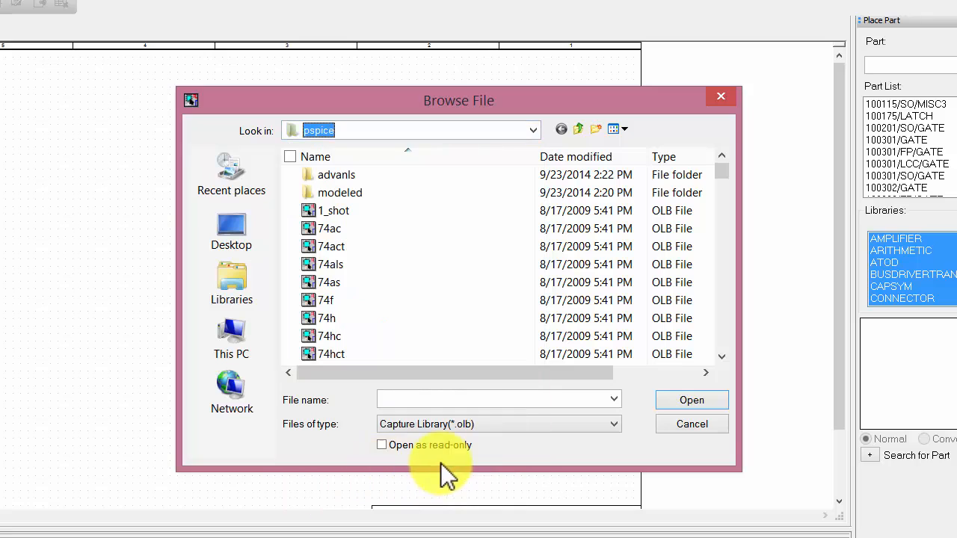
pyautogui.click(377, 282)
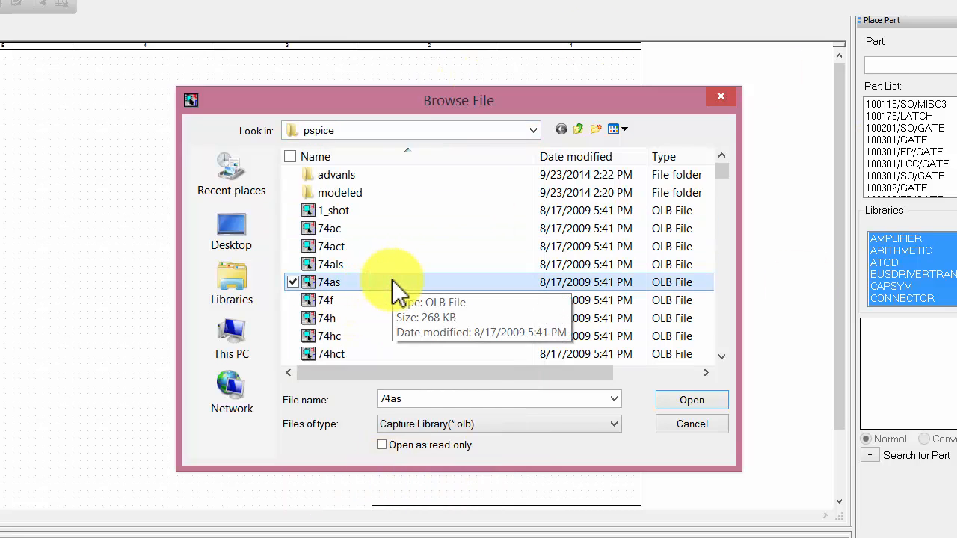
pyautogui.hotkey('ctrl', 'a')
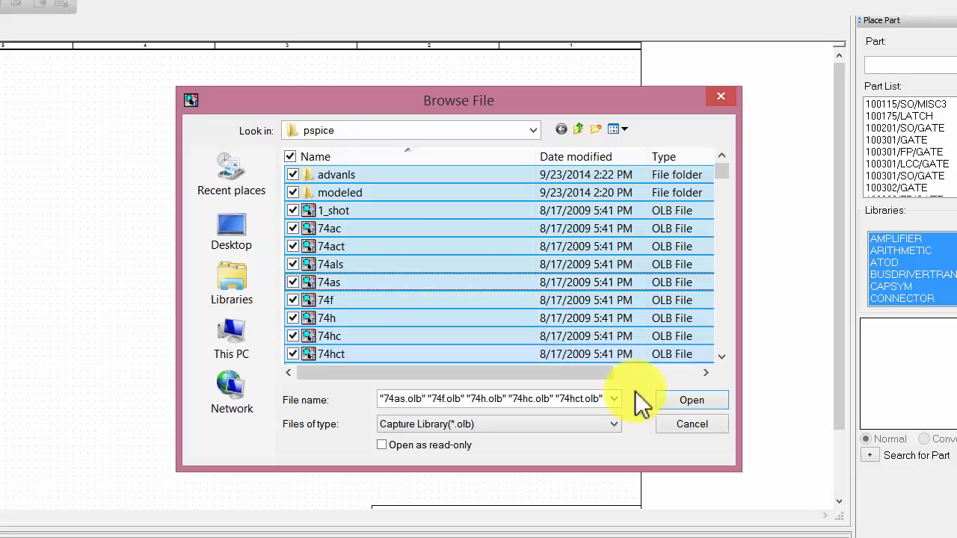
pyautogui.click(692, 402)
pyautogui.click(691, 402)
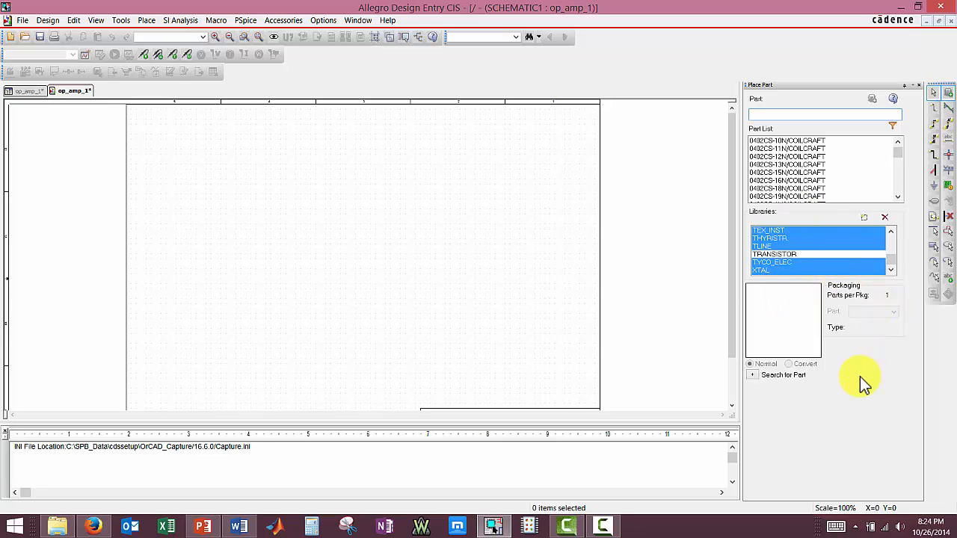
pyautogui.click(860, 377)
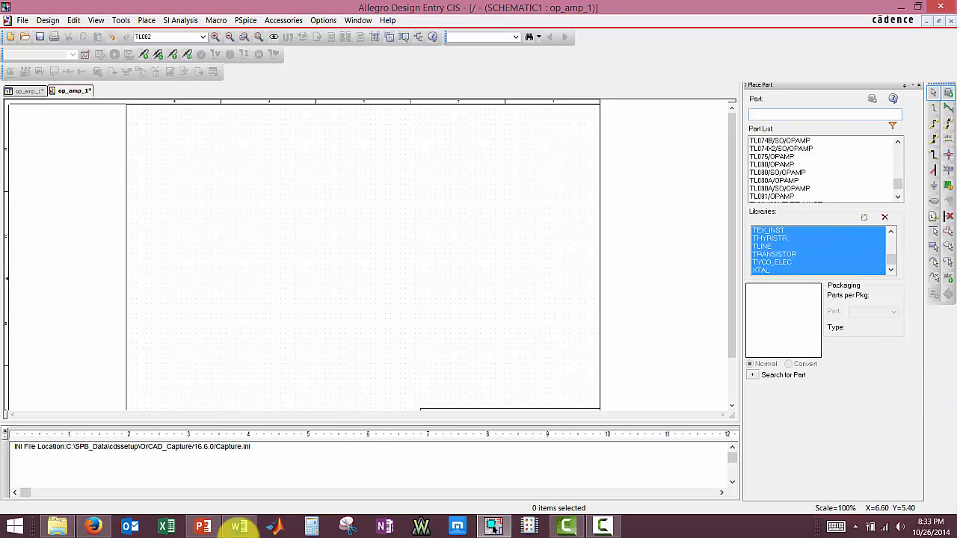
# Check the op amp model on the PowerPoint circuit slide, then search the schematic part list for TL081
pyautogui.click(202, 527)
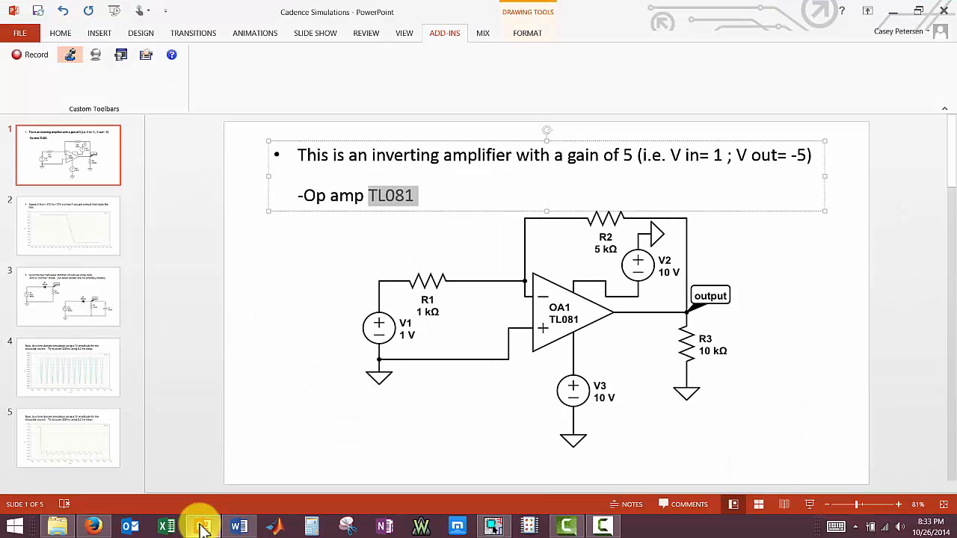
pyautogui.click(201, 527)
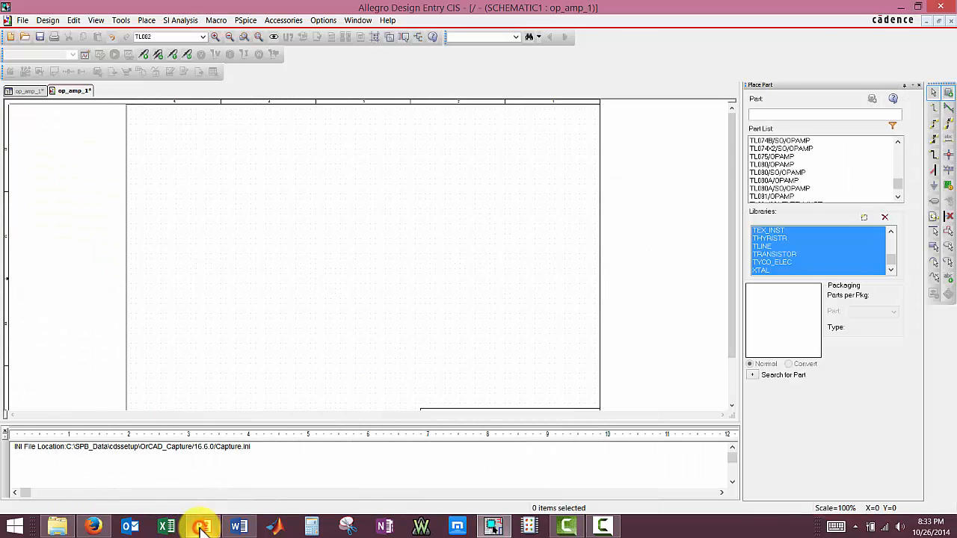
pyautogui.click(769, 112)
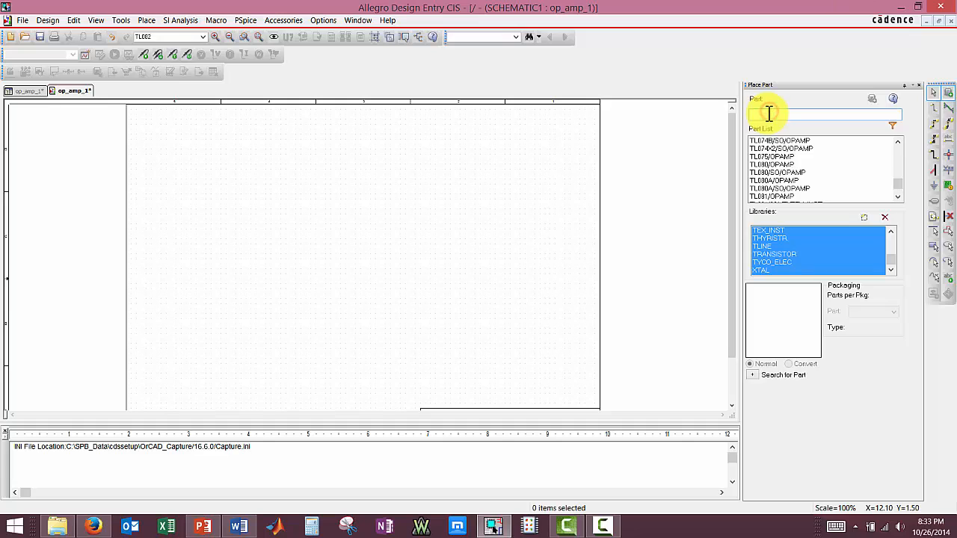
pyautogui.write('TL081')
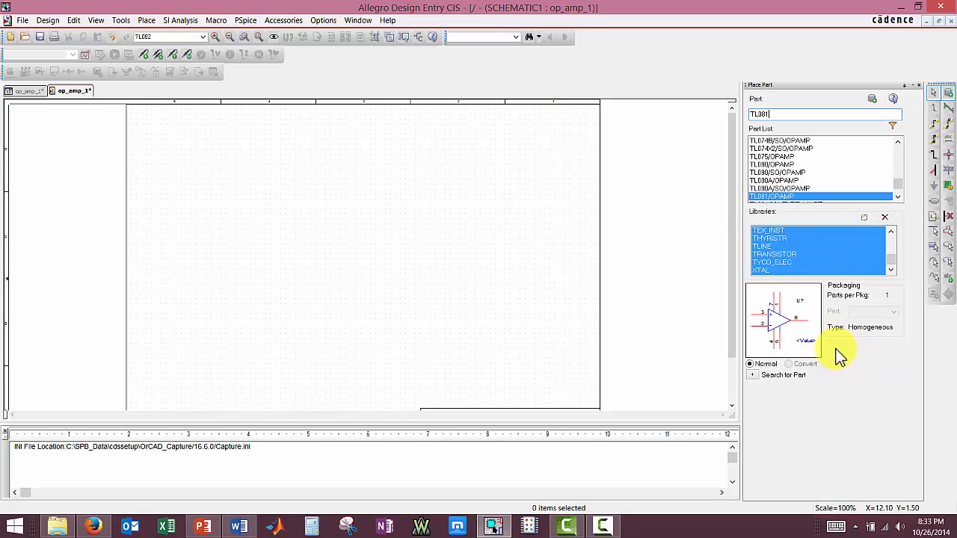
# Step through the TL081 variants in the part list down to TL082/301/TI, examining each entry's symbol and part details
pyautogui.press('Down')
pyautogui.press('Down')
pyautogui.press('Down')
pyautogui.press('Down')
pyautogui.press('Down')
pyautogui.press('Down')
pyautogui.press('Down')
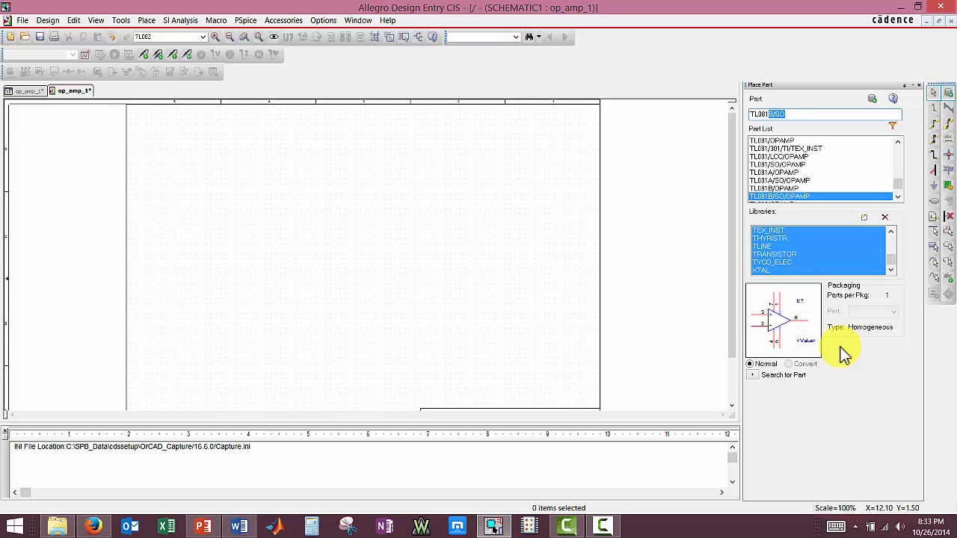
pyautogui.click(785, 196)
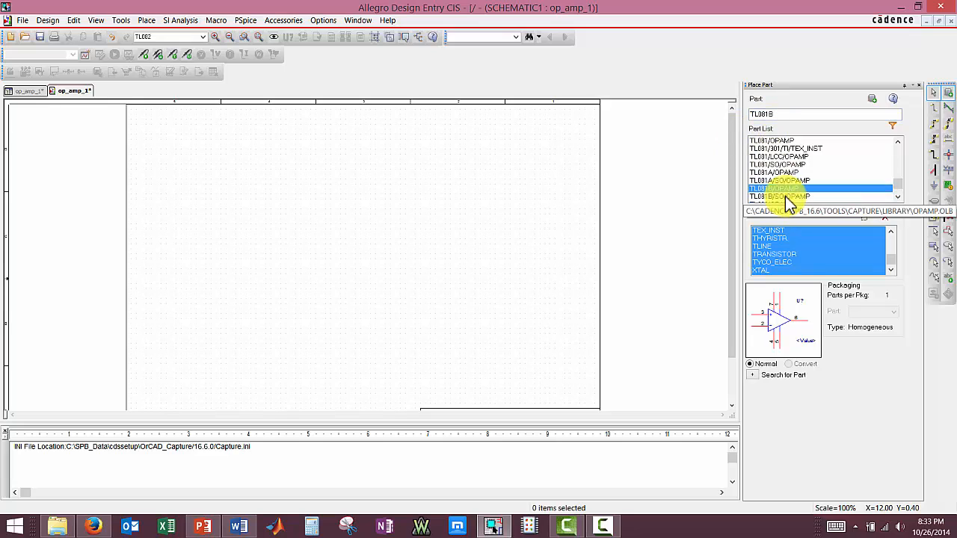
pyautogui.press('Down')
pyautogui.press('Down')
pyautogui.press('Down')
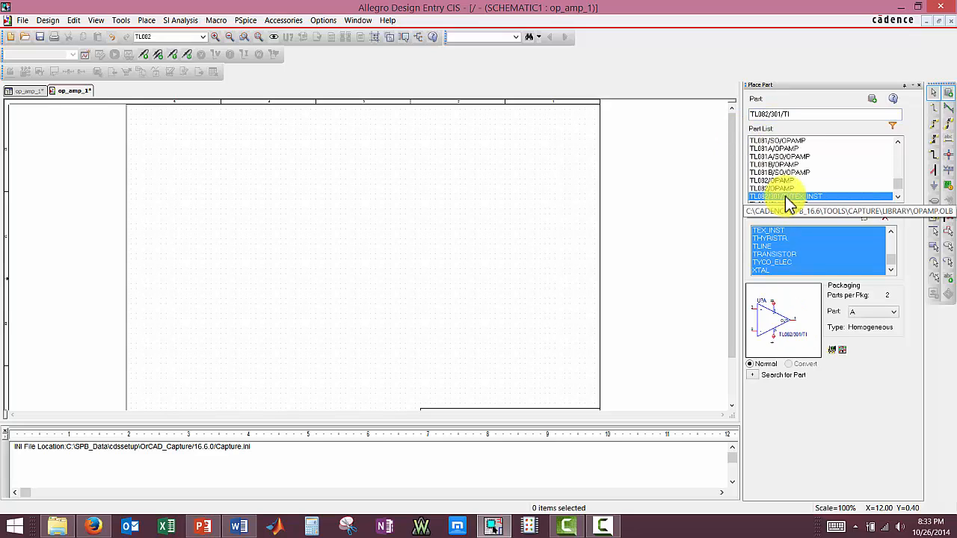
# Place one TL082 op amp from the OPAMP library near the middle of the schematic page
pyautogui.press('Up')
pyautogui.press('Up')
pyautogui.press('Down')
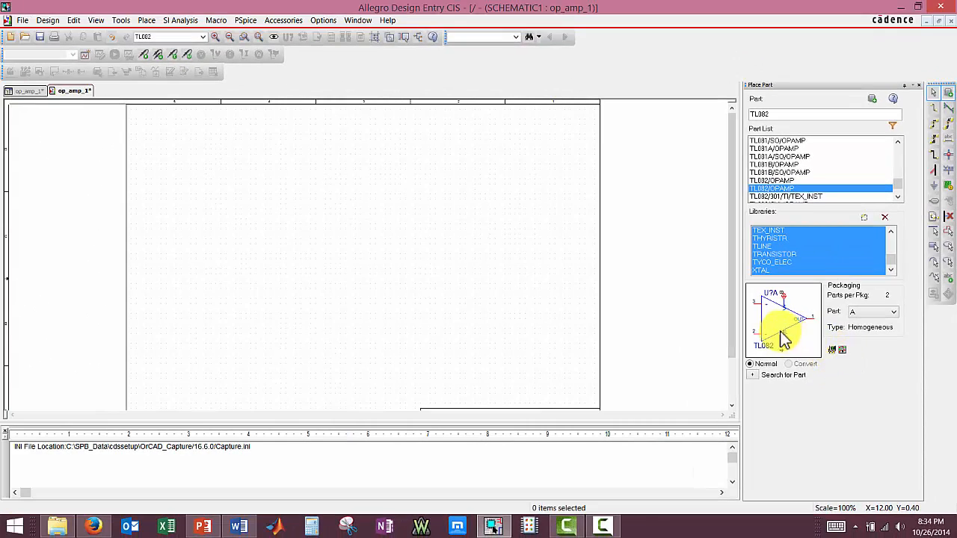
pyautogui.doubleClick(781, 189)
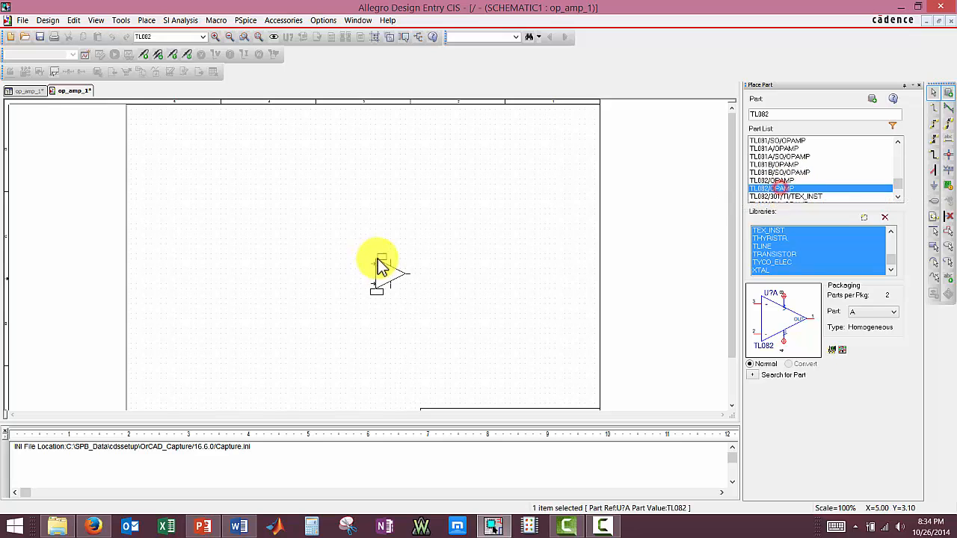
pyautogui.click(340, 226)
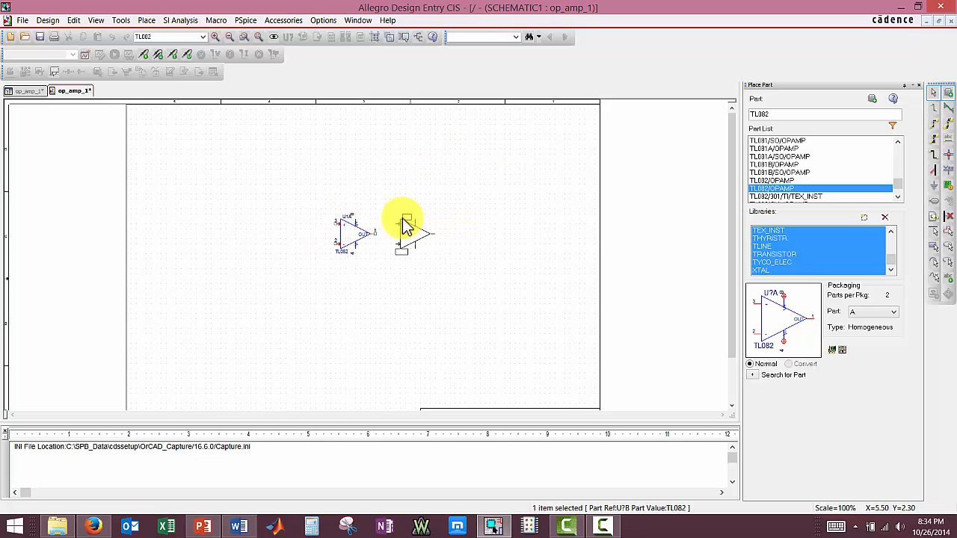
pyautogui.press('Escape')
# Compare the placed op amp's input orientation with the circuit on the PowerPoint slide, returning to the schematic
pyautogui.rightClick(353, 240)
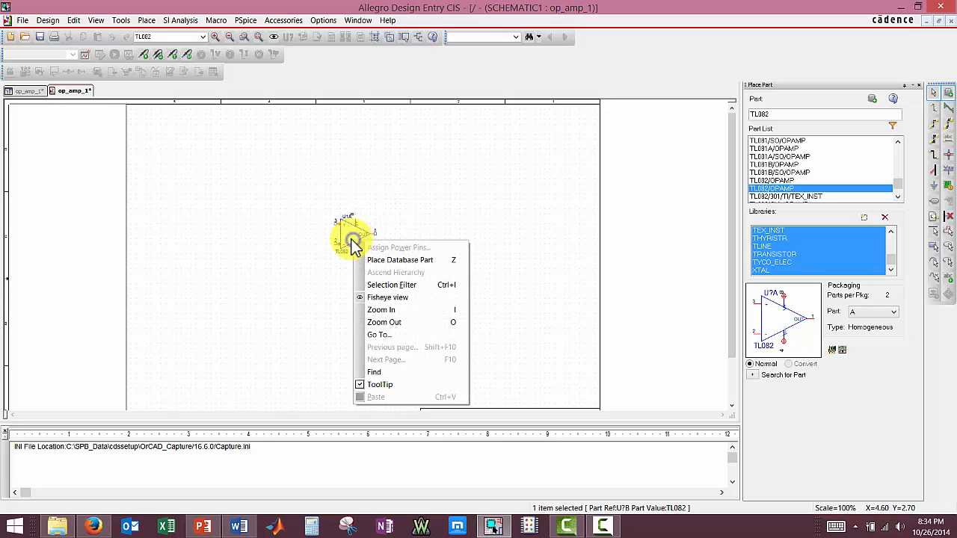
pyautogui.click(355, 240)
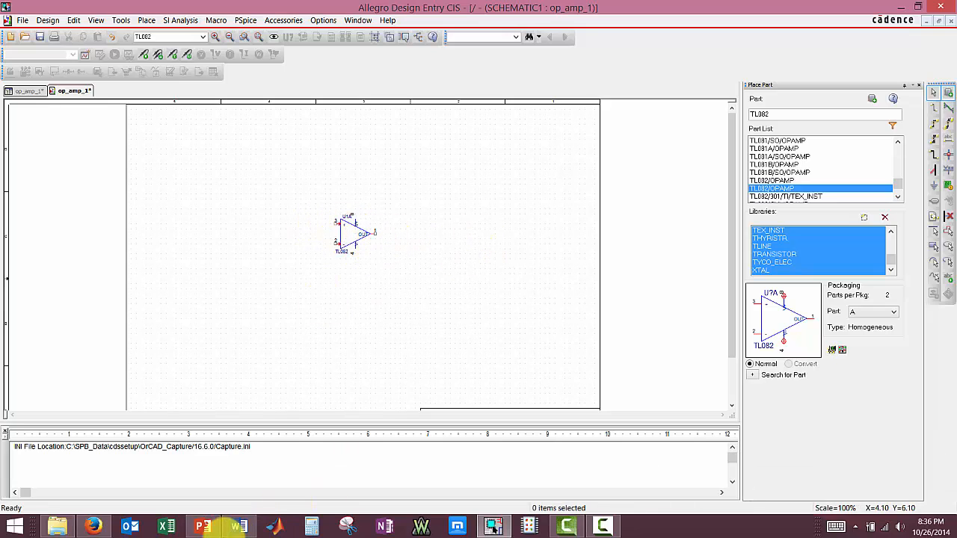
pyautogui.click(203, 528)
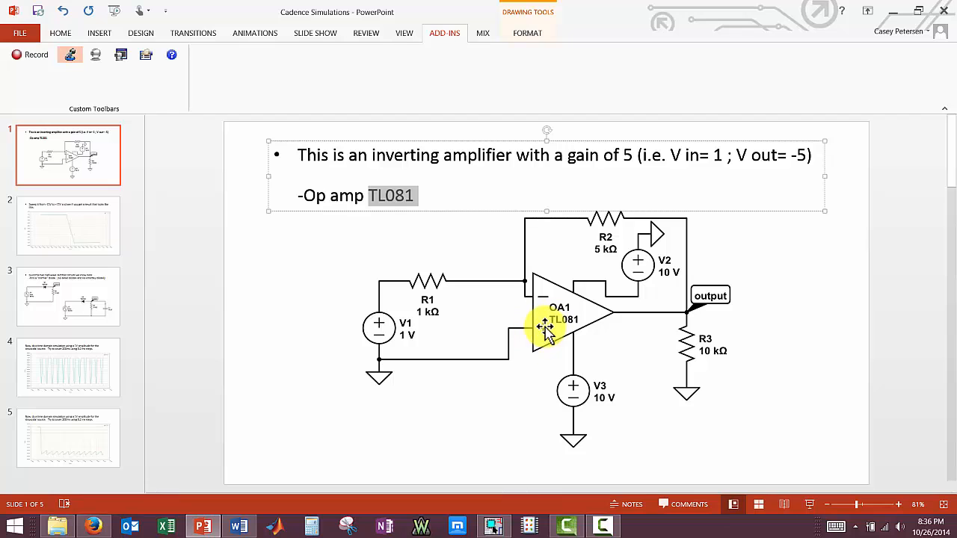
pyautogui.click(203, 527)
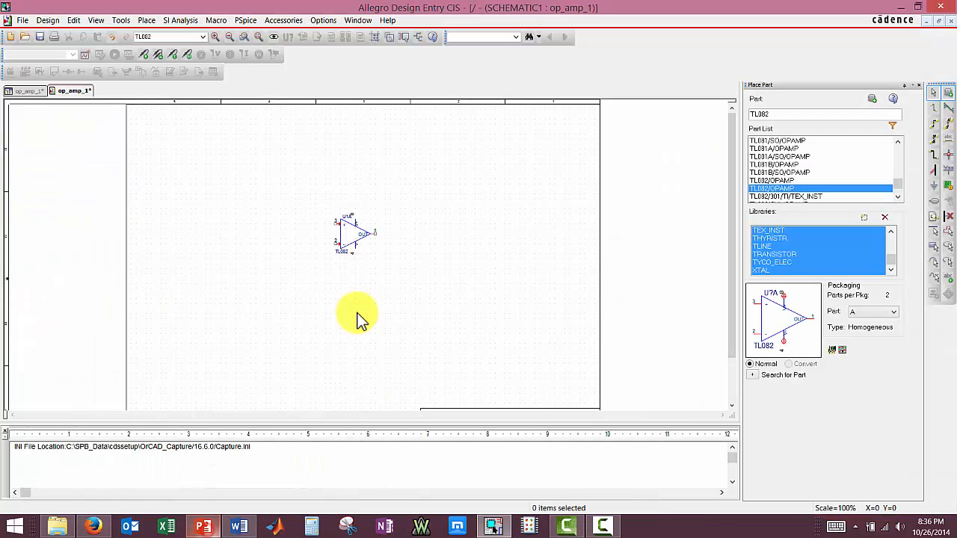
# Mirror the TL082 op amp vertically so its inverting input sits above the non-inverting input
pyautogui.rightClick(345, 241)
pyautogui.press('Escape')
pyautogui.rightClick(349, 230)
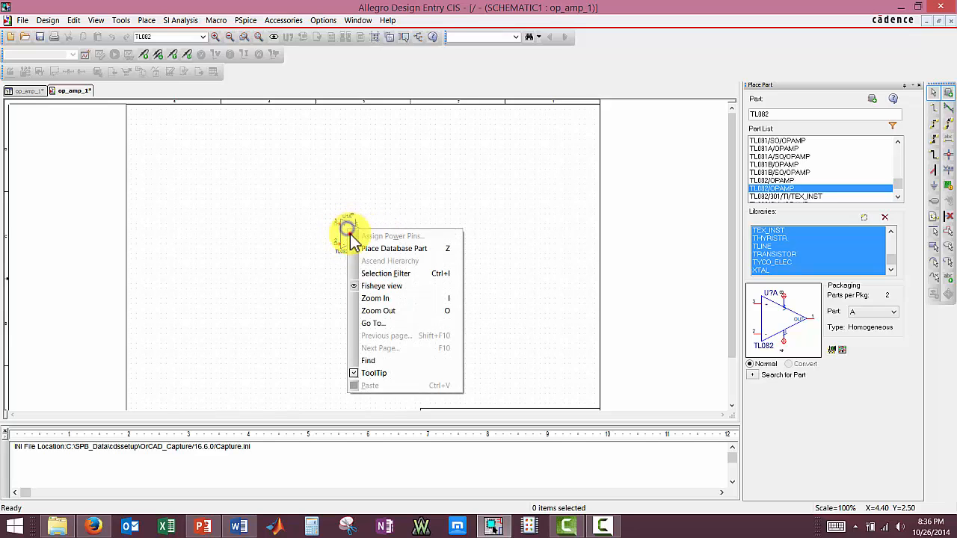
pyautogui.press('Escape')
pyautogui.click(343, 229)
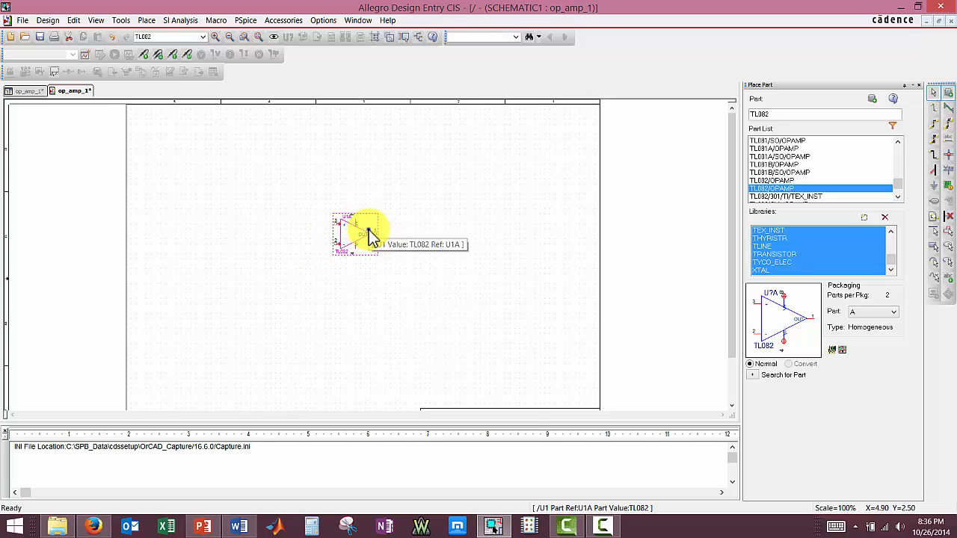
pyautogui.rightClick(368, 234)
pyautogui.click(417, 48)
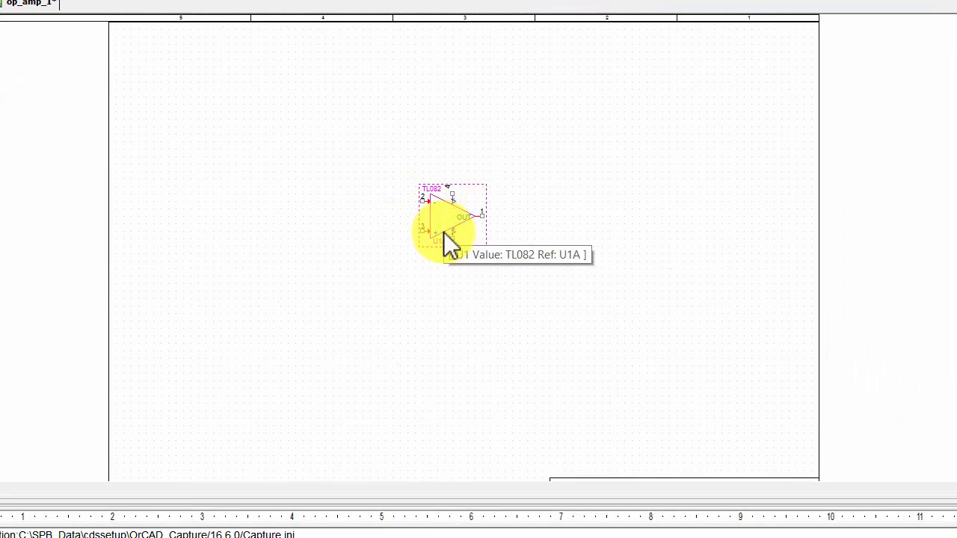
pyautogui.press('i')
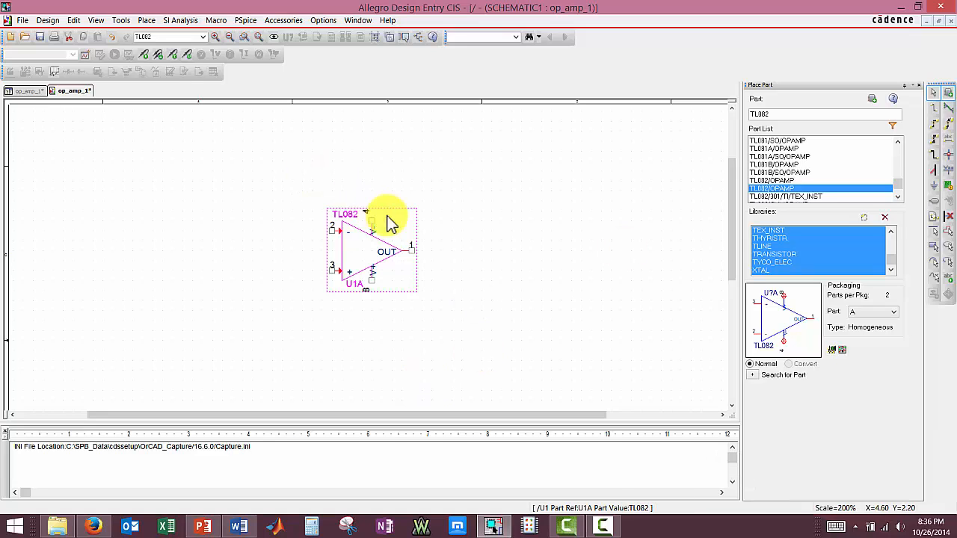
# Place three R resistors from the ANALOG library, one left of the op amp, one below right and one to its right
pyautogui.click(779, 114)
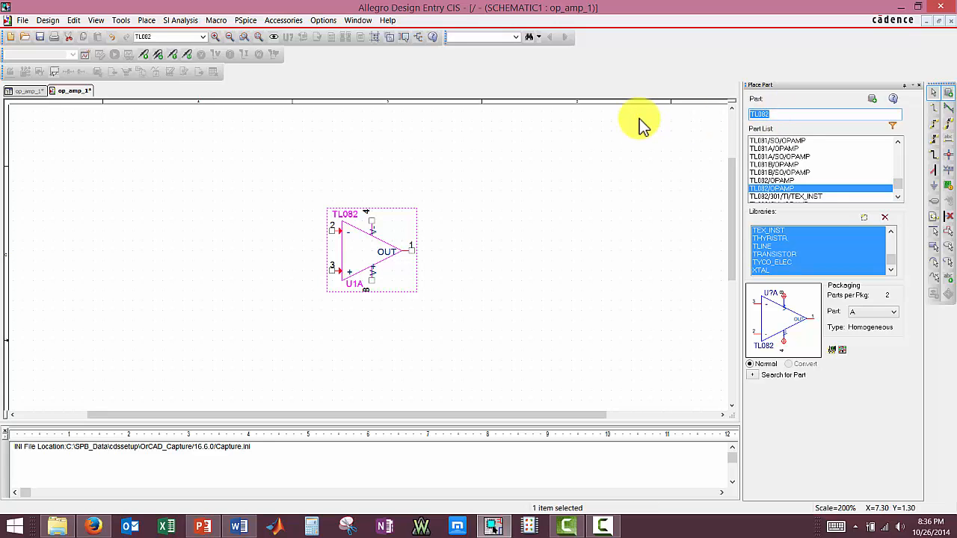
pyautogui.write('R')
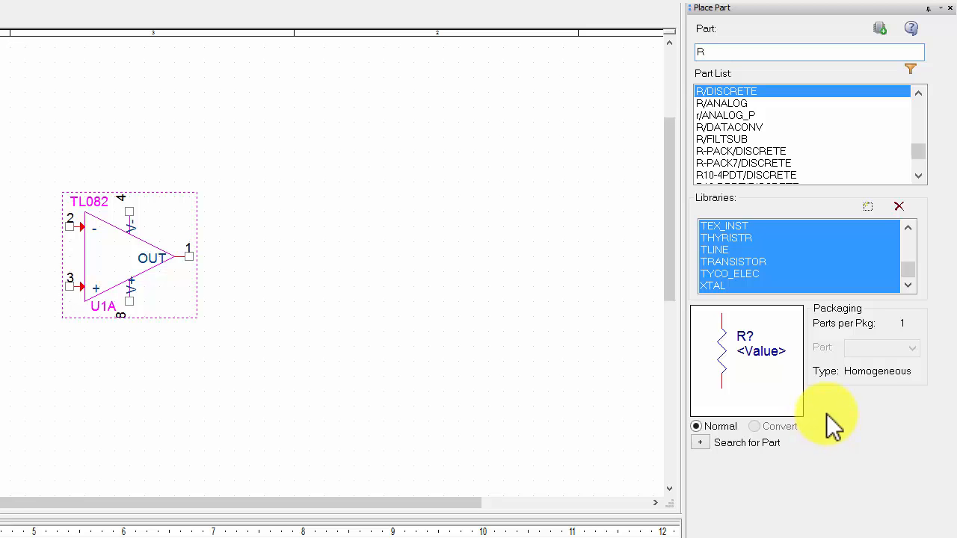
pyautogui.click(740, 103)
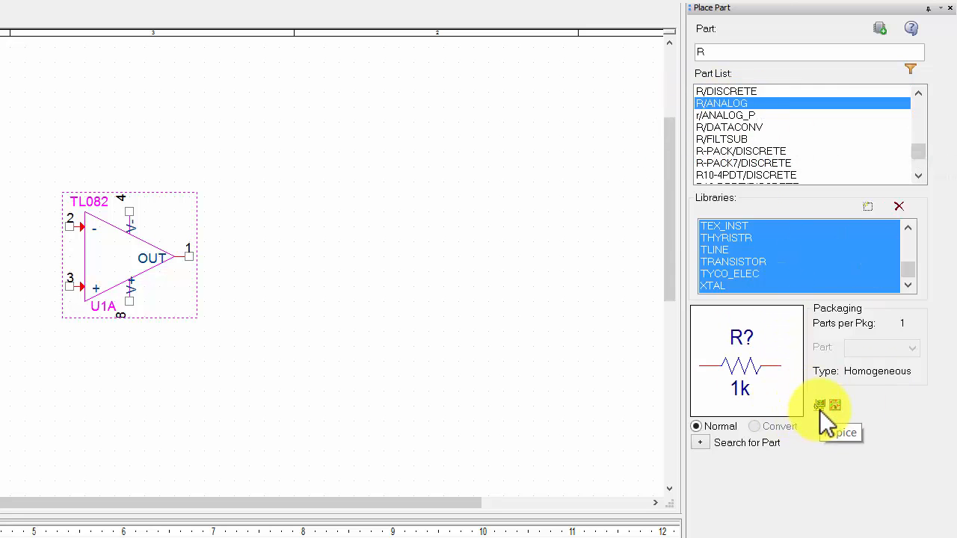
pyautogui.doubleClick(724, 105)
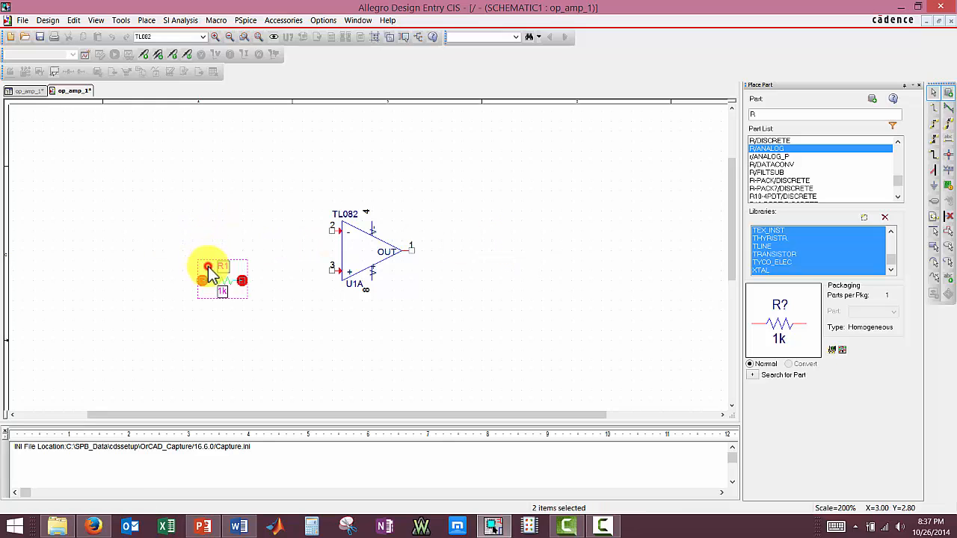
pyautogui.click(210, 270)
pyautogui.click(491, 341)
pyautogui.click(543, 233)
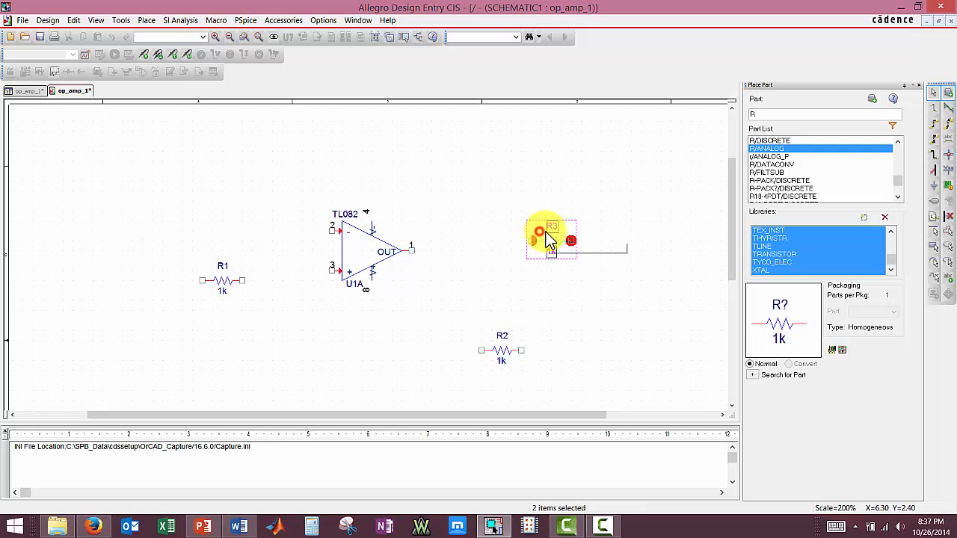
pyautogui.press('Escape')
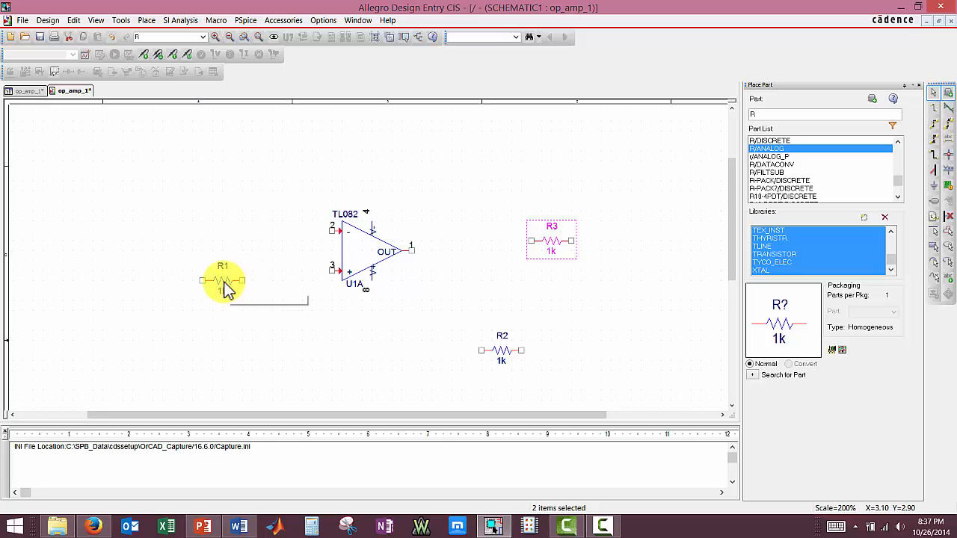
# Following the PowerPoint circuit slide, line R1 up with the op amp's inverting input and move R2 above the op amp
pyautogui.moveTo(221, 281); pyautogui.dragTo(244, 274)
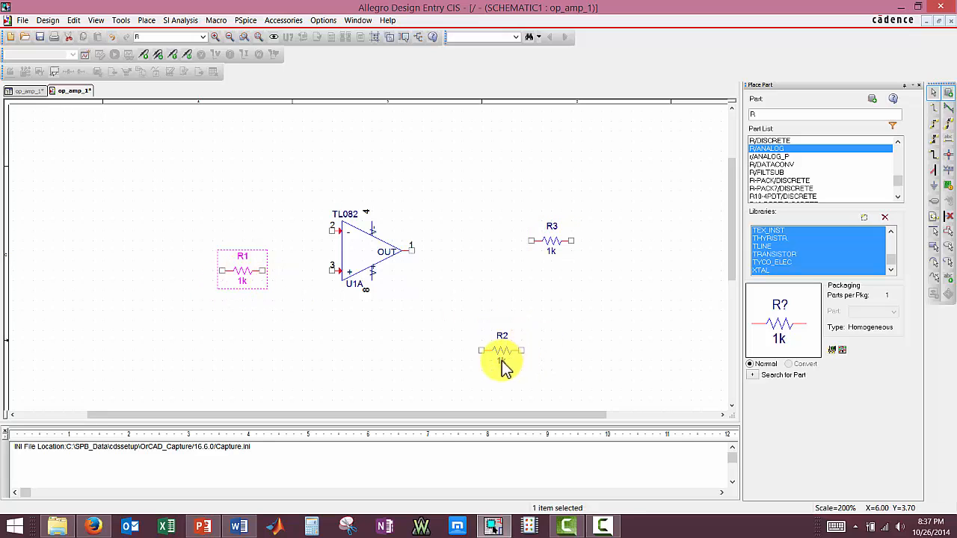
pyautogui.moveTo(506, 357); pyautogui.dragTo(446, 346)
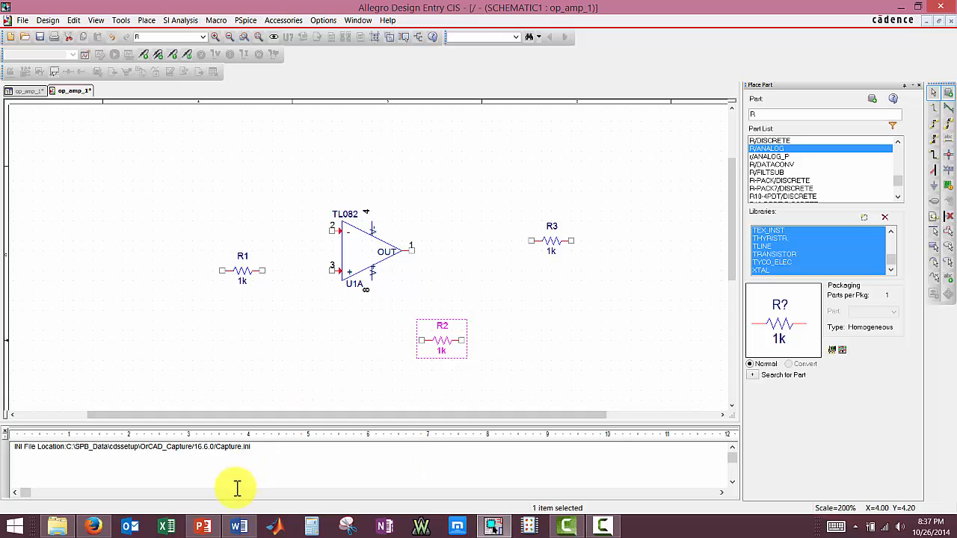
pyautogui.click(203, 526)
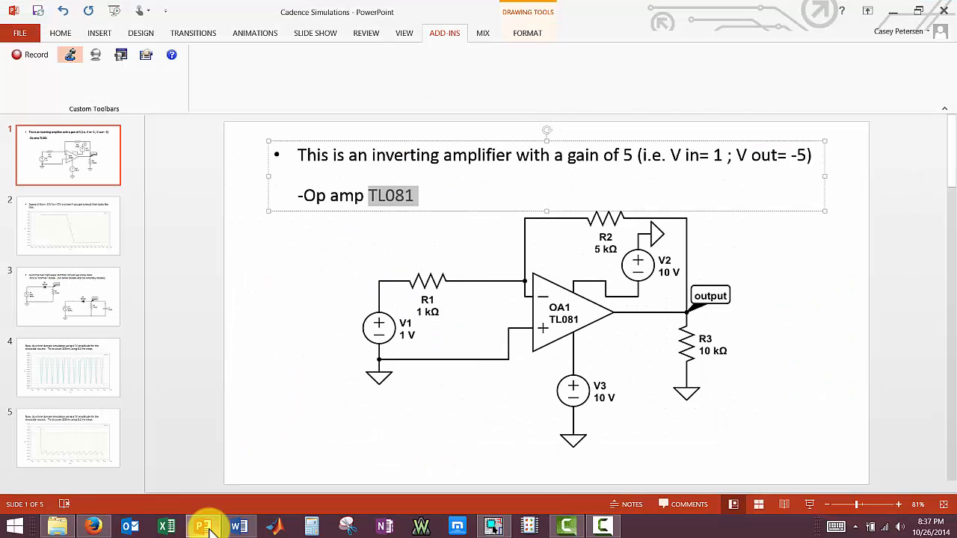
pyautogui.click(204, 525)
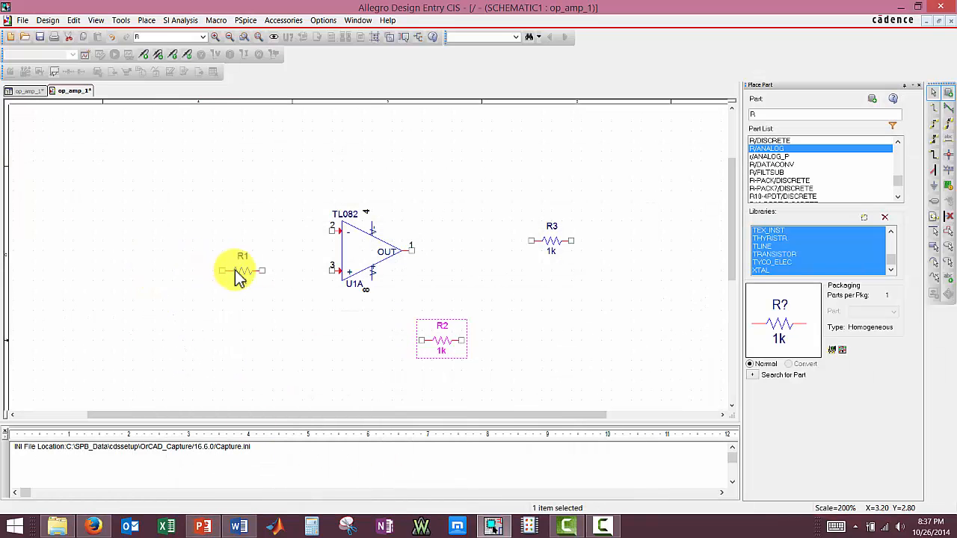
pyautogui.moveTo(241, 269); pyautogui.dragTo(243, 238)
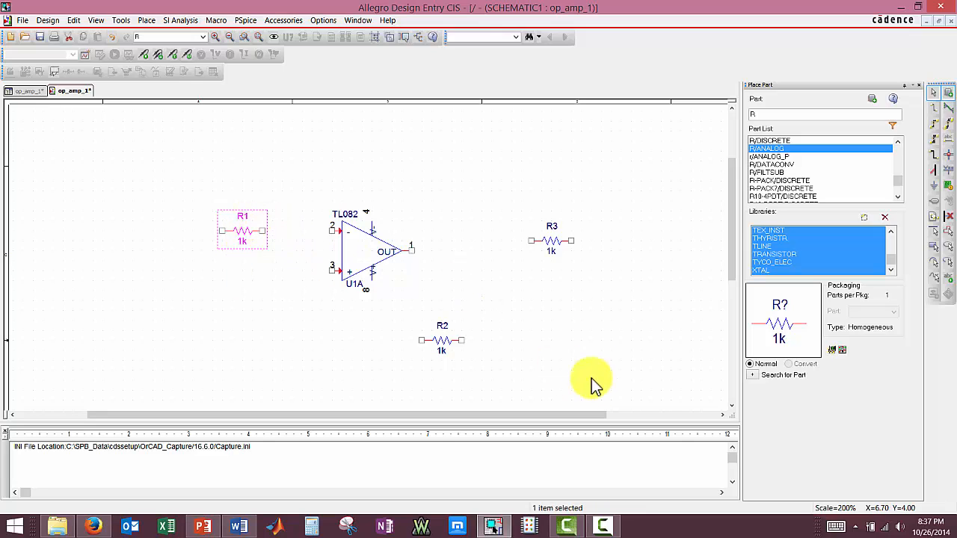
pyautogui.moveTo(441, 338); pyautogui.dragTo(424, 176)
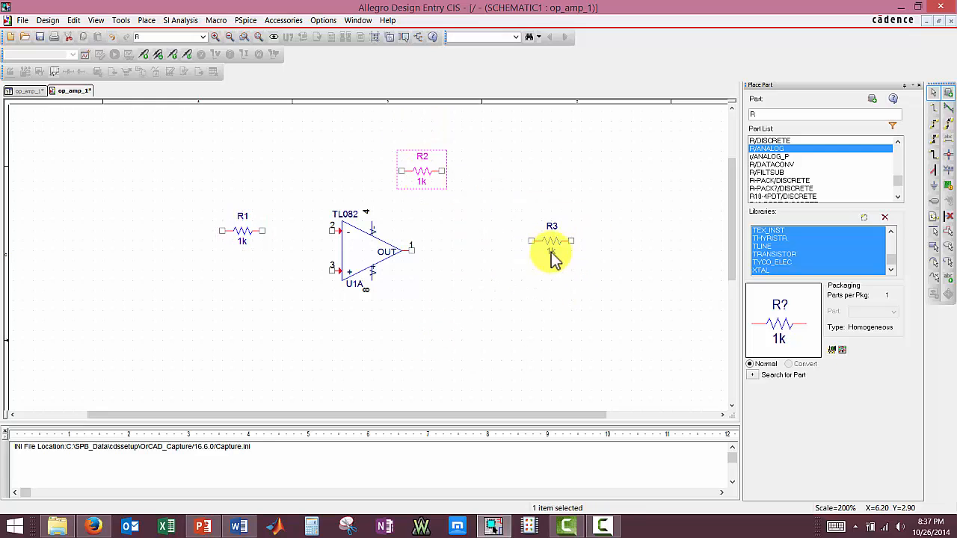
# Rotate R3 to vertical and move it below and to the right of the op amp's output
pyautogui.click(551, 245)
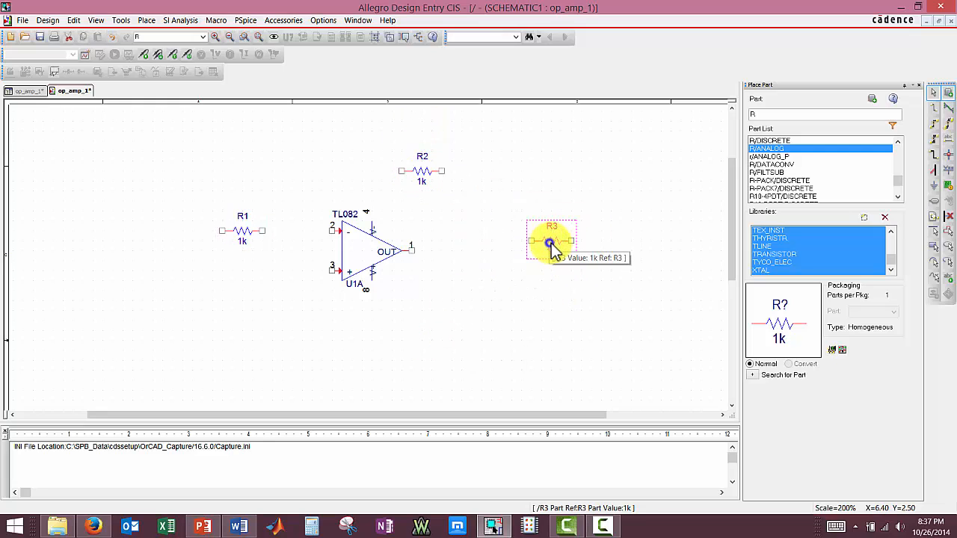
pyautogui.rightClick(555, 247)
pyautogui.click(599, 71)
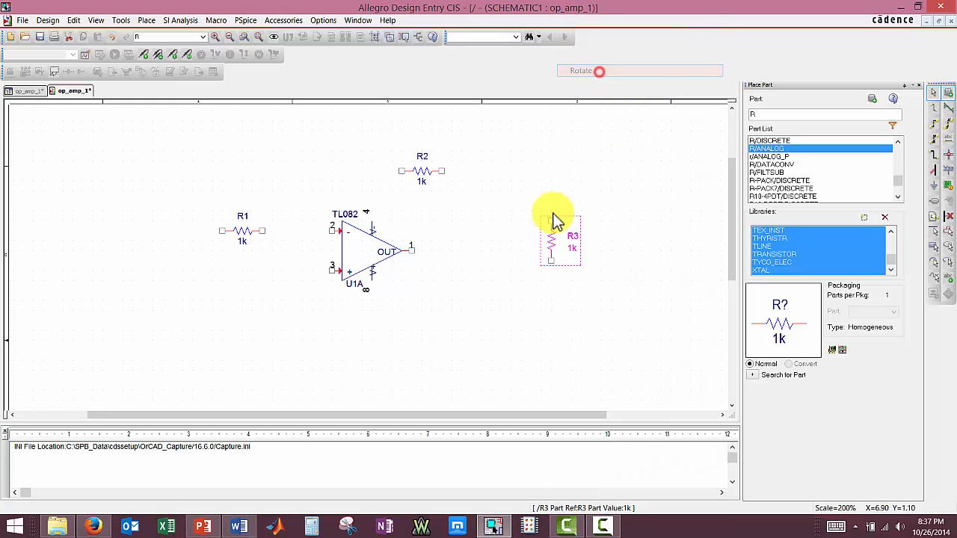
pyautogui.moveTo(551, 241); pyautogui.dragTo(533, 302)
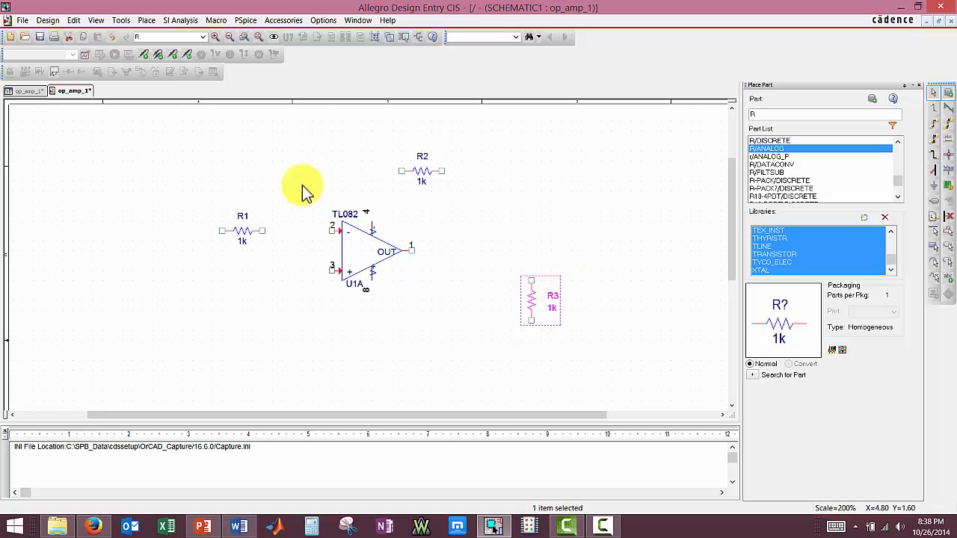
# Wire R1 to the inverting input, R2 between that input and the output, the output to R3, and a wire leftward from pin 3
pyautogui.click(933, 122)
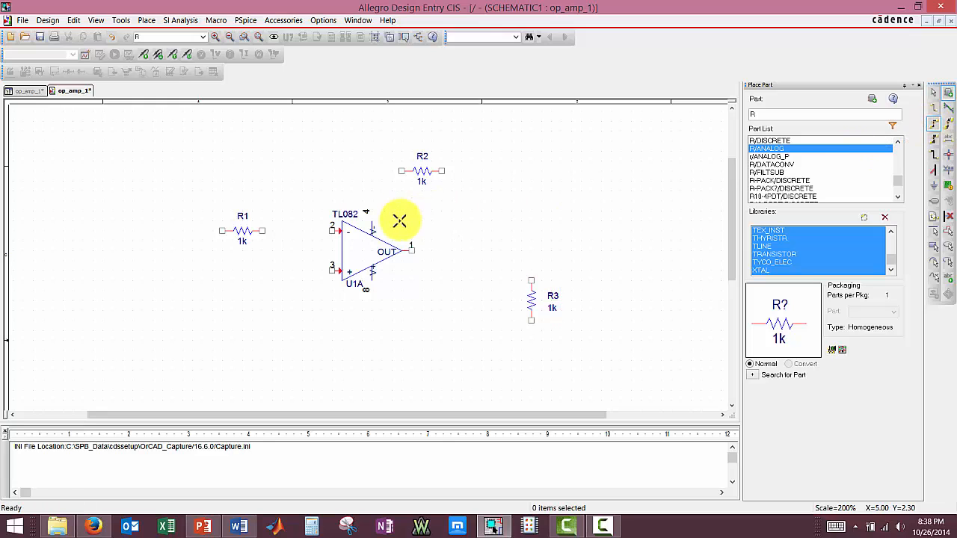
pyautogui.click(262, 231)
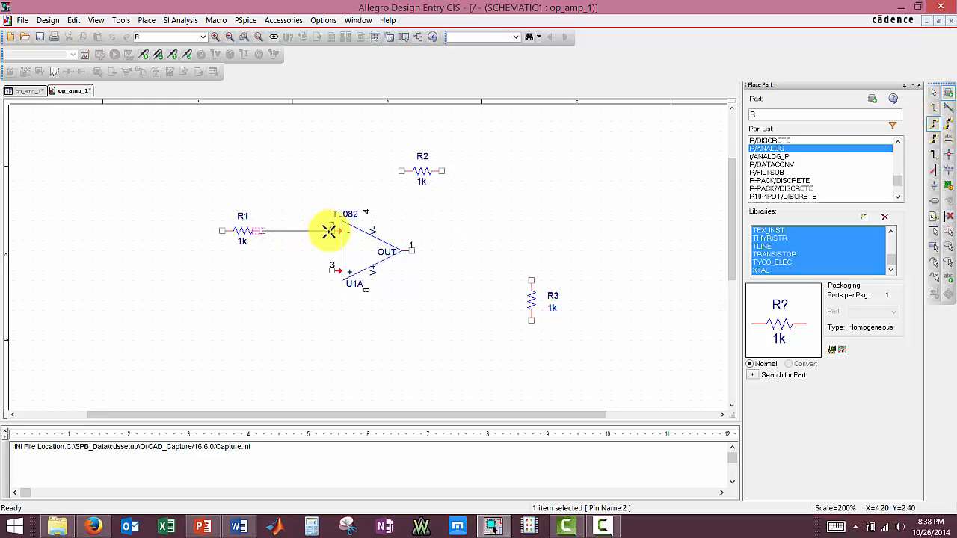
pyautogui.click(329, 230)
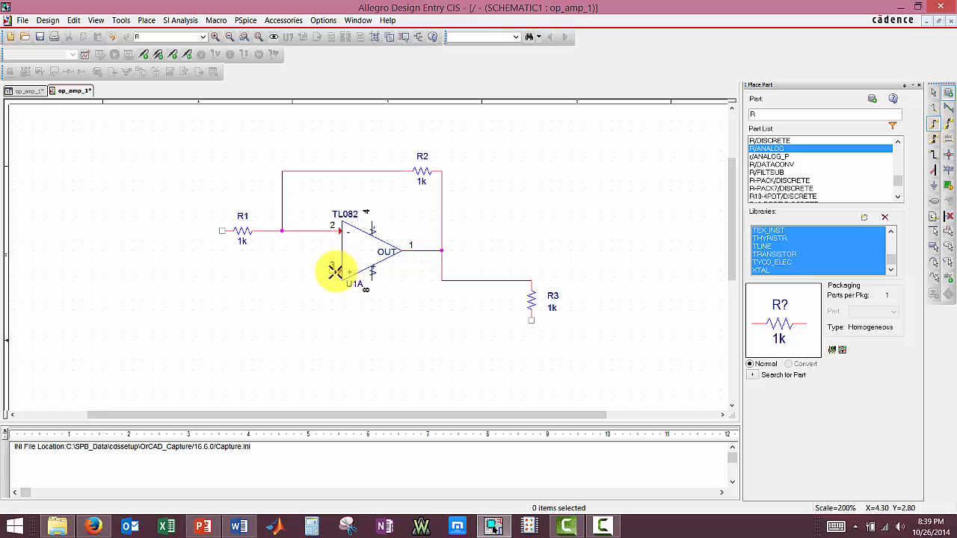
pyautogui.click(331, 270)
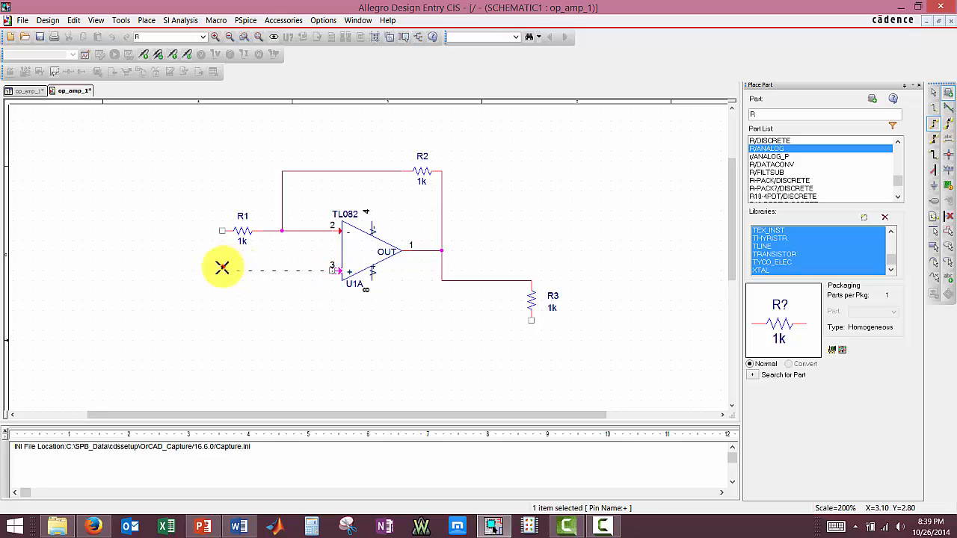
pyautogui.click(222, 268)
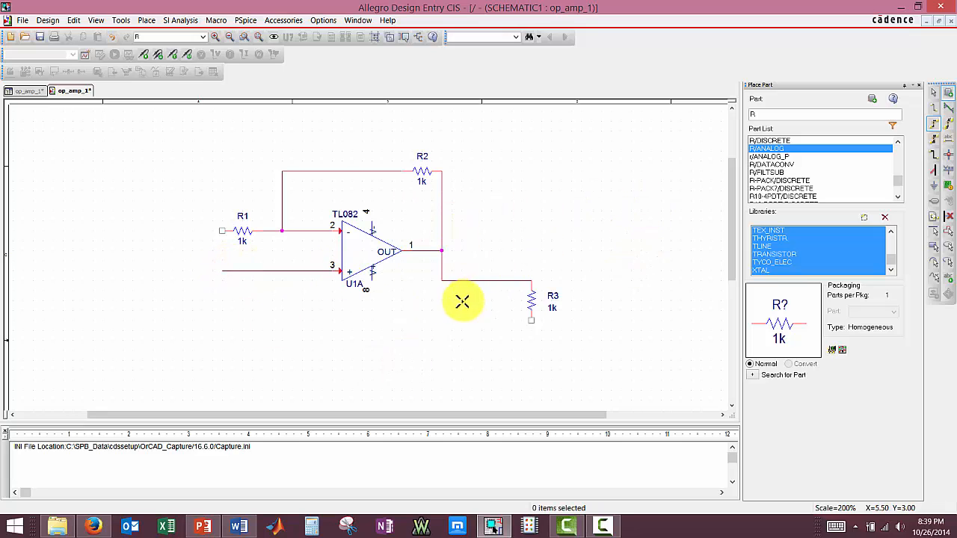
# Place three VDC parts from the SOURCE library: between R1 and the pin 3 wire, above op amp pin 4, and below pin 8
pyautogui.doubleClick(763, 114)
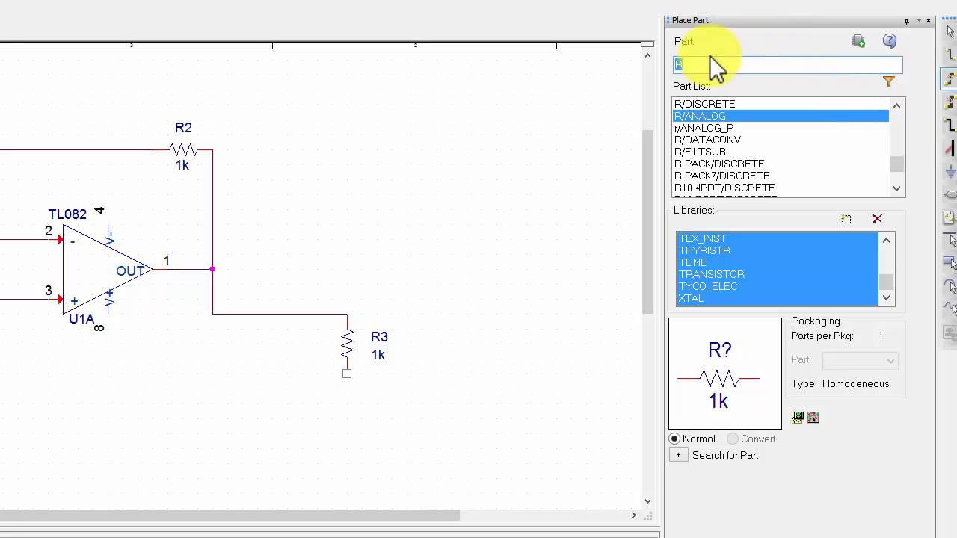
pyautogui.press('Return')
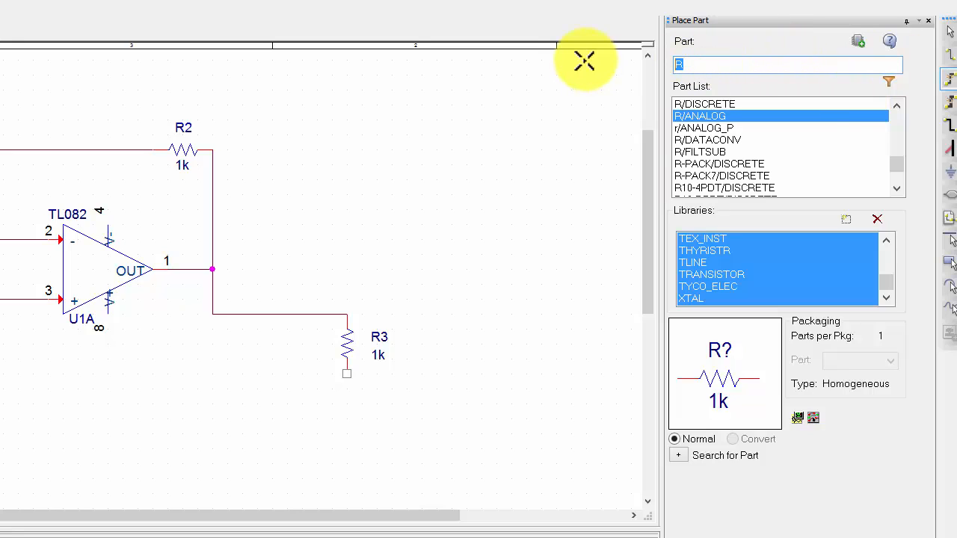
pyautogui.write('V')
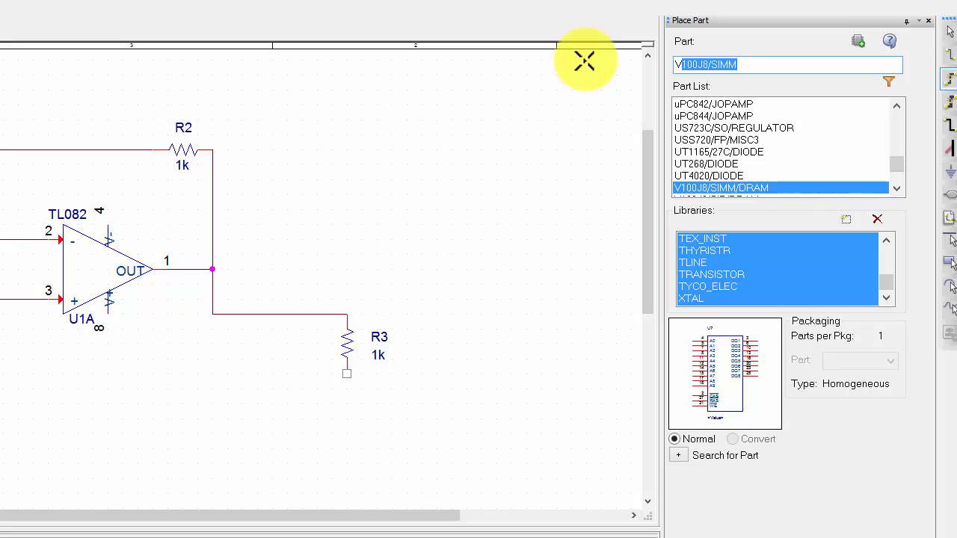
pyautogui.write('dc')
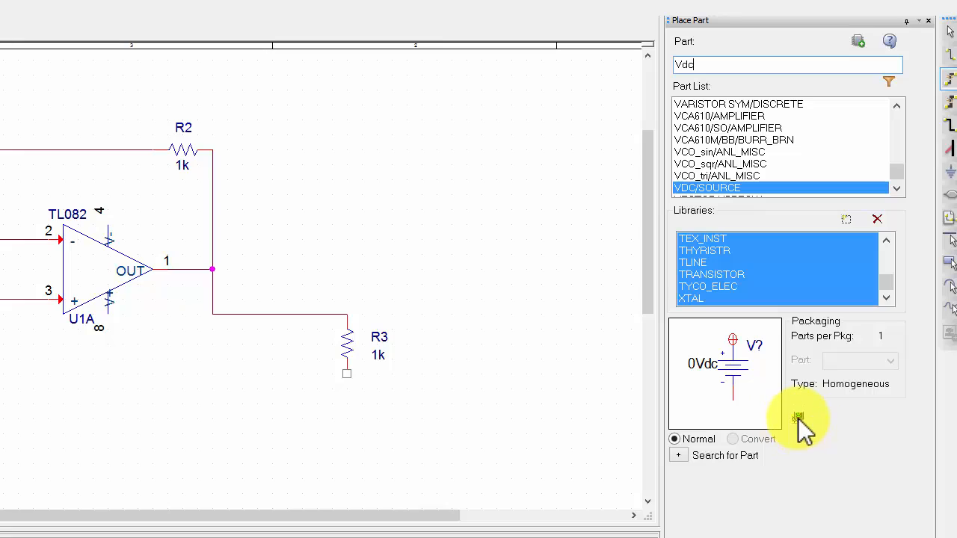
pyautogui.click(708, 187)
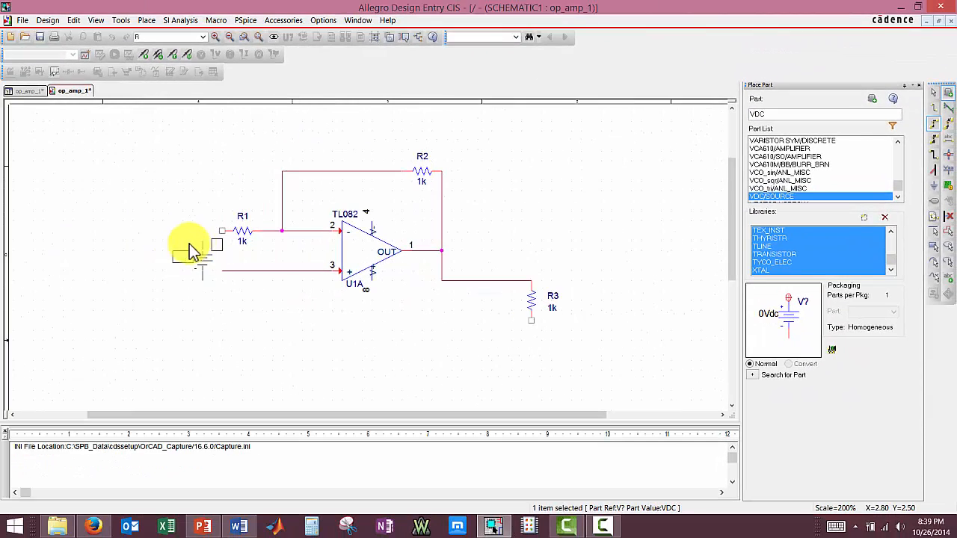
pyautogui.moveTo(191, 251); pyautogui.dragTo(216, 240)
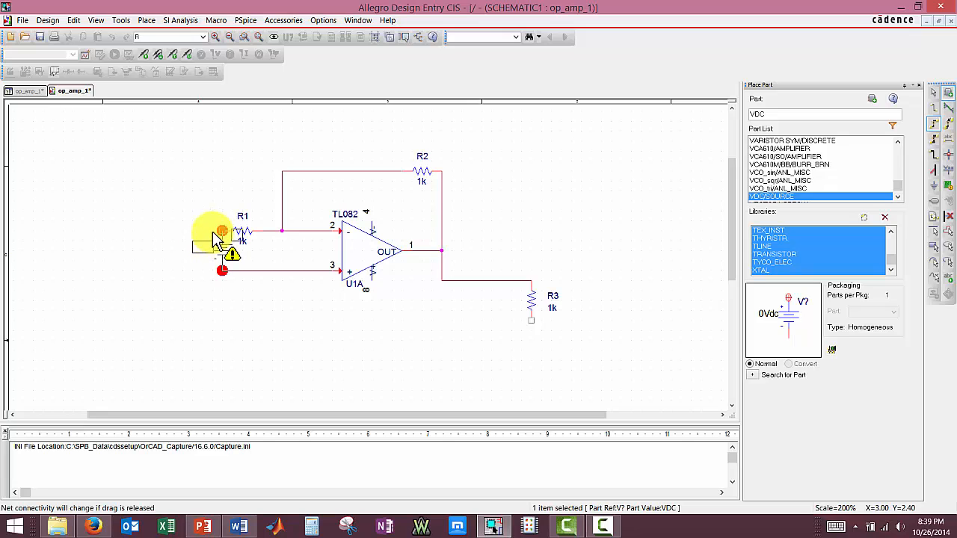
pyautogui.click(213, 232)
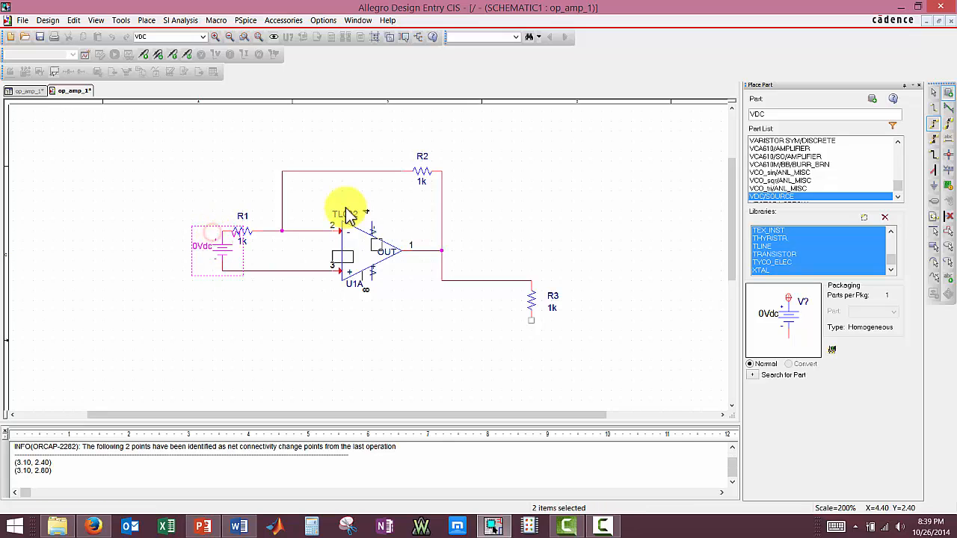
pyautogui.click(369, 192)
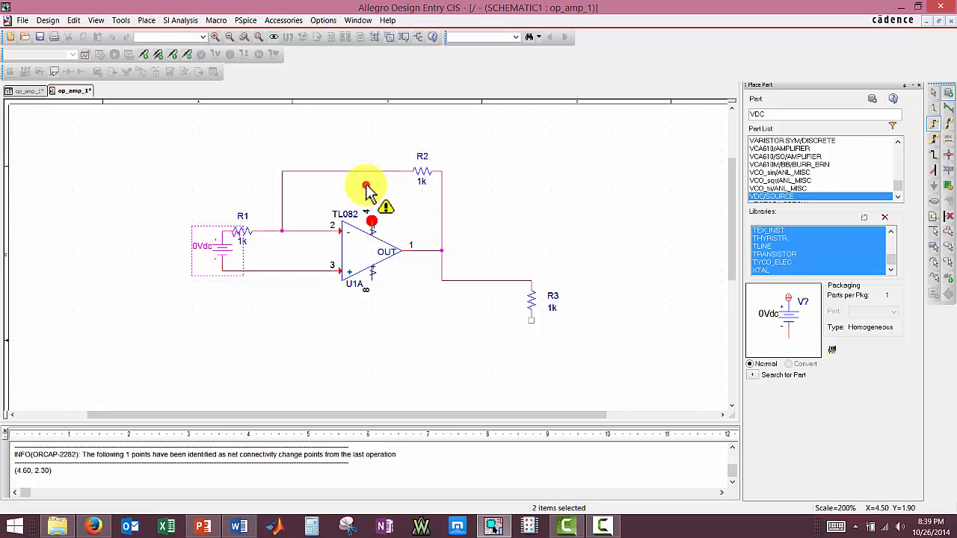
pyautogui.click(366, 288)
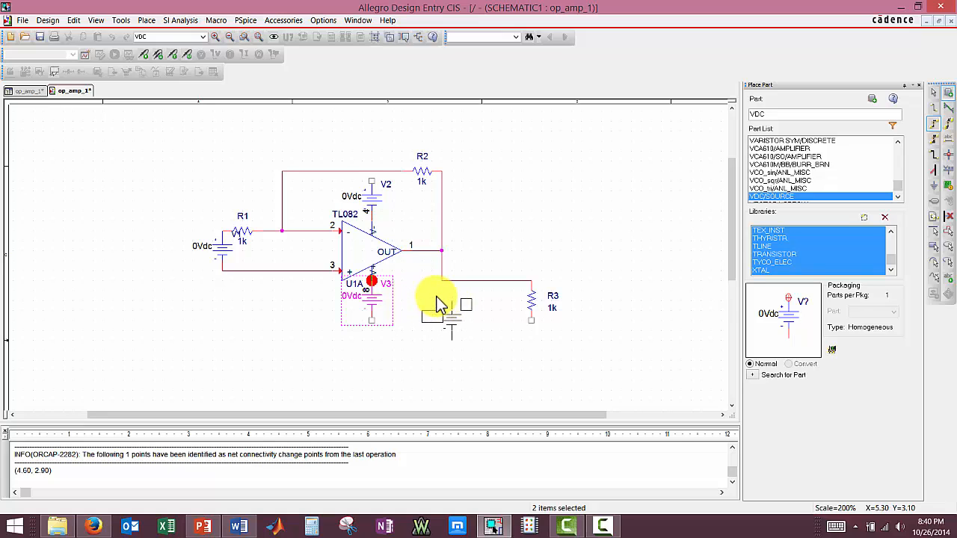
pyautogui.press('Escape')
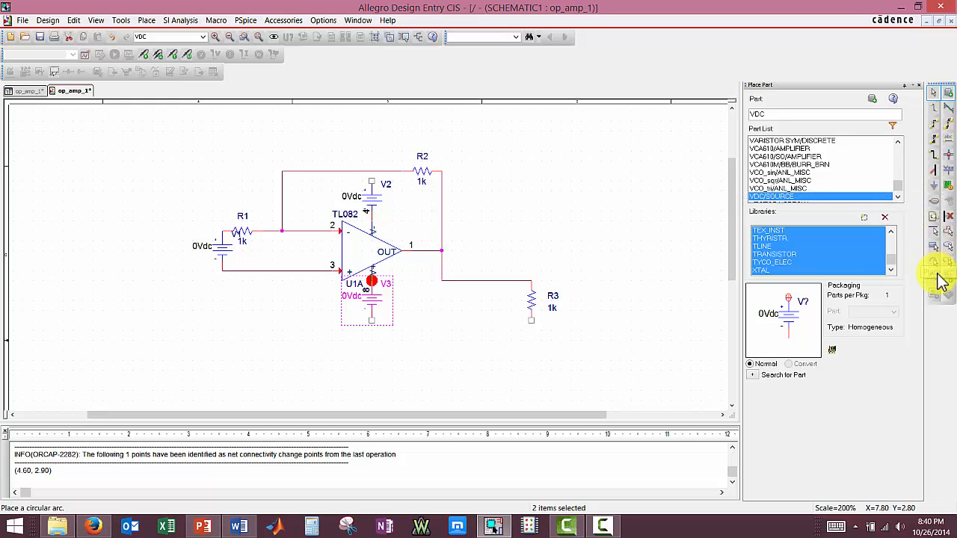
# Place four 0/CAPSYM ground symbols: below V1, below V3, below R3, and beside V2
pyautogui.click(935, 186)
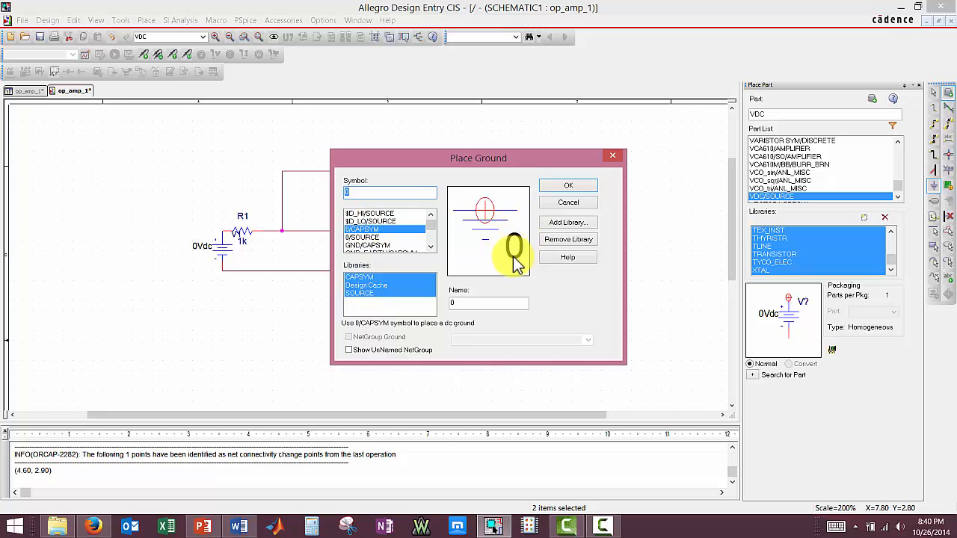
pyautogui.click(378, 215)
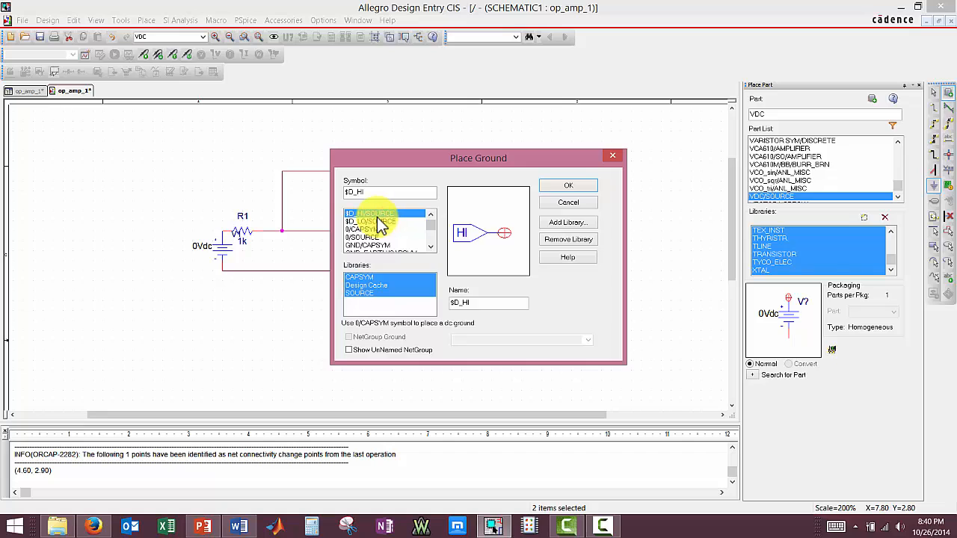
pyautogui.click(367, 229)
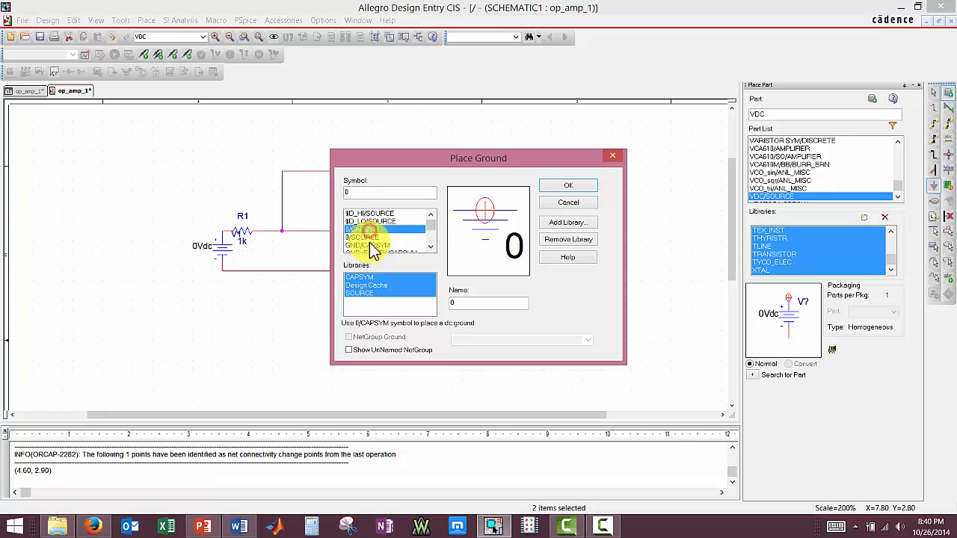
pyautogui.click(370, 245)
pyautogui.click(370, 238)
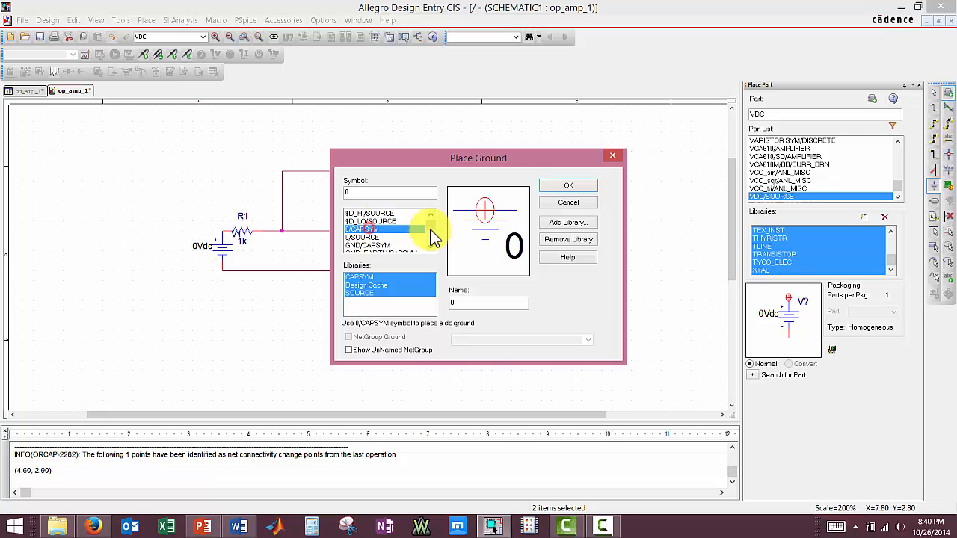
pyautogui.click(365, 230)
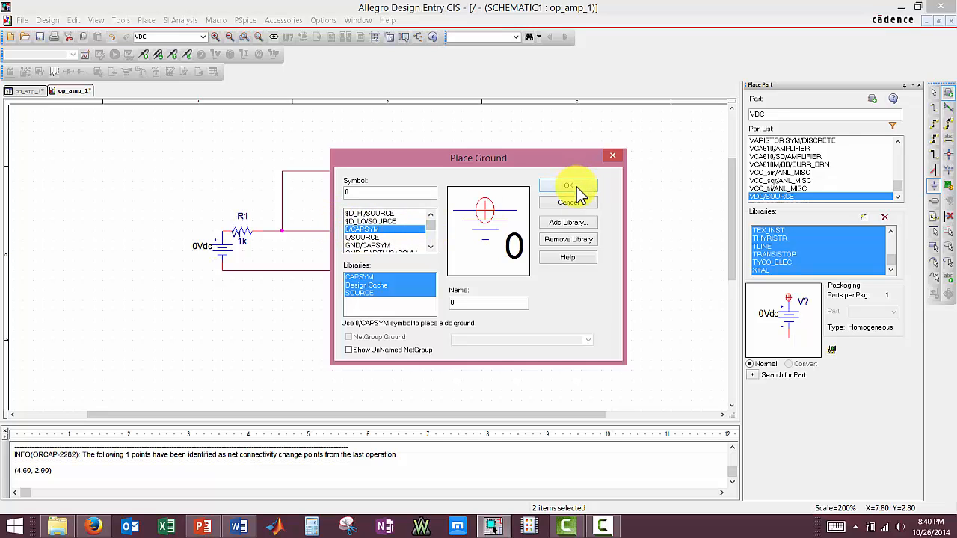
pyautogui.click(574, 187)
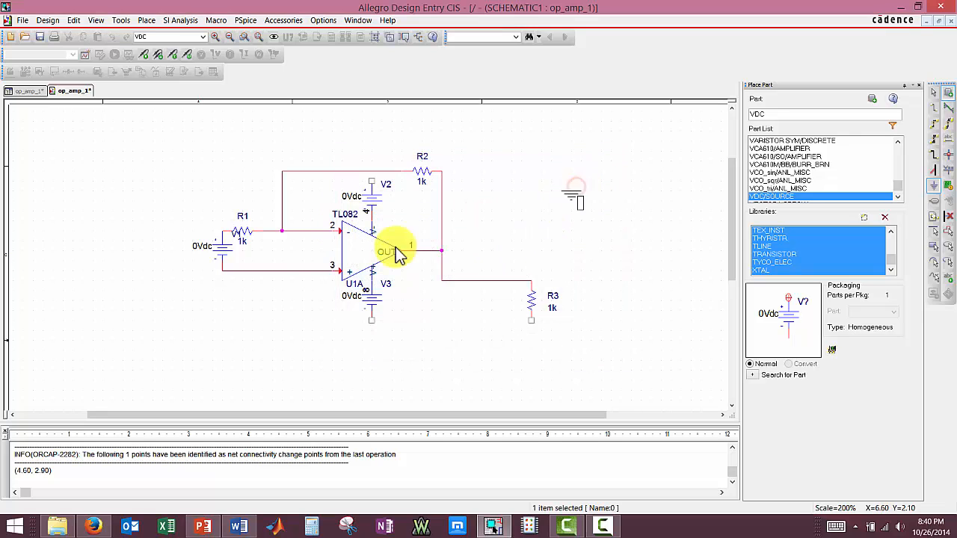
pyautogui.click(224, 311)
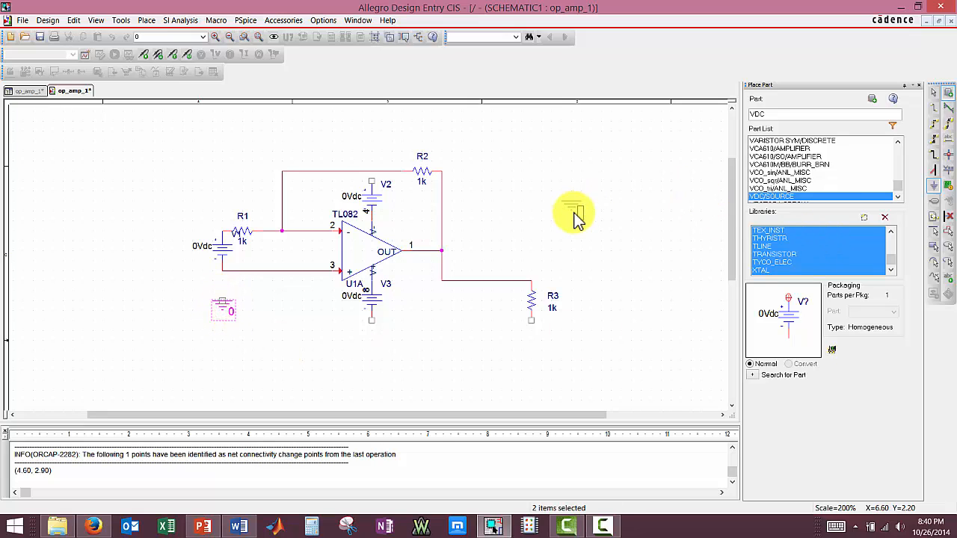
pyautogui.click(373, 364)
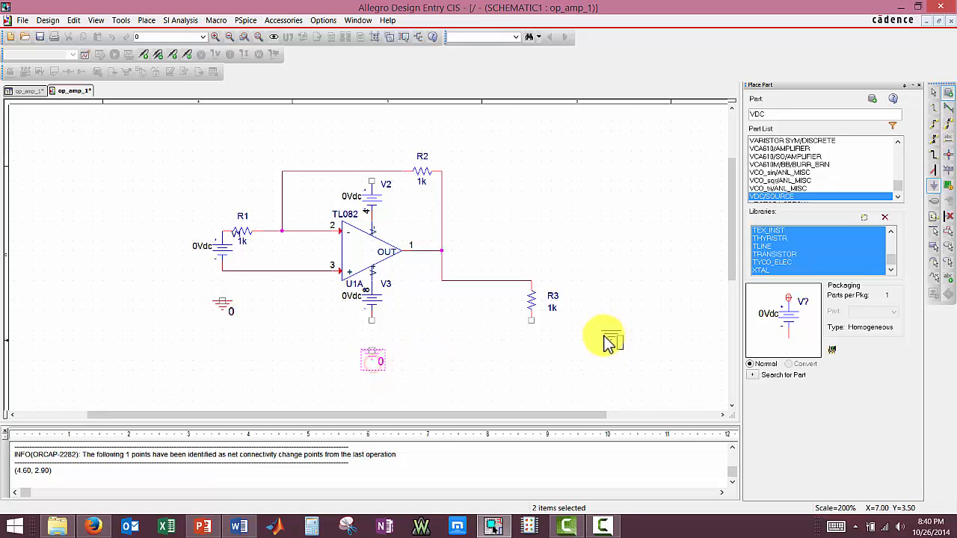
pyautogui.click(531, 348)
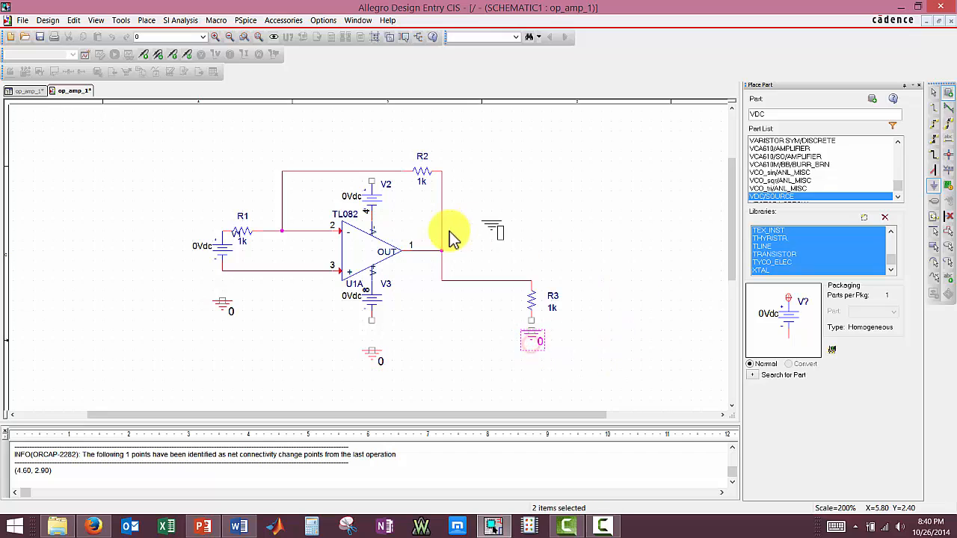
pyautogui.click(413, 213)
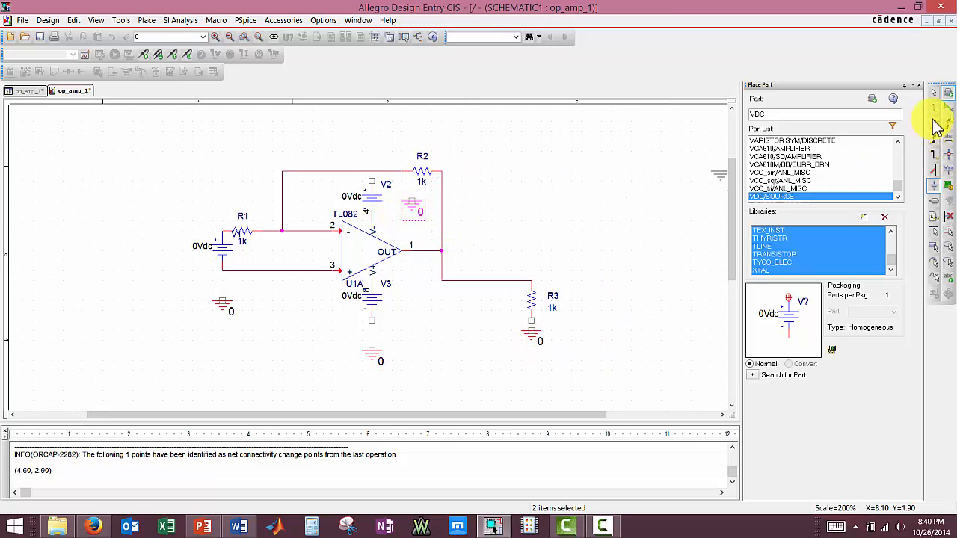
# Wire V2's upper terminal to the ground beside it and V3's lower terminal to the ground below it
pyautogui.click(935, 123)
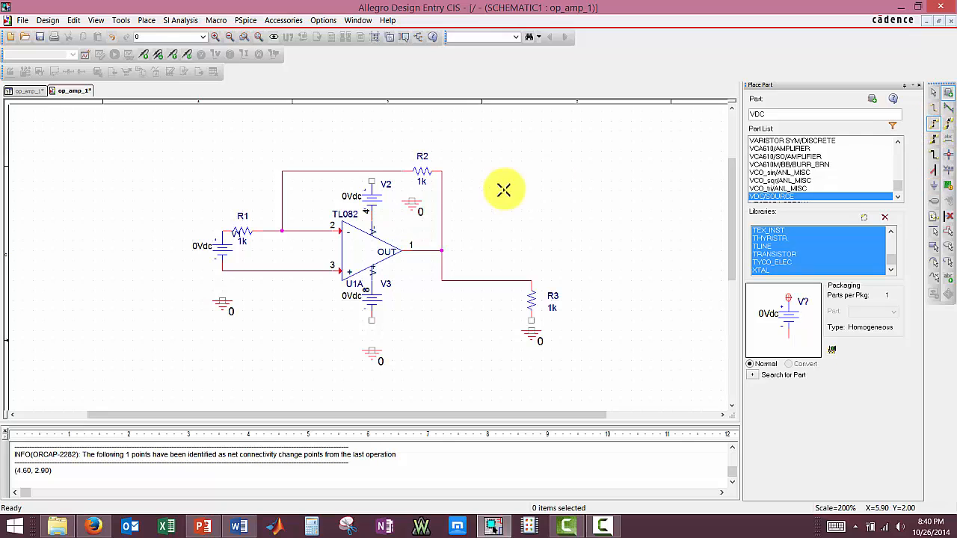
pyautogui.click(370, 180)
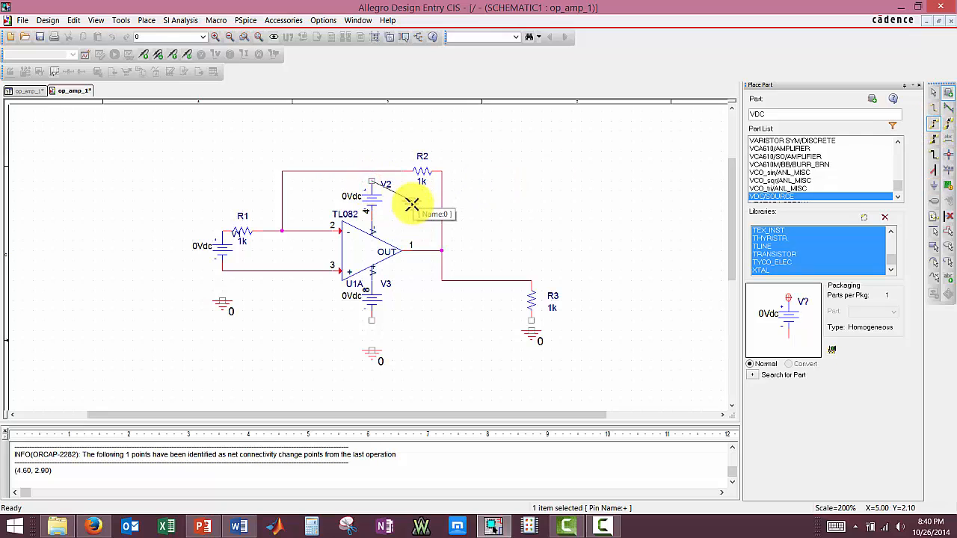
pyautogui.click(412, 202)
pyautogui.click(373, 321)
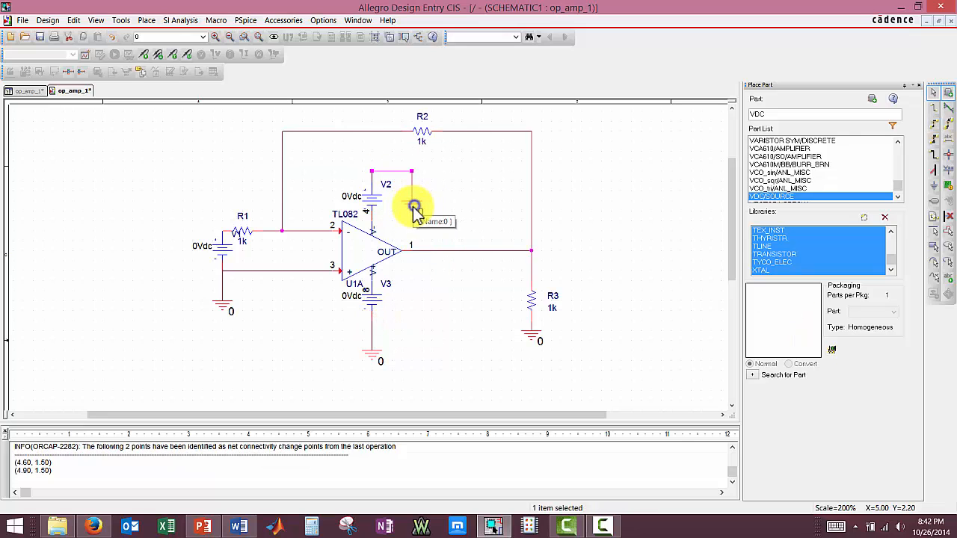
# Rotate the ground symbol beside V2 by 180 degrees and move it directly above V2
pyautogui.rightClick(410, 218)
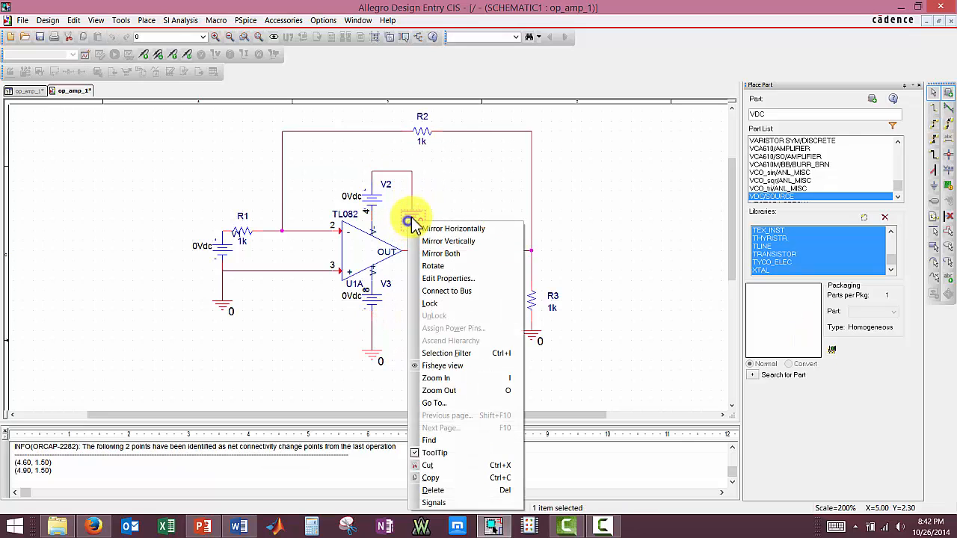
pyautogui.click(451, 279)
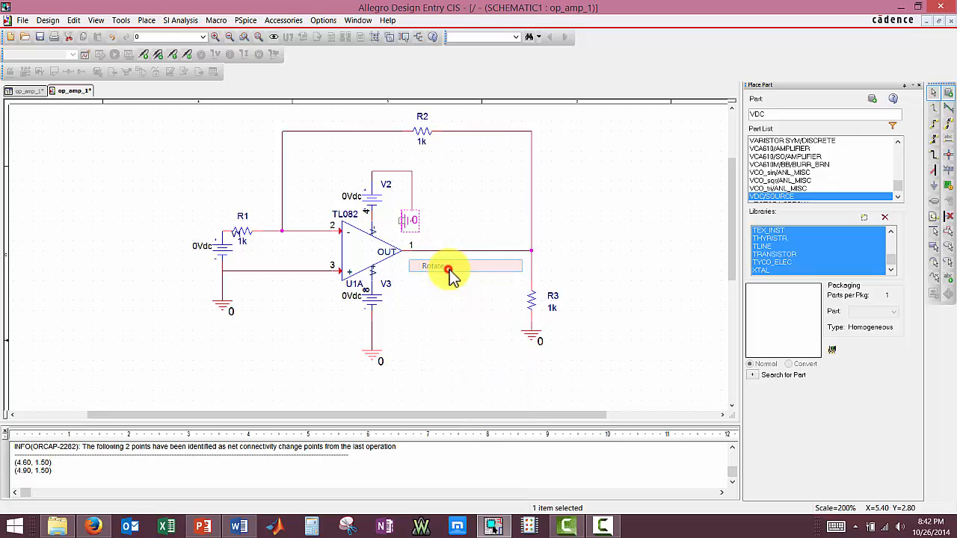
pyautogui.rightClick(413, 221)
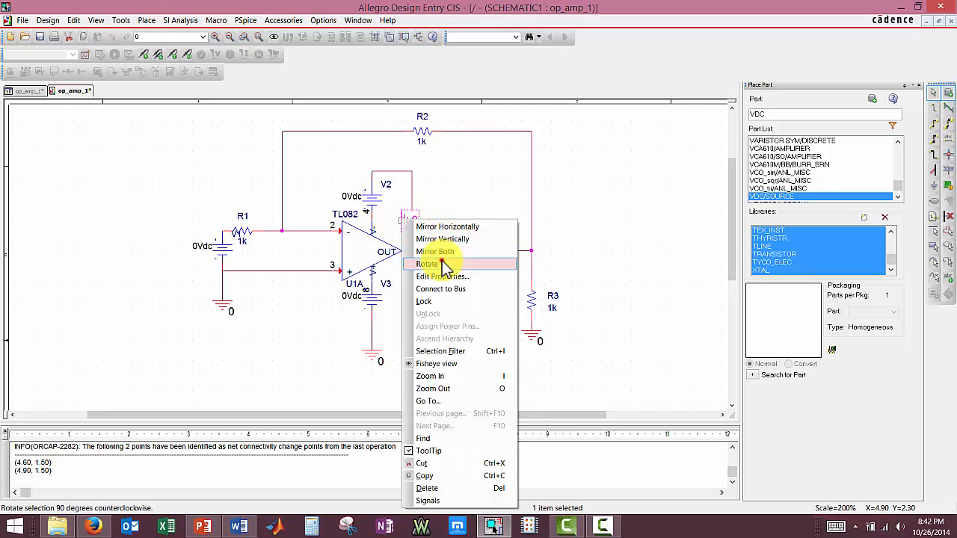
pyautogui.click(441, 261)
pyautogui.moveTo(412, 220); pyautogui.dragTo(374, 154)
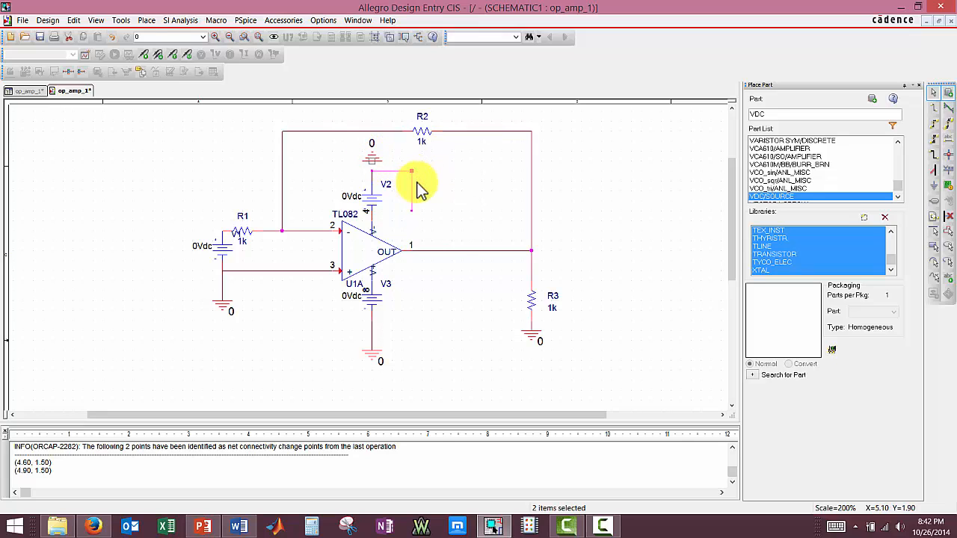
# Delete the leftover wire beside V2 and wire V2's upper terminal straight to the ground above it
pyautogui.press('Delete')
pyautogui.moveTo(372, 173); pyautogui.dragTo(374, 166)
pyautogui.click(493, 173)
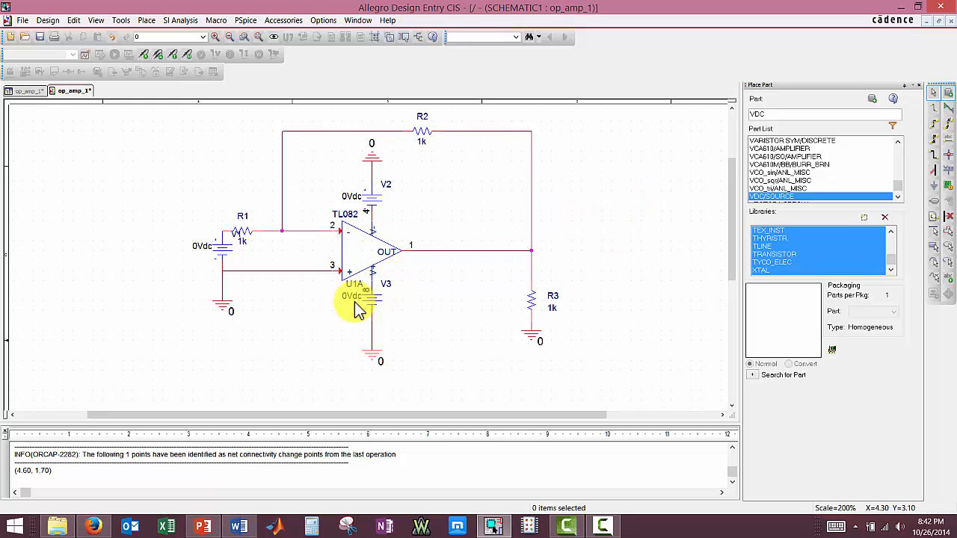
# Set the DC value of input source V1 to 1Vdc and of supply source V3 to 10Vdc
pyautogui.click(224, 246)
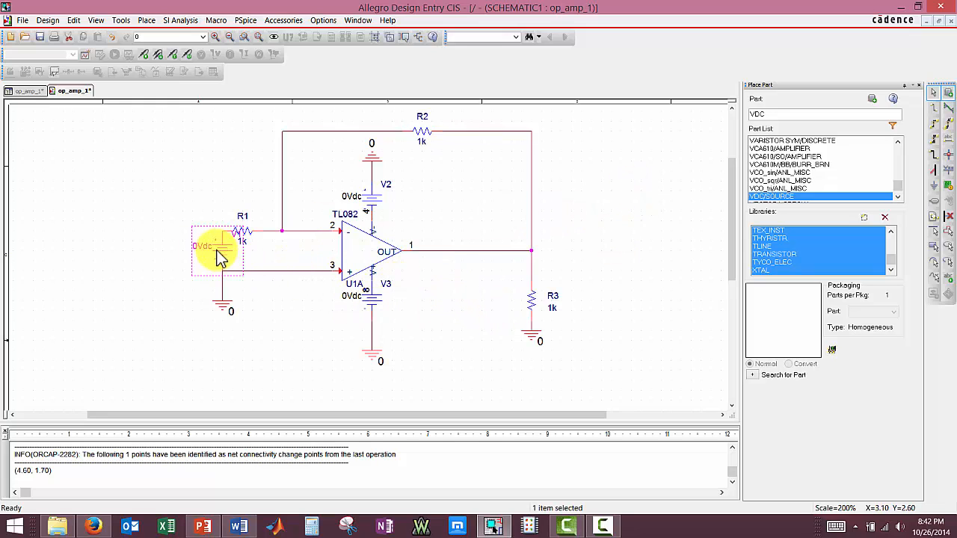
pyautogui.doubleClick(197, 247)
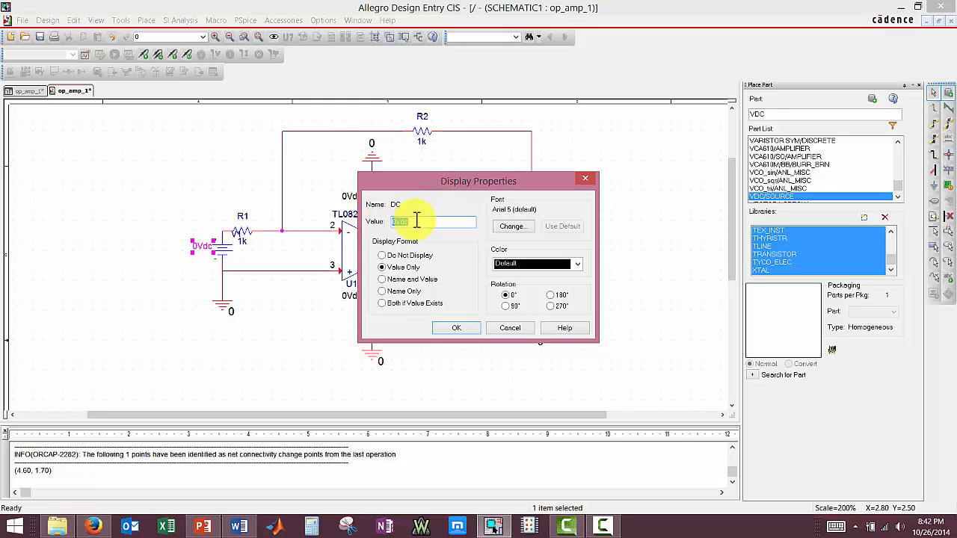
pyautogui.press('BackSpace')
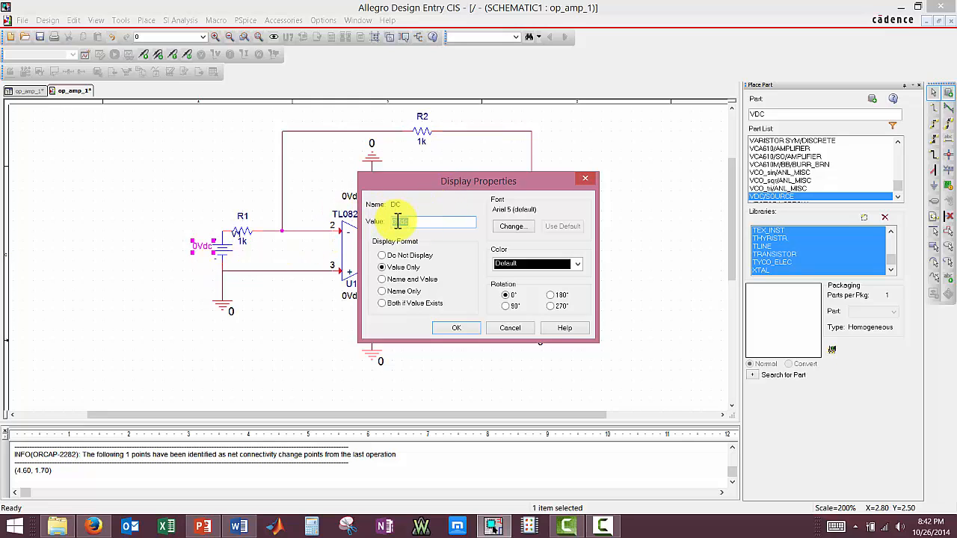
pyautogui.click(397, 221)
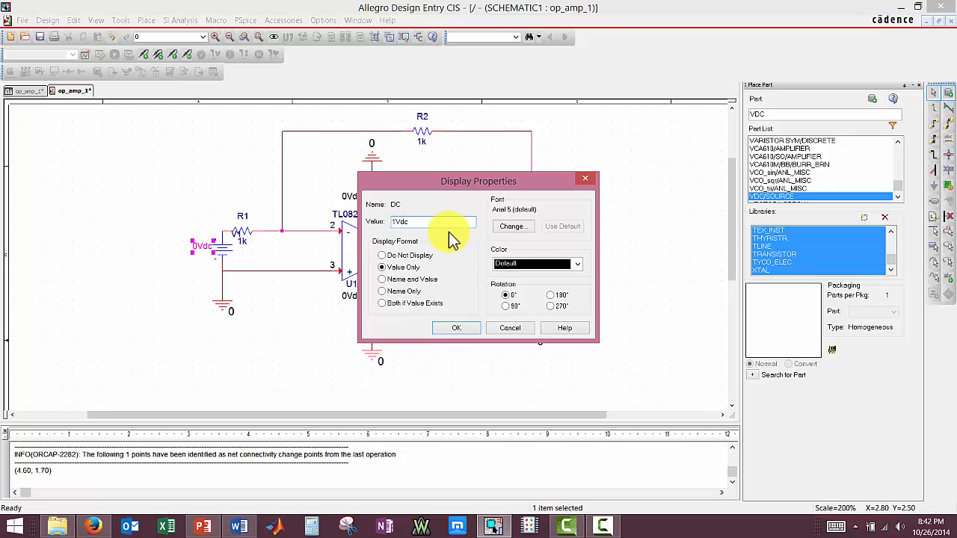
pyautogui.click(456, 329)
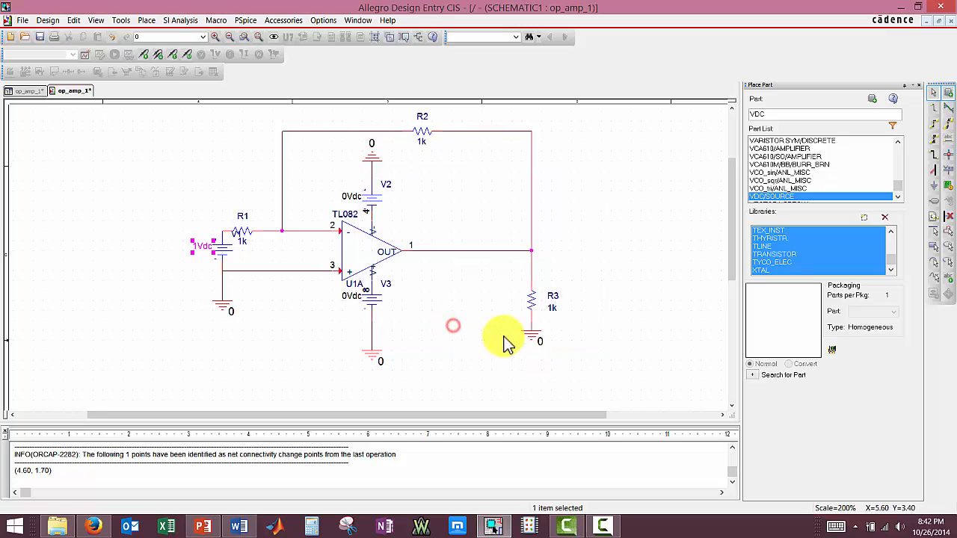
pyautogui.doubleClick(356, 297)
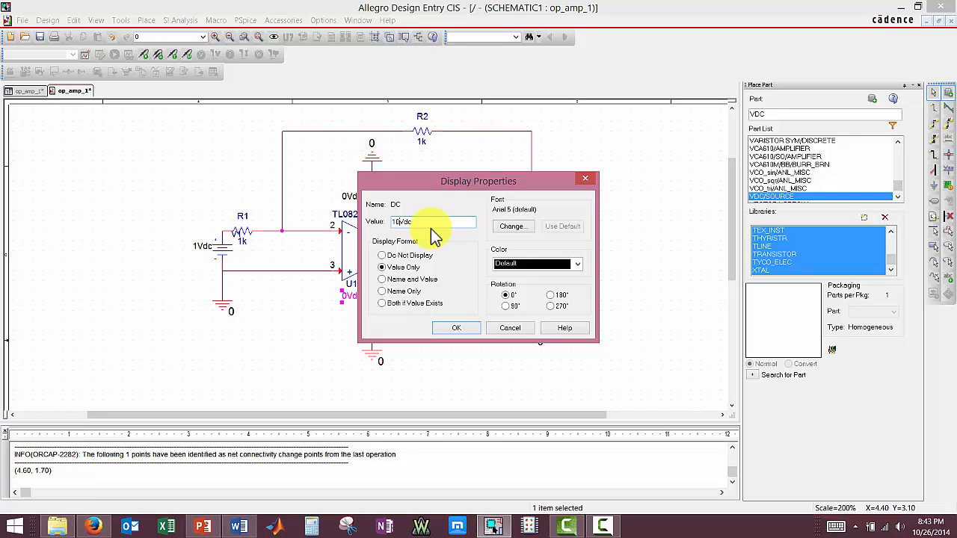
pyautogui.click(460, 328)
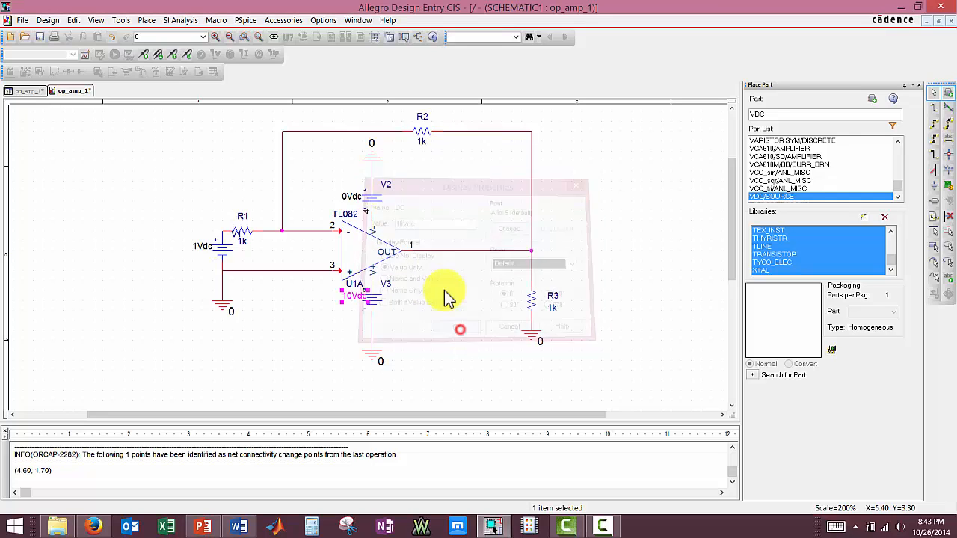
# Set the DC value of supply source V2 to 10Vdc
pyautogui.doubleClick(346, 200)
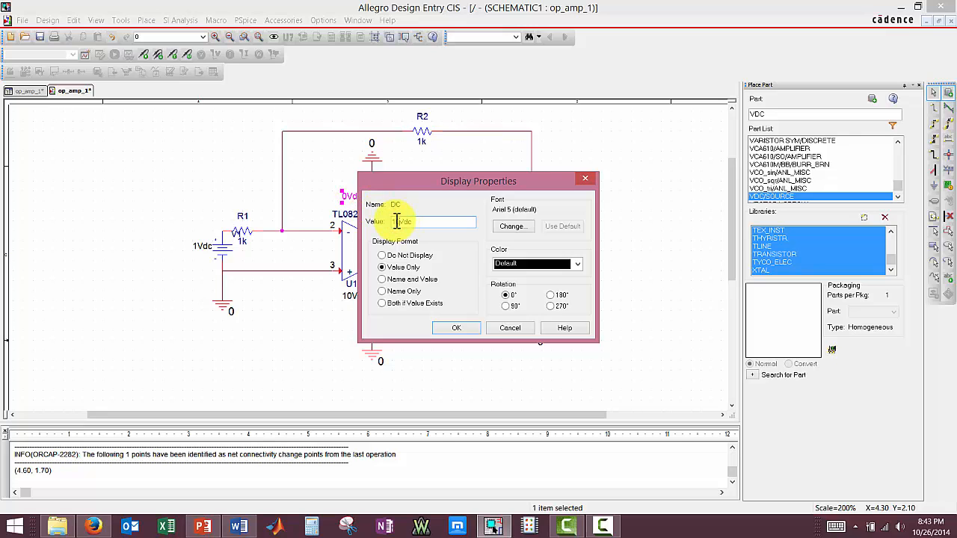
pyautogui.click(462, 328)
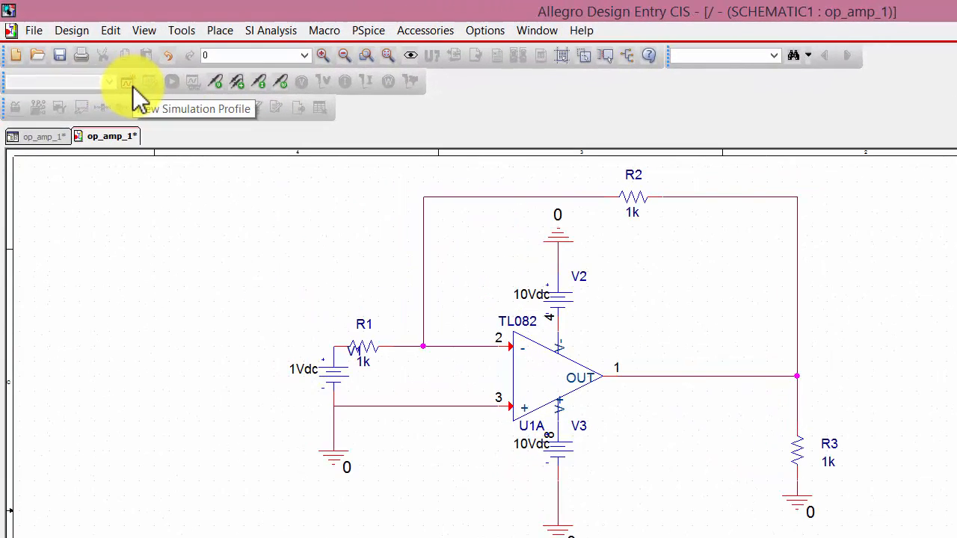
# Toggle the PSpice toolbar off and on again in the toolbar customization settings
pyautogui.click(182, 31)
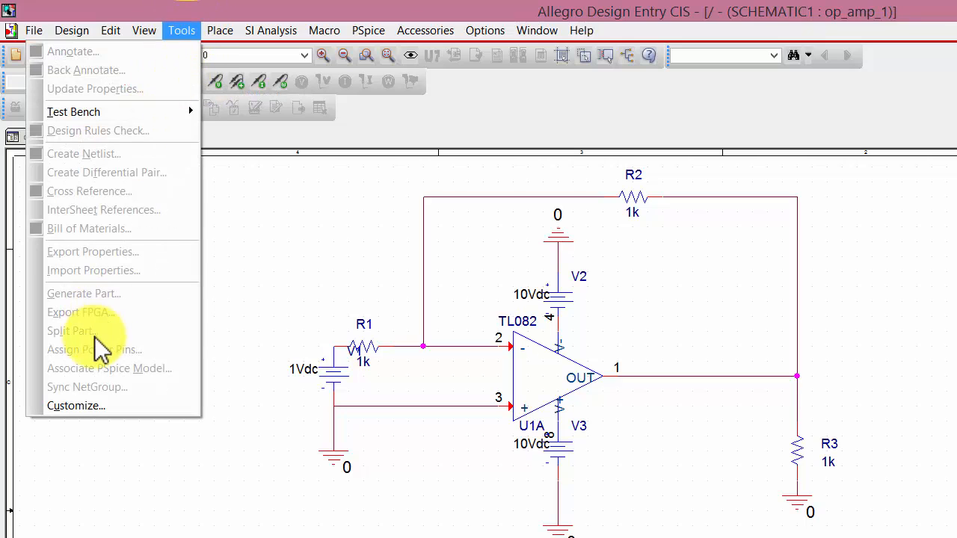
pyautogui.click(77, 407)
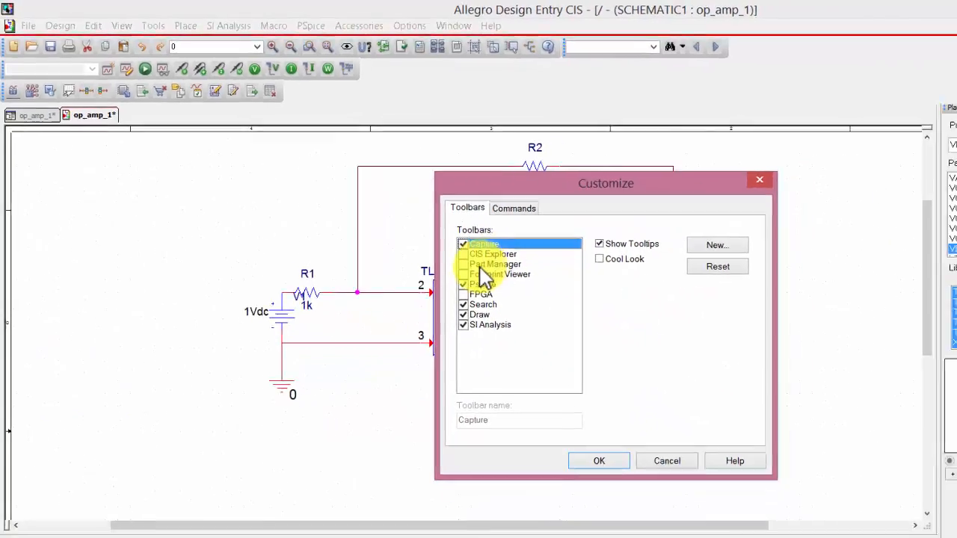
pyautogui.click(463, 284)
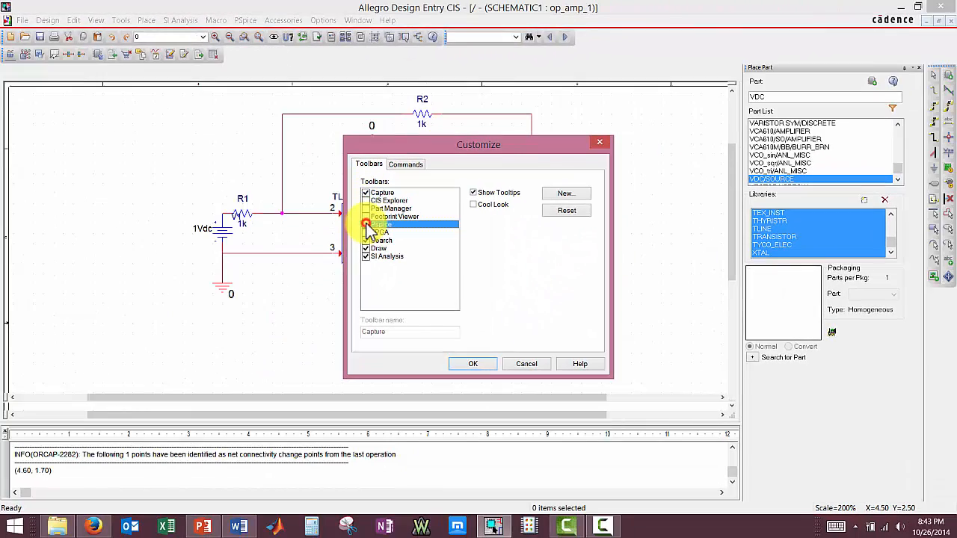
pyautogui.click(365, 224)
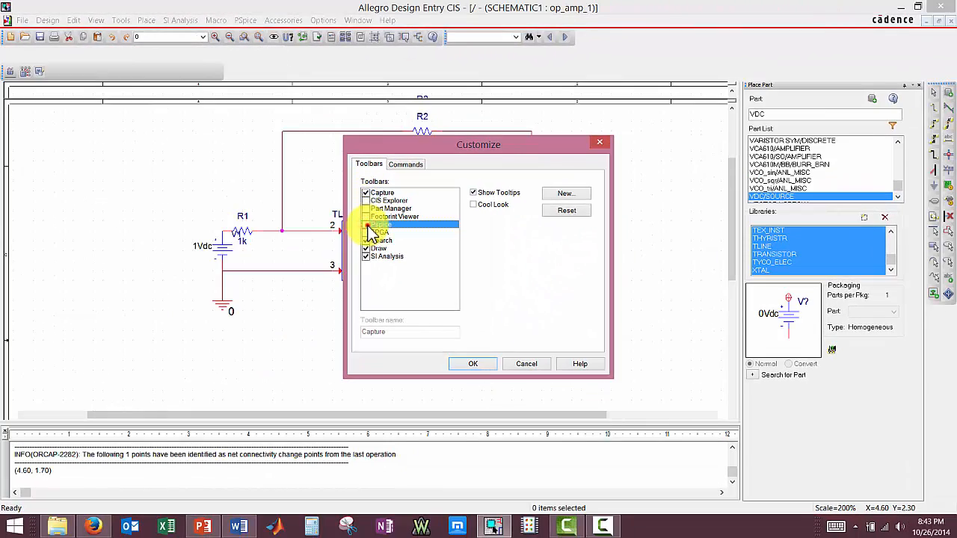
pyautogui.click(484, 364)
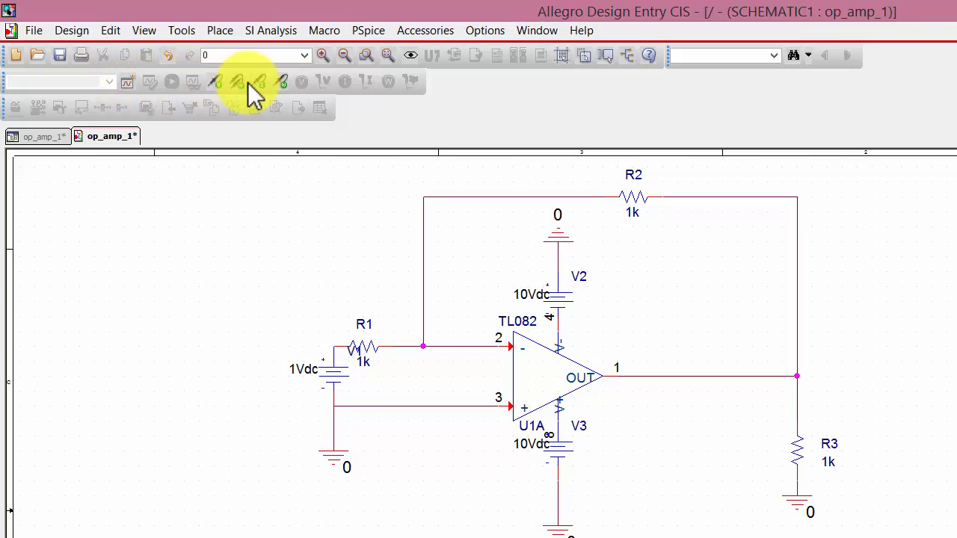
pyautogui.click(370, 31)
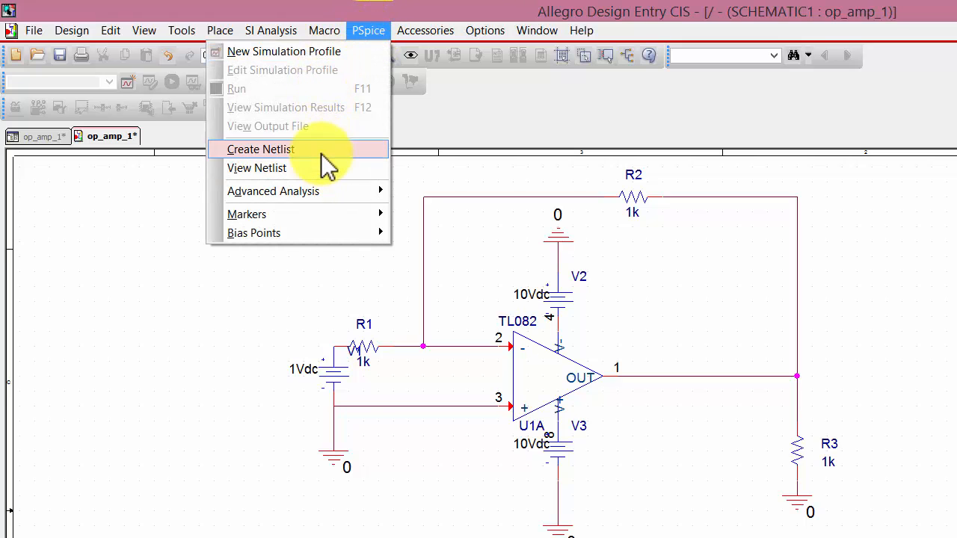
pyautogui.moveTo(317, 208)
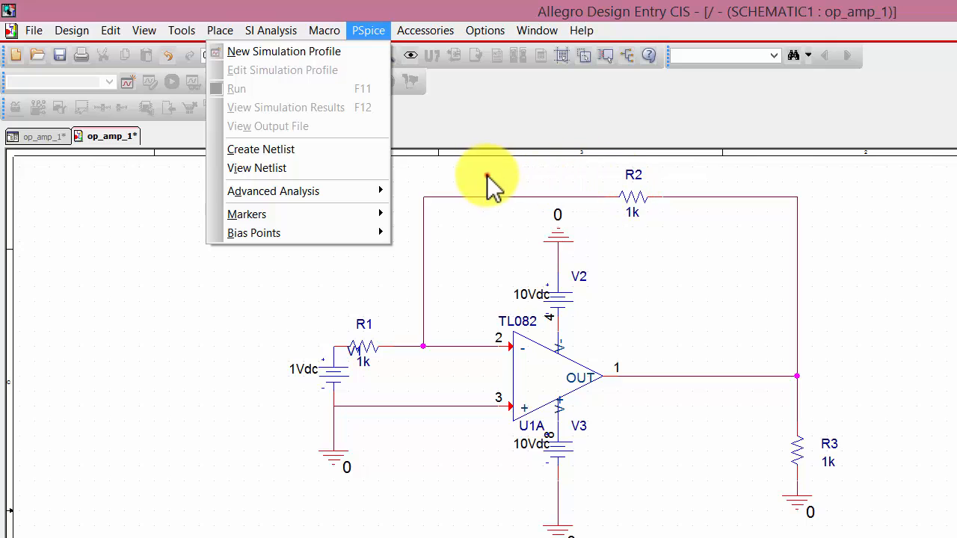
pyautogui.click(487, 179)
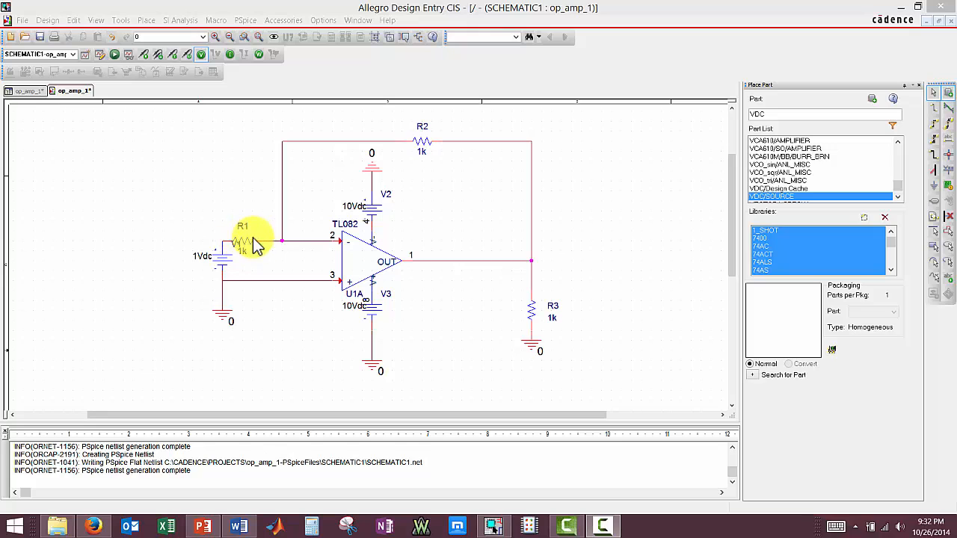
# Switch to PowerPoint to check the component values on the inverting amplifier slide, and return to the schematic in Allegro Design Entry CIS
pyautogui.click(204, 524)
pyautogui.click(60, 167)
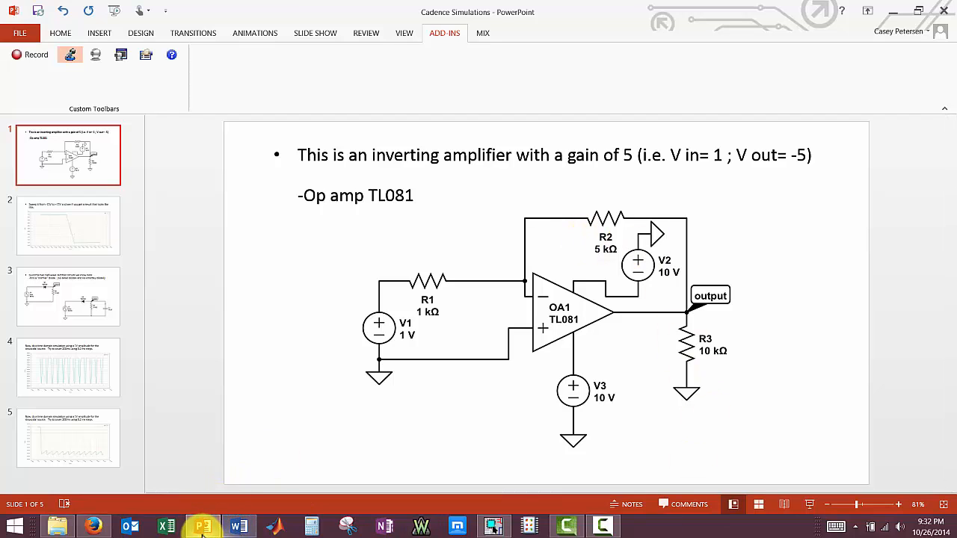
pyautogui.click(491, 524)
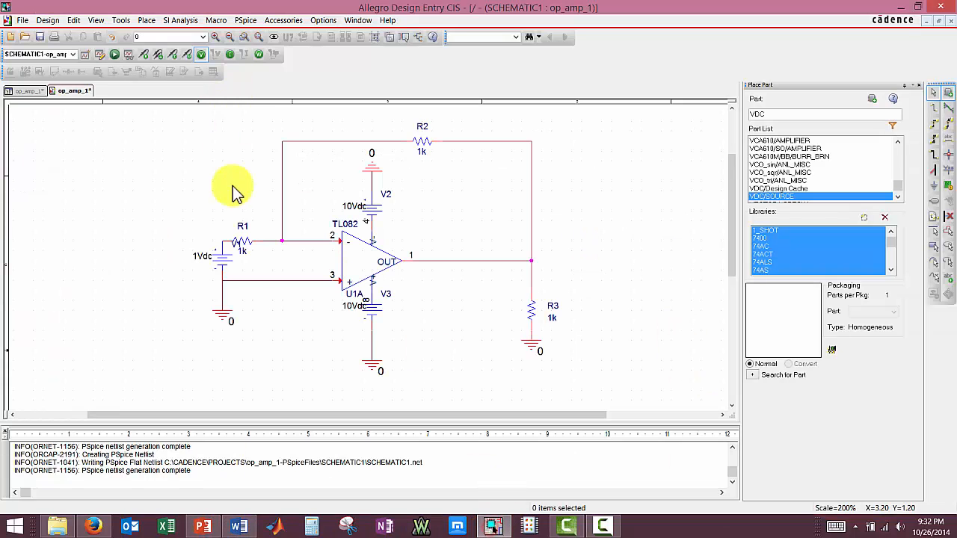
# Move resistor R1 slightly upward, clear of the V1 label, and check its value
pyautogui.moveTo(246, 238)
pyautogui.mouseDown()
pyautogui.moveTo(246, 196)
pyautogui.moveTo(249, 239)
pyautogui.mouseUp()
pyautogui.doubleClick(244, 234)
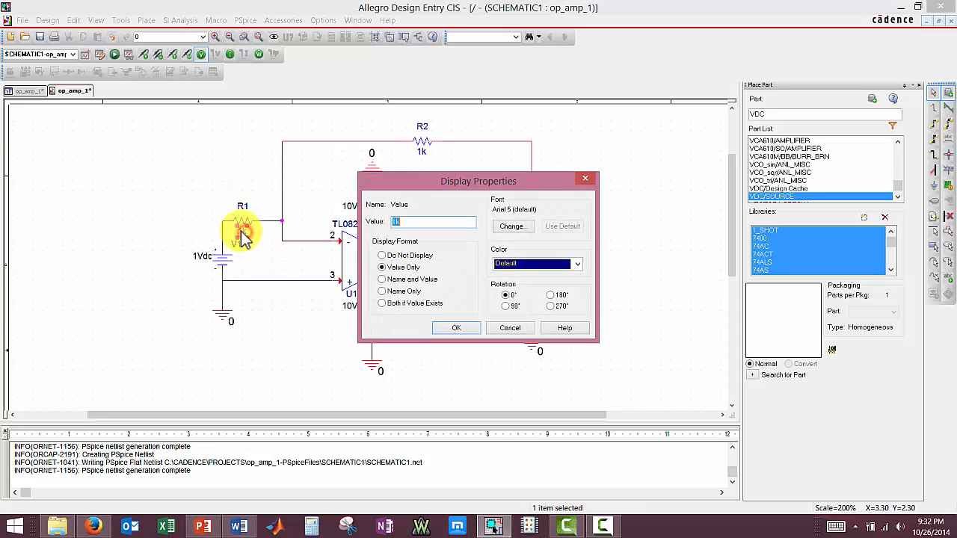
pyautogui.click(587, 184)
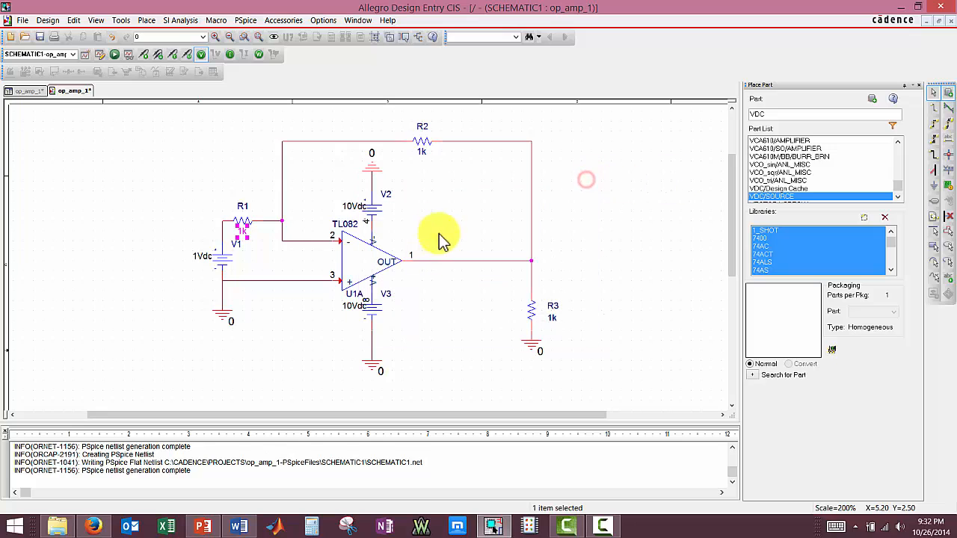
# Set the value of feedback resistor R2 to 5k and of load resistor R3 to 10k
pyautogui.doubleClick(423, 152)
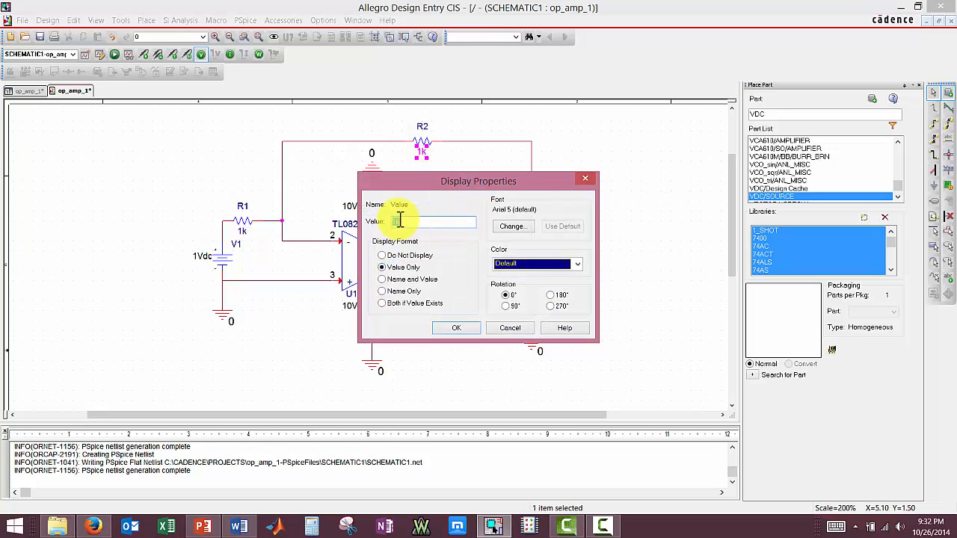
pyautogui.write('5k')
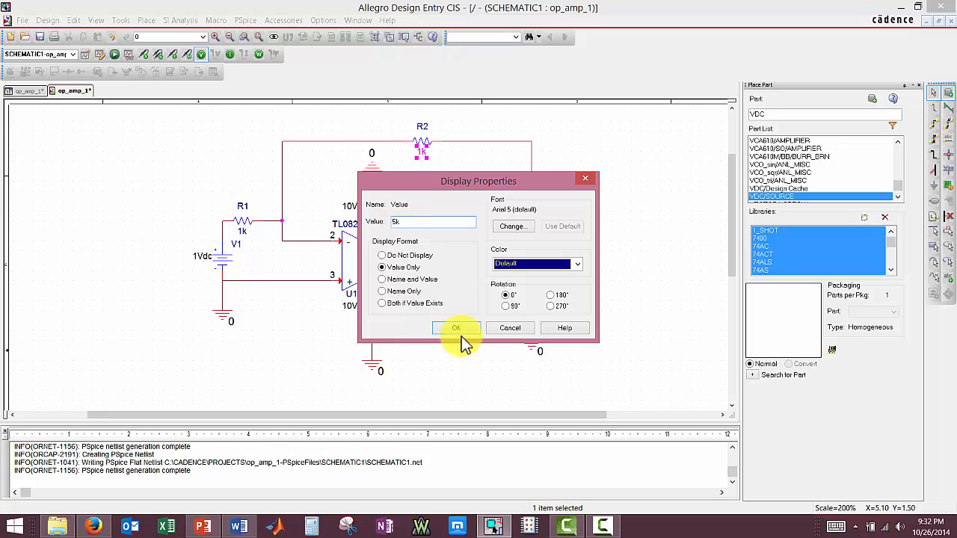
pyautogui.click(468, 329)
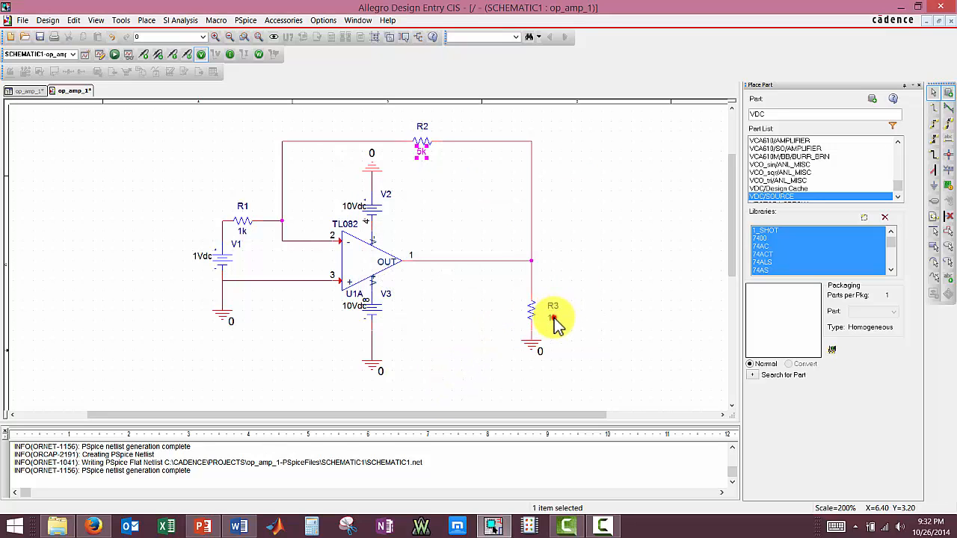
pyautogui.doubleClick(554, 320)
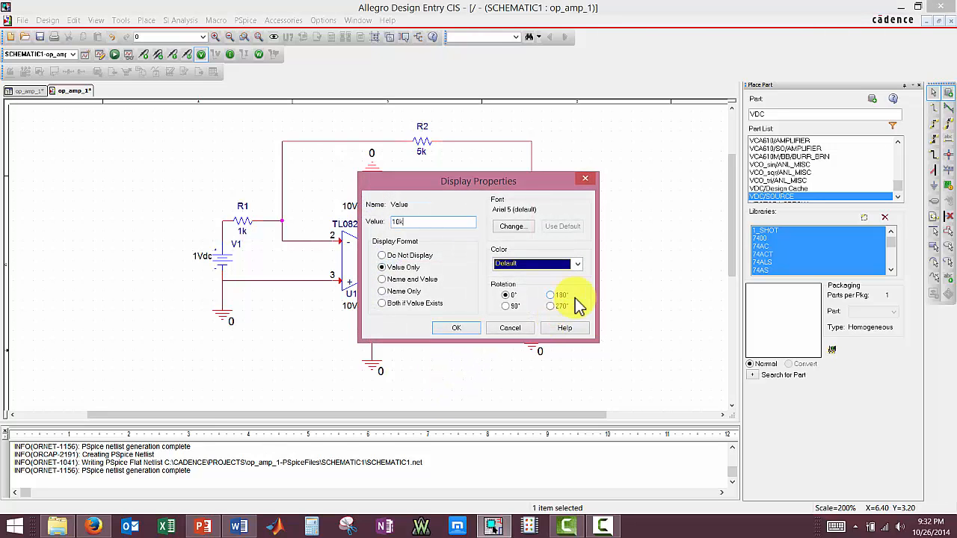
pyautogui.click(457, 329)
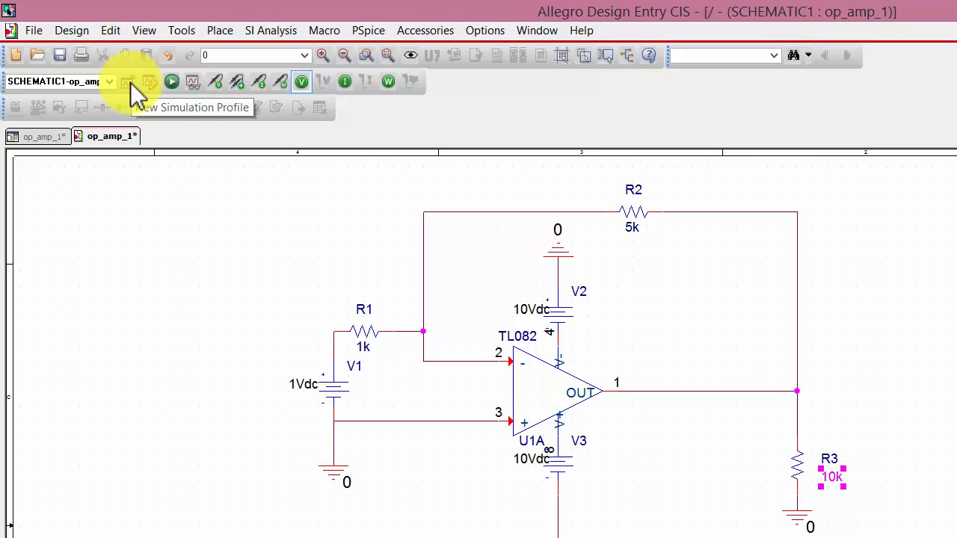
# Create a new simulation profile named op_amp_dc_sweep1 that inherits from none
pyautogui.click(131, 83)
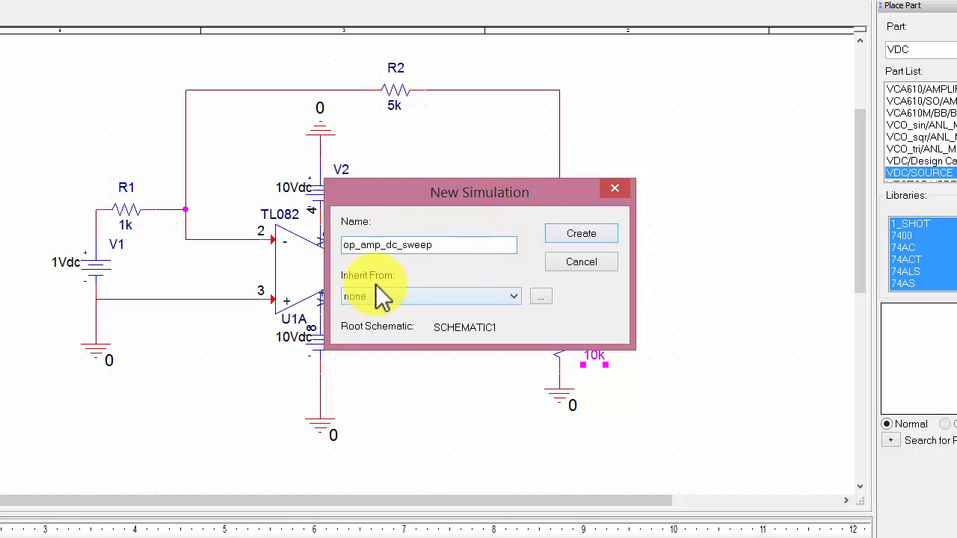
pyautogui.click(581, 233)
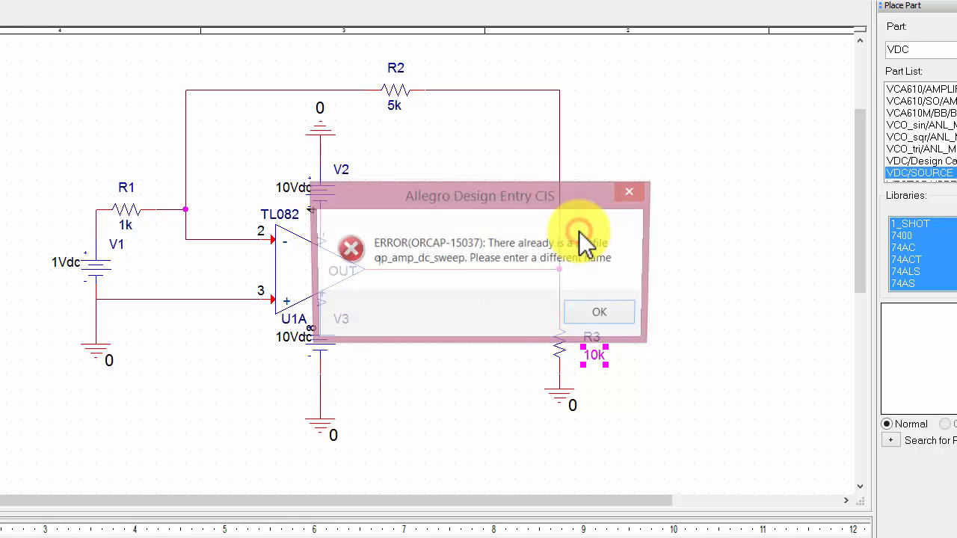
pyautogui.click(598, 316)
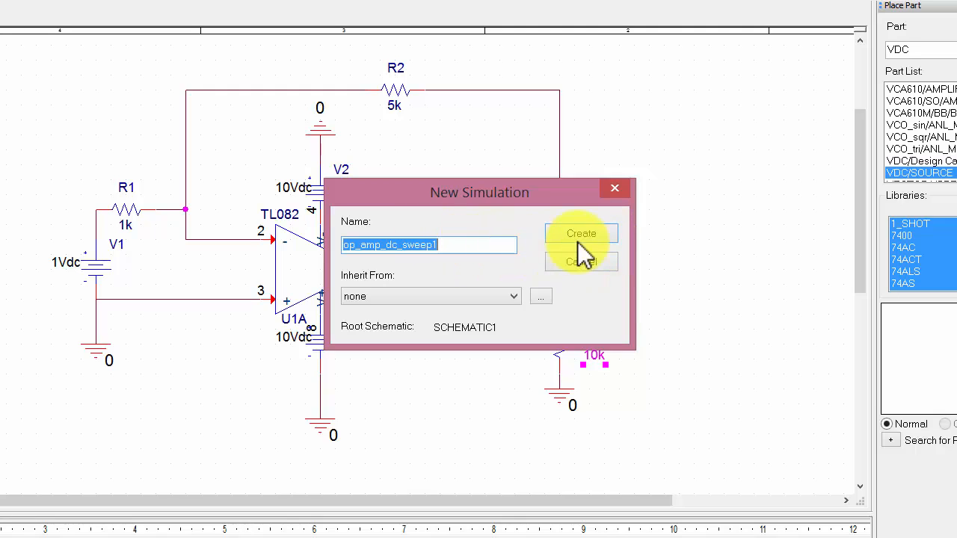
pyautogui.click(455, 246)
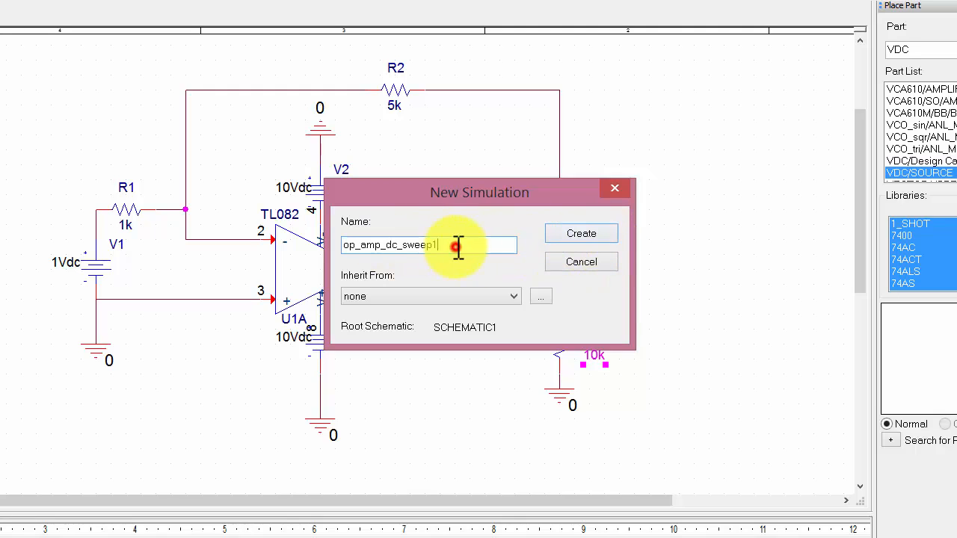
pyautogui.click(597, 235)
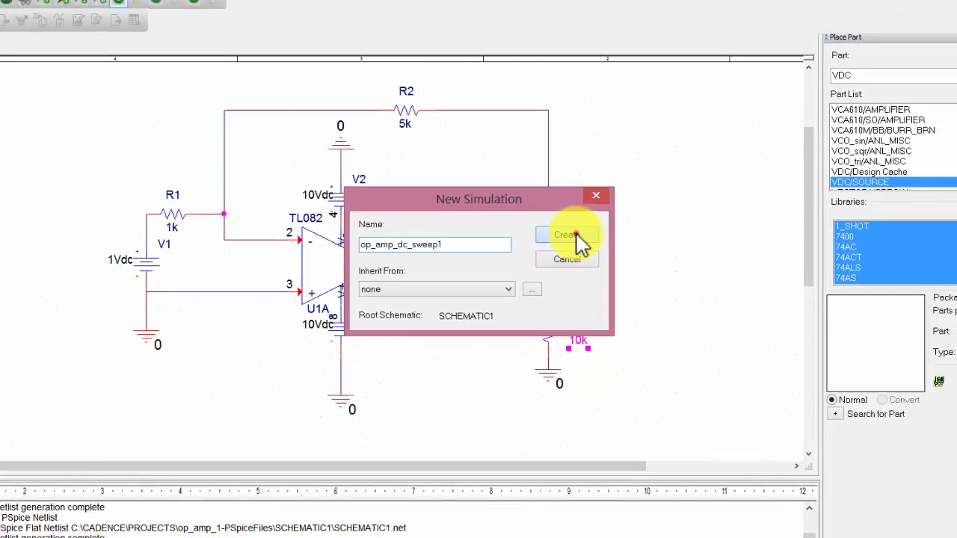
pyautogui.click(607, 238)
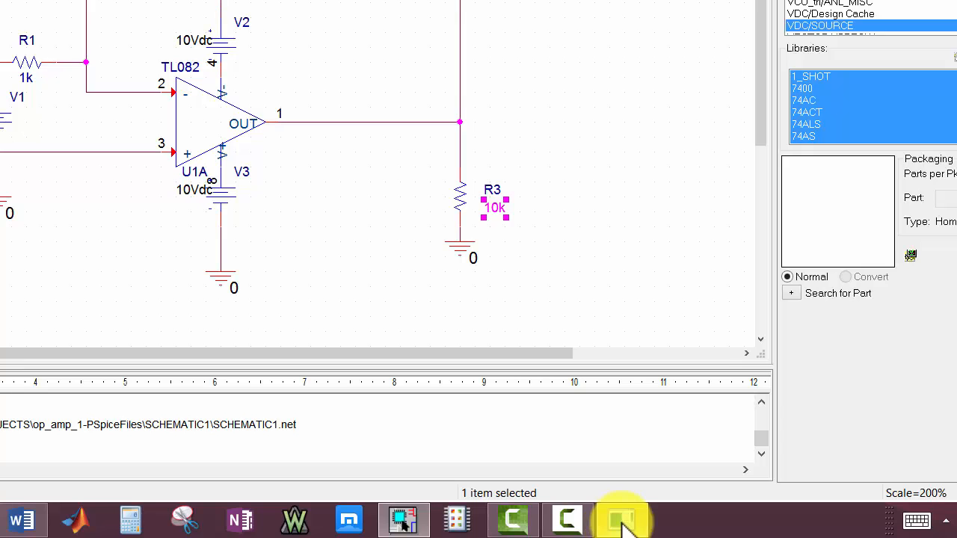
# Set the profile's analysis type to DC Sweep with voltage source V1 as the primary sweep variable
pyautogui.click(620, 522)
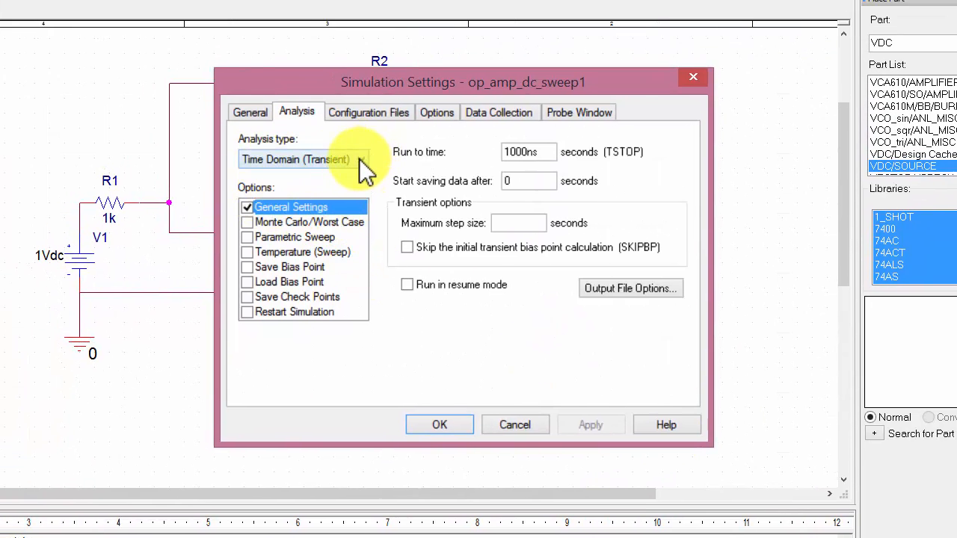
pyautogui.click(363, 161)
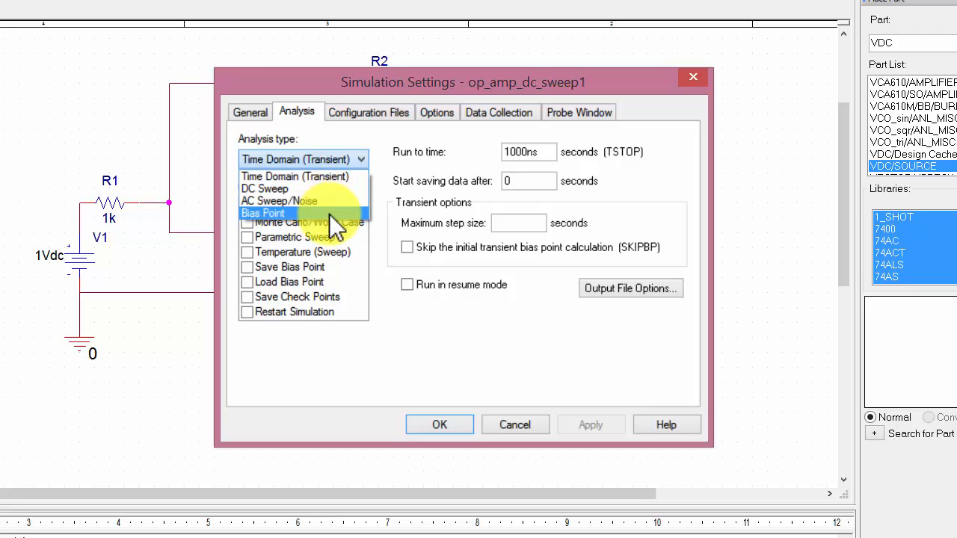
pyautogui.click(271, 188)
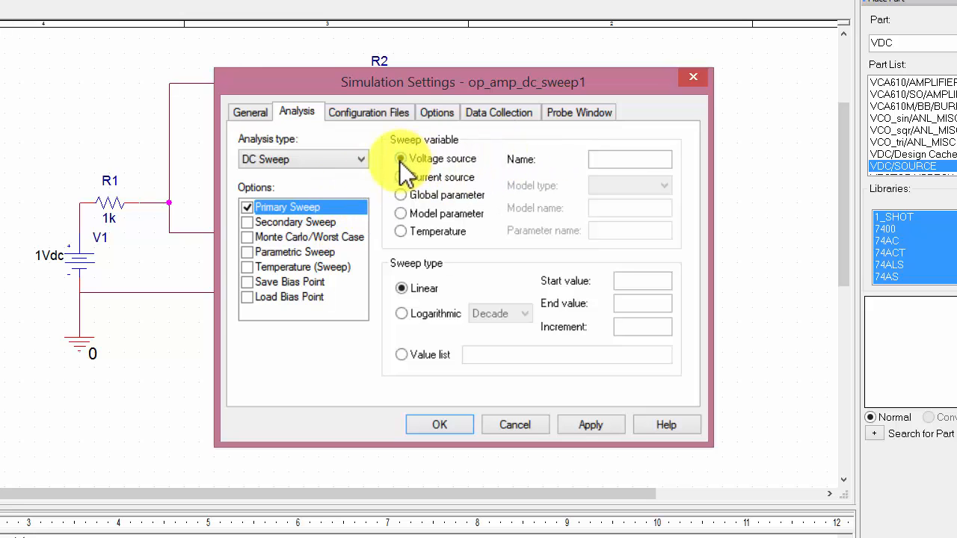
pyautogui.click(624, 161)
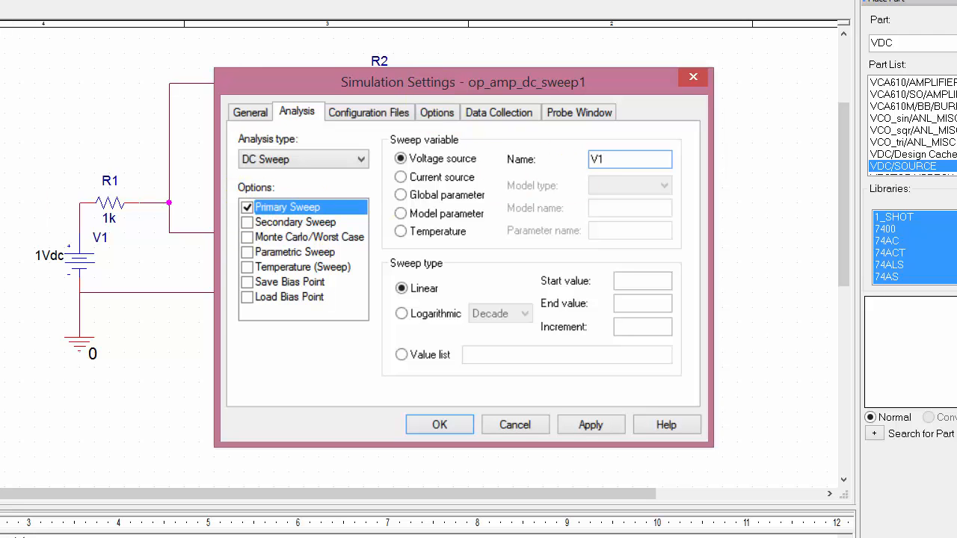
# Define the linear sweep with start value -15, end value 15 and increment 1, and accept the simulation settings
pyautogui.click(664, 281)
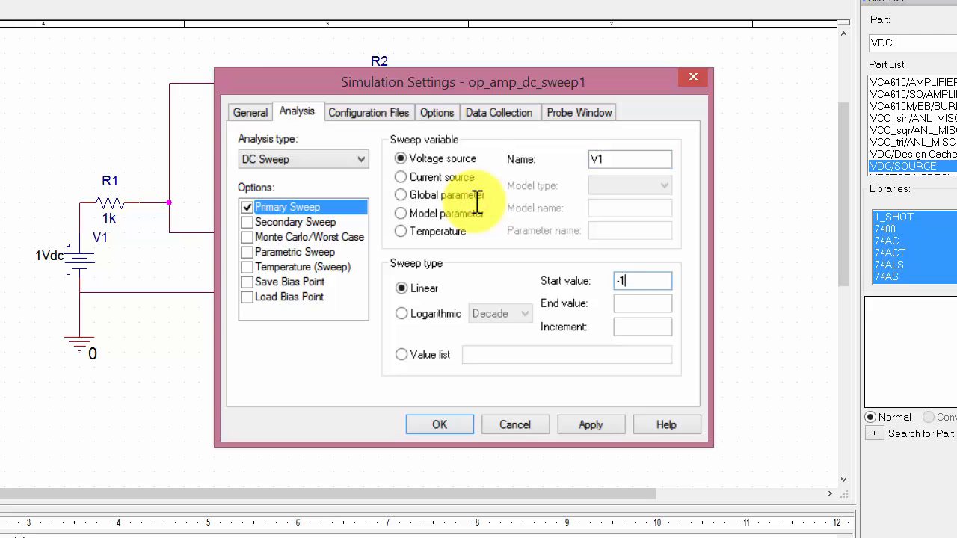
pyautogui.click(657, 305)
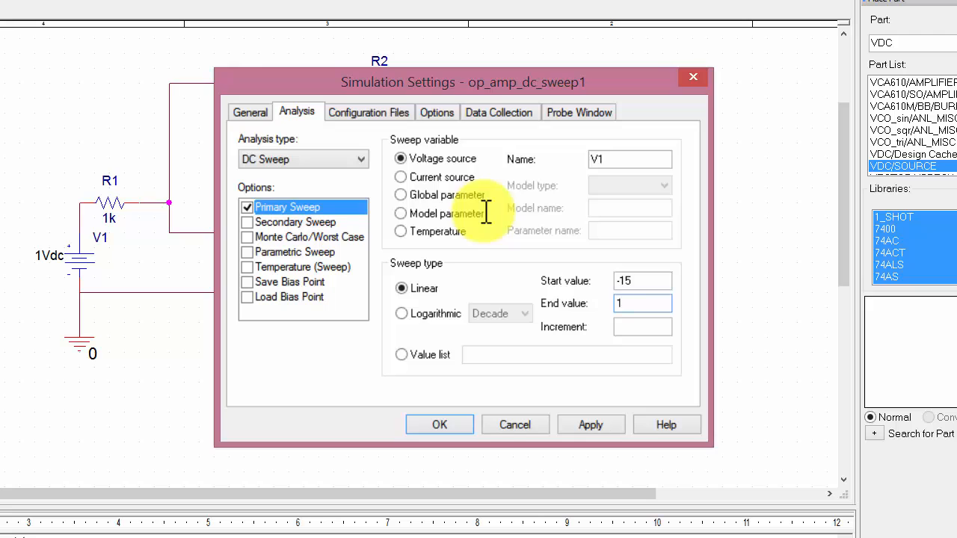
pyautogui.click(658, 327)
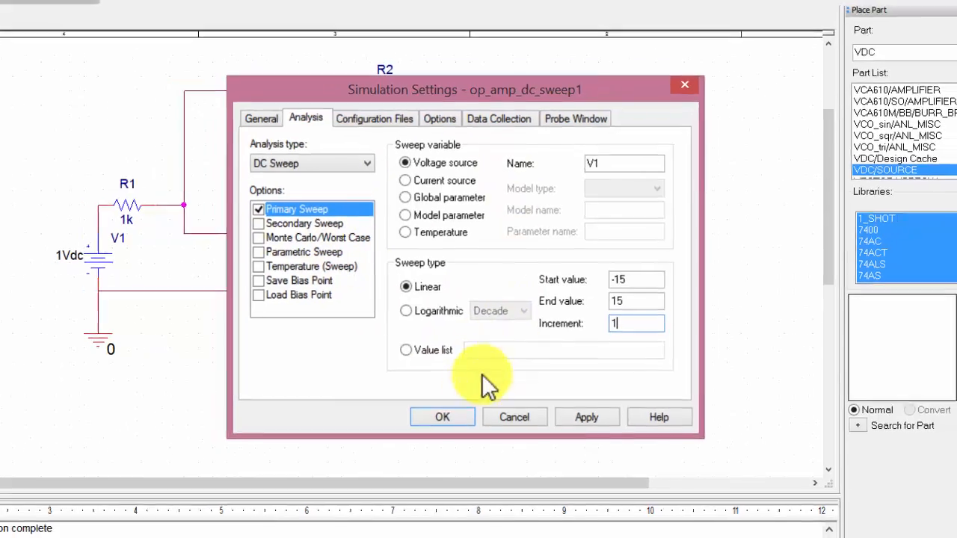
pyautogui.click(453, 427)
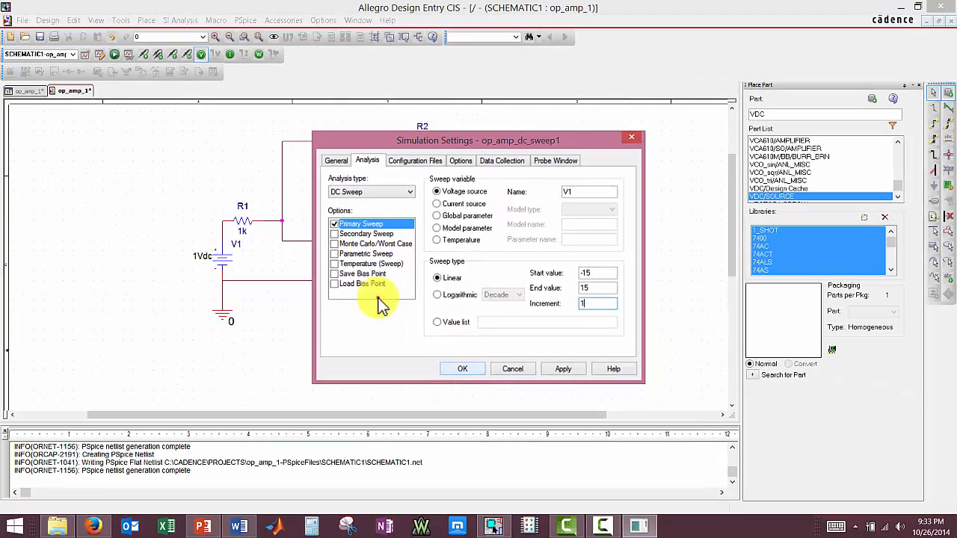
pyautogui.click(454, 389)
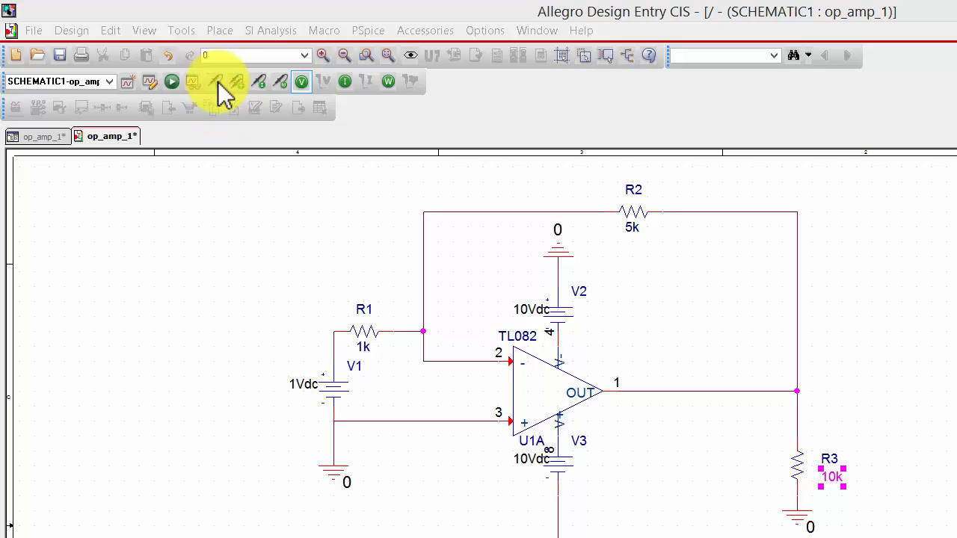
# Place a voltage marker on the output node above R3 and run the PSpice DC sweep
pyautogui.click(218, 82)
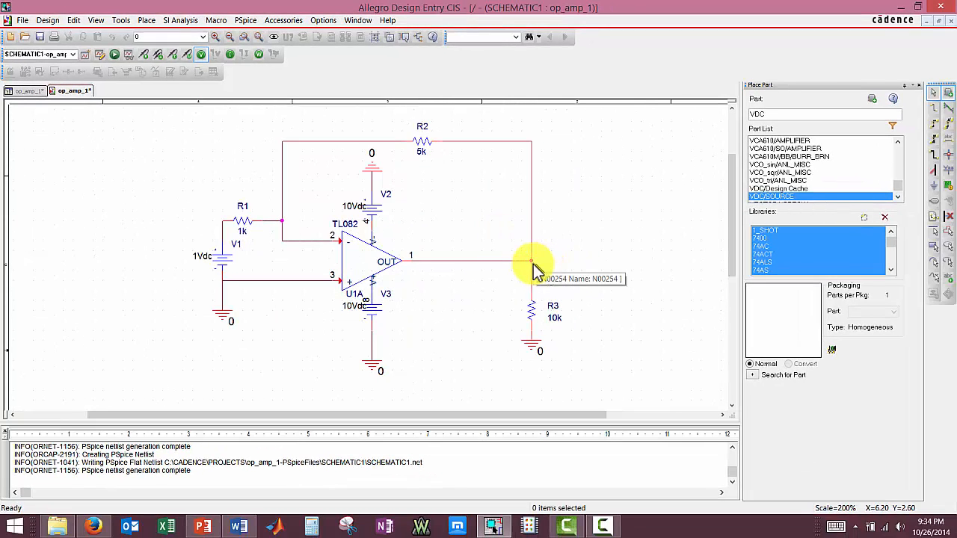
pyautogui.click(532, 263)
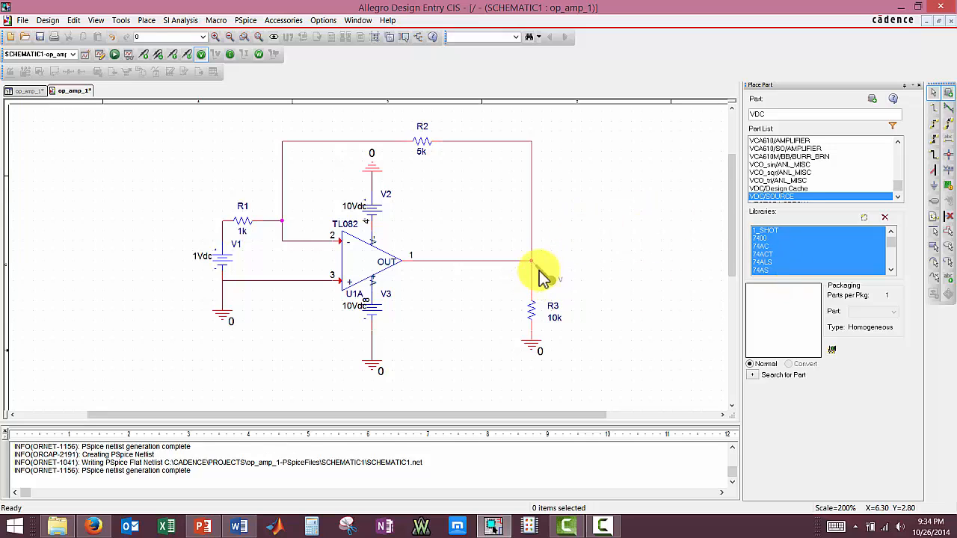
pyautogui.click(114, 57)
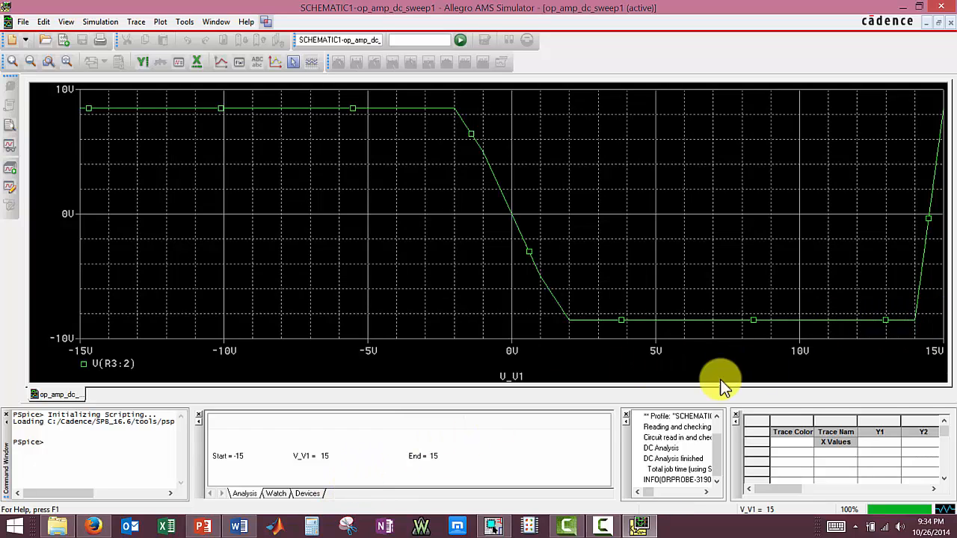
# Compare the simulated sweep plot with the expected result on slide 2 of the PowerPoint presentation, then close the simulator
pyautogui.click(204, 525)
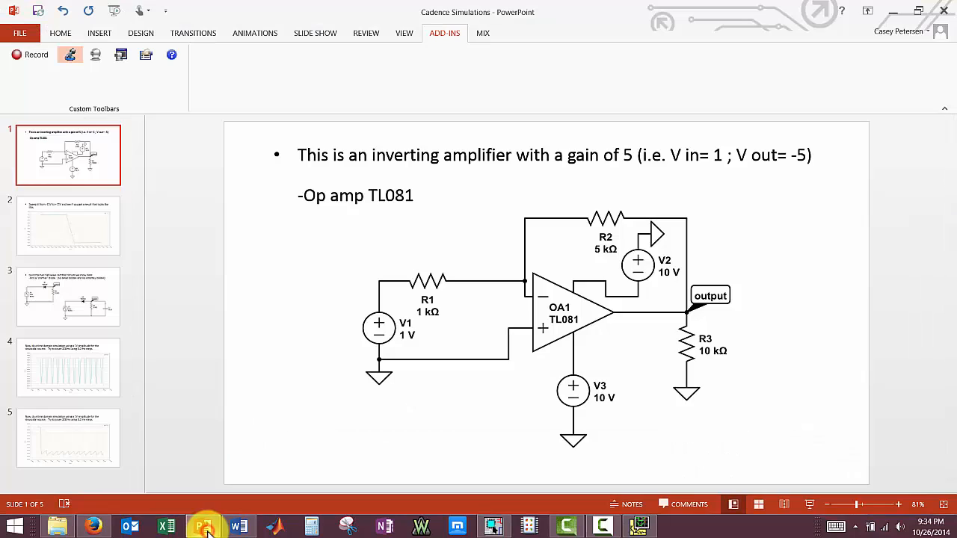
pyautogui.click(82, 217)
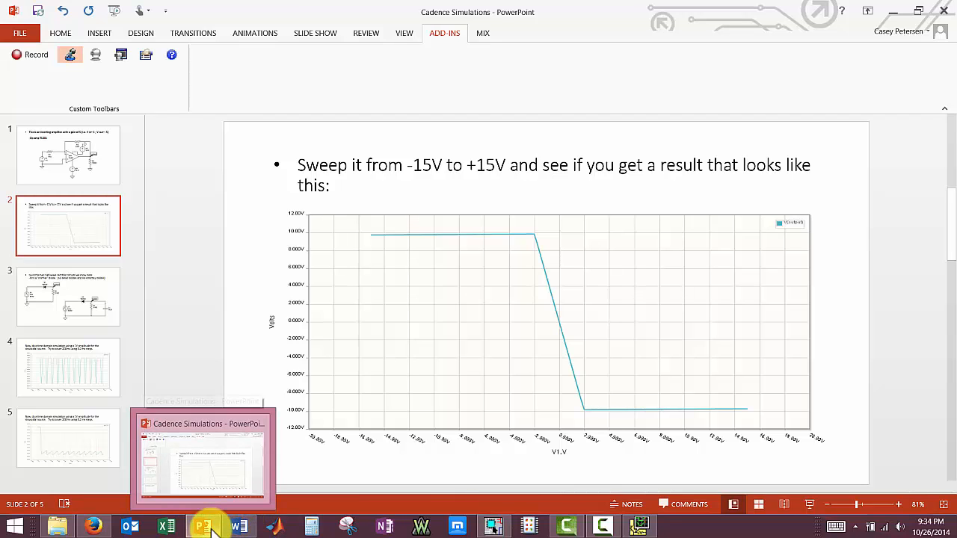
pyautogui.click(500, 528)
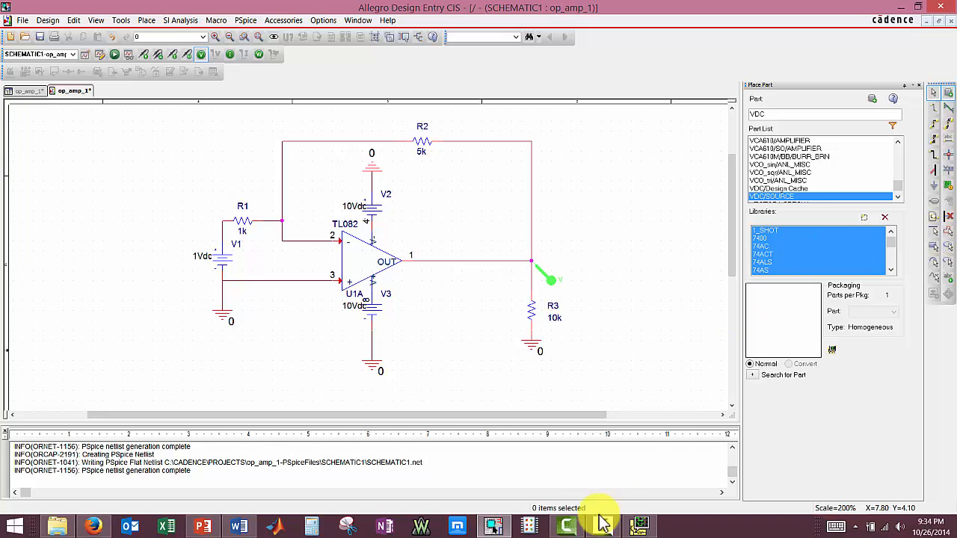
pyautogui.click(637, 525)
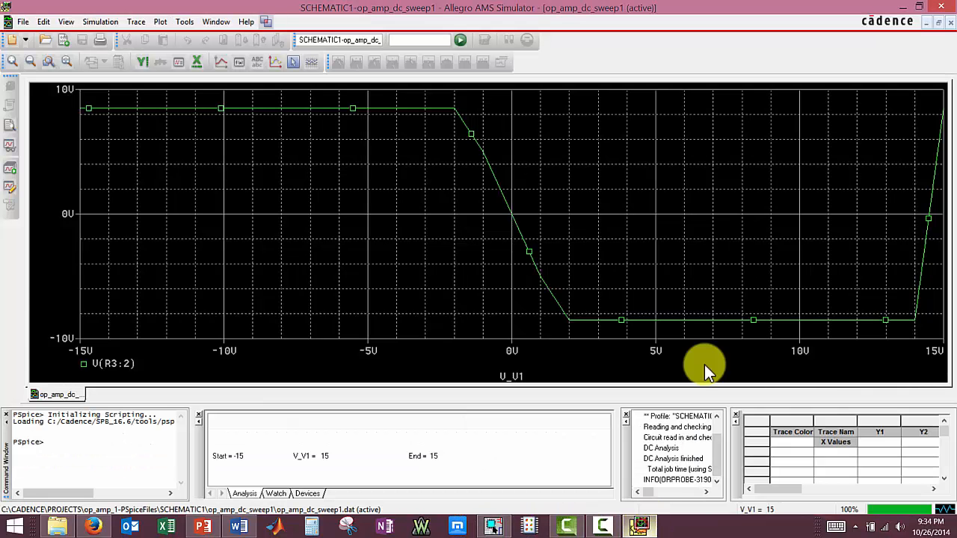
pyautogui.click(947, 8)
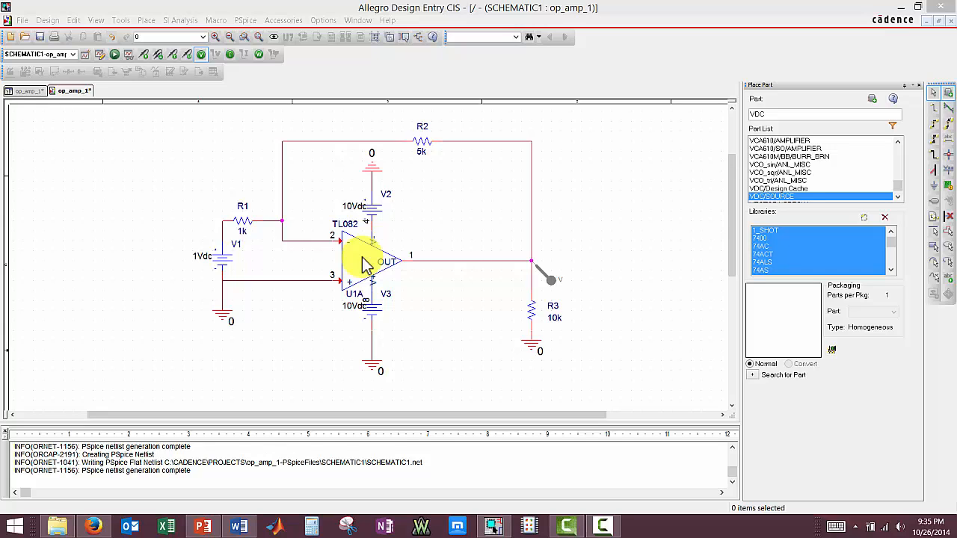
# Look up the op amp part OP-184/AD in the part libraries
pyautogui.click(671, 317)
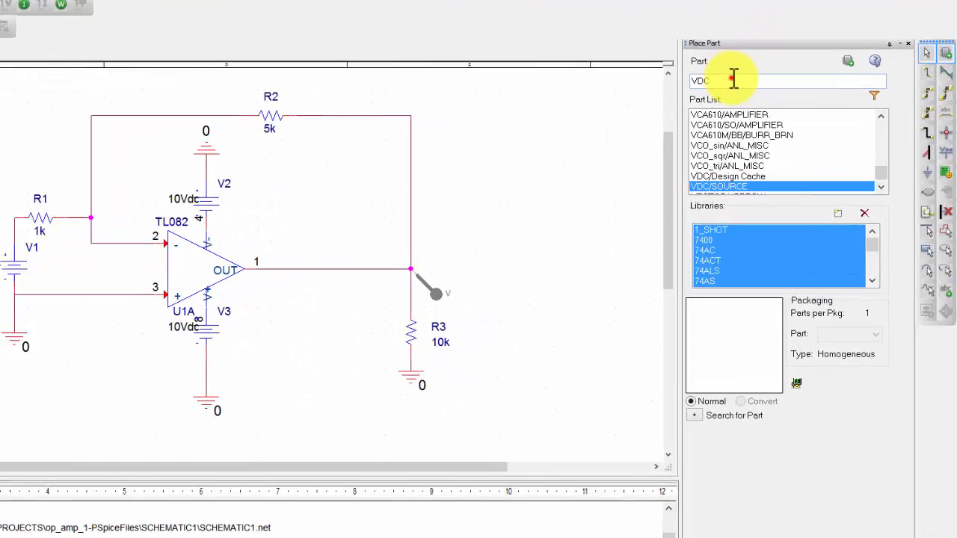
pyautogui.doubleClick(781, 114)
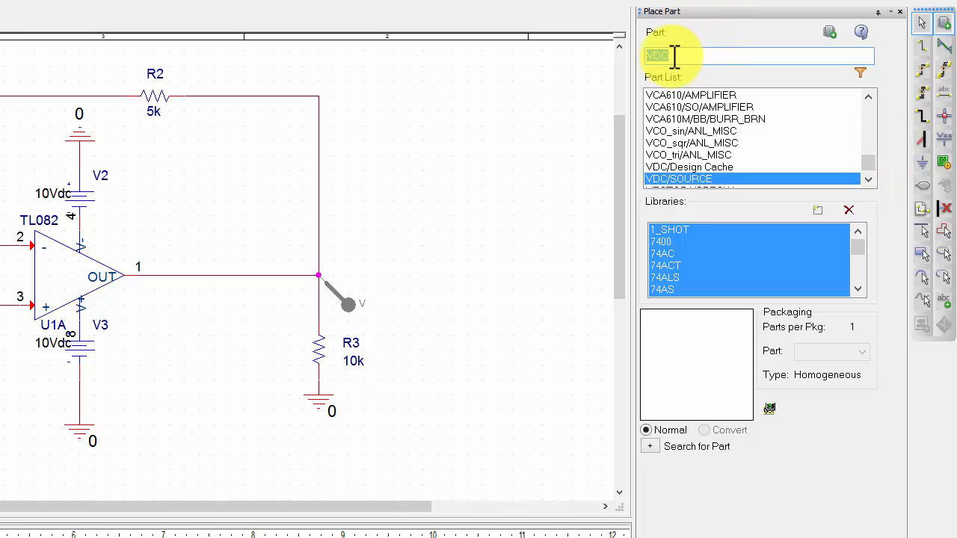
pyautogui.write('op')
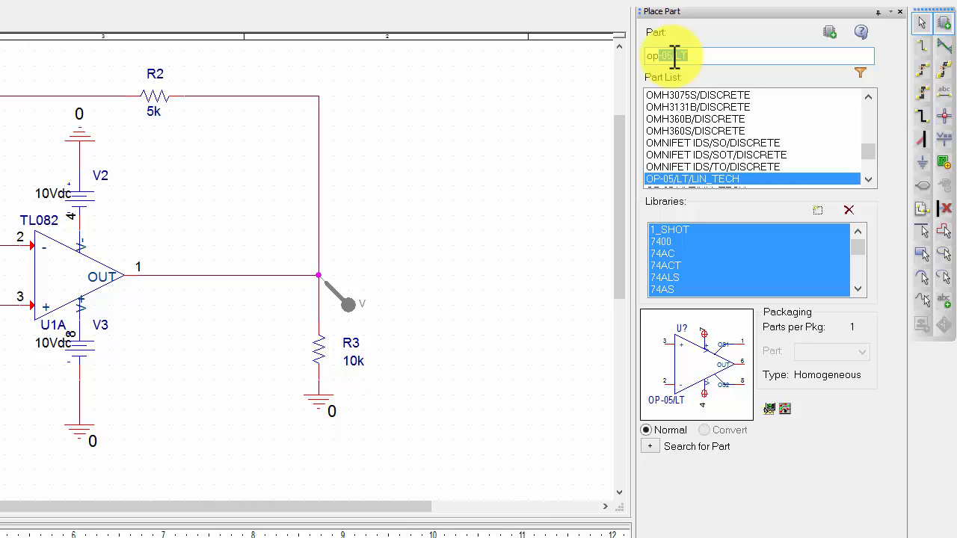
pyautogui.write('-1')
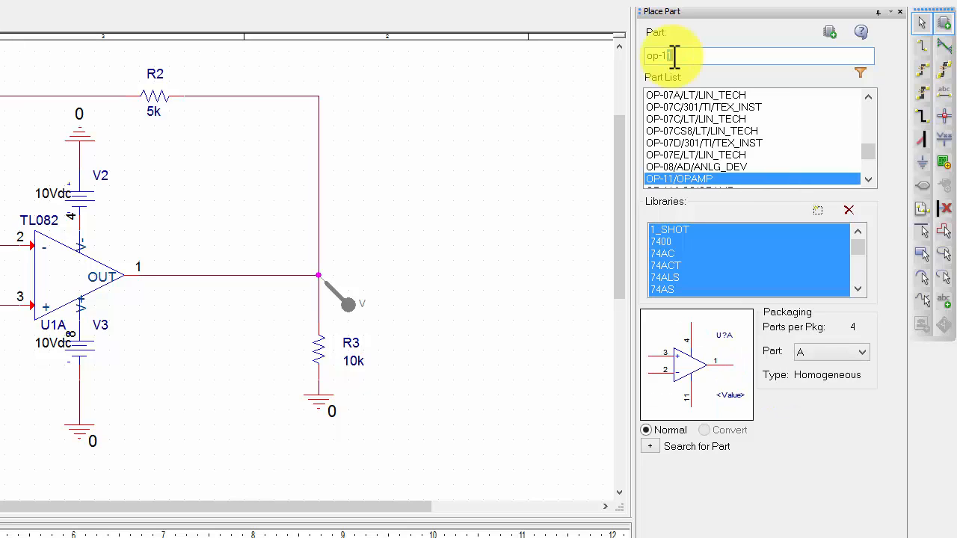
pyautogui.write('8')
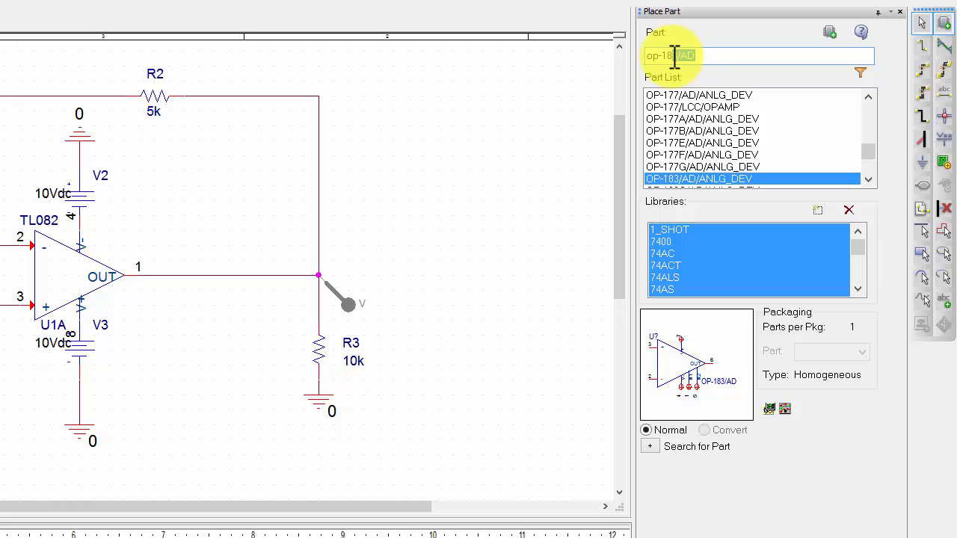
pyautogui.write('4/ad')
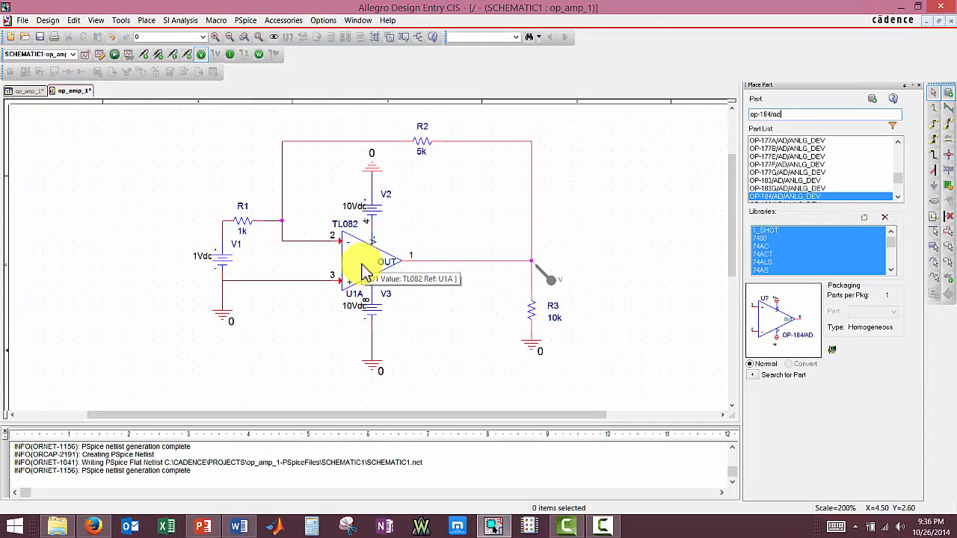
# Delete the TL082 op amp and place an OP-184/AD op amp beside the circuit
pyautogui.click(363, 273)
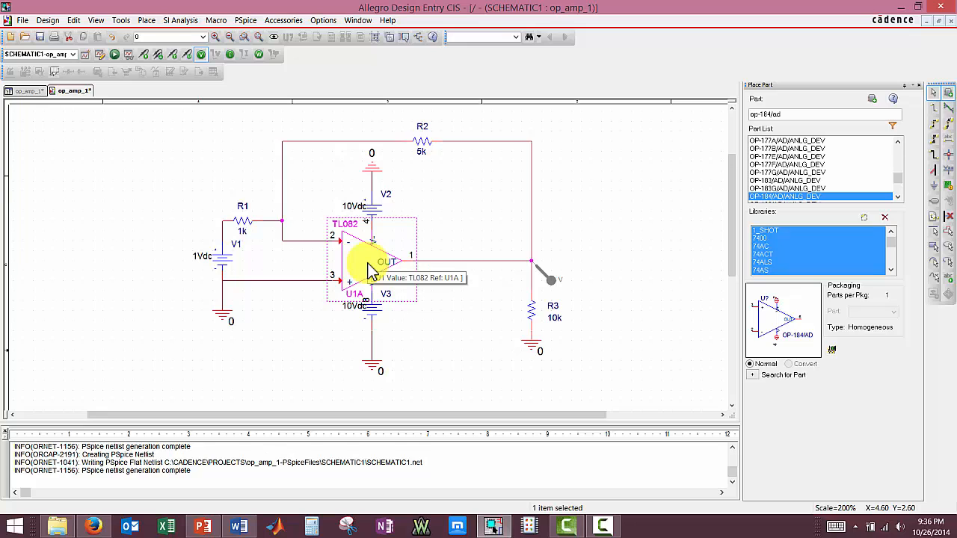
pyautogui.press('Delete')
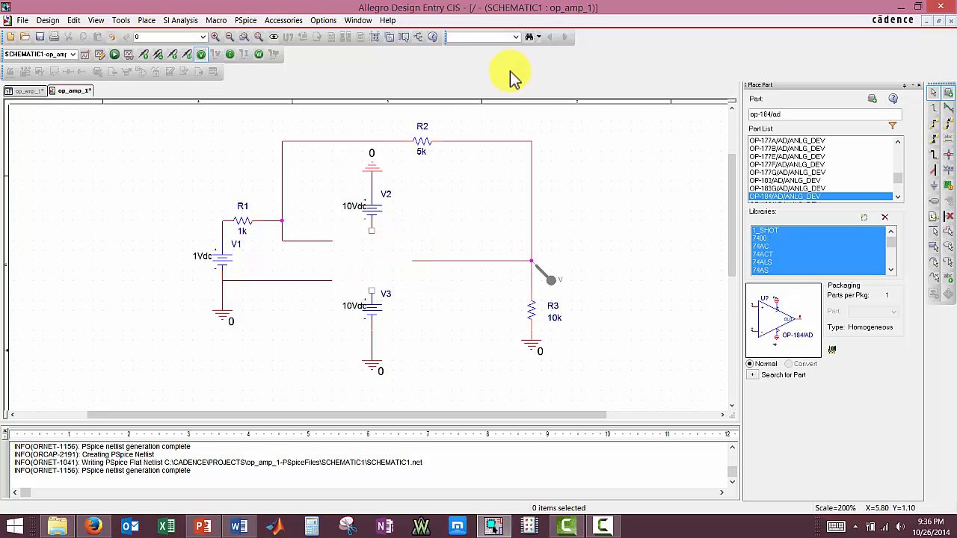
pyautogui.doubleClick(770, 197)
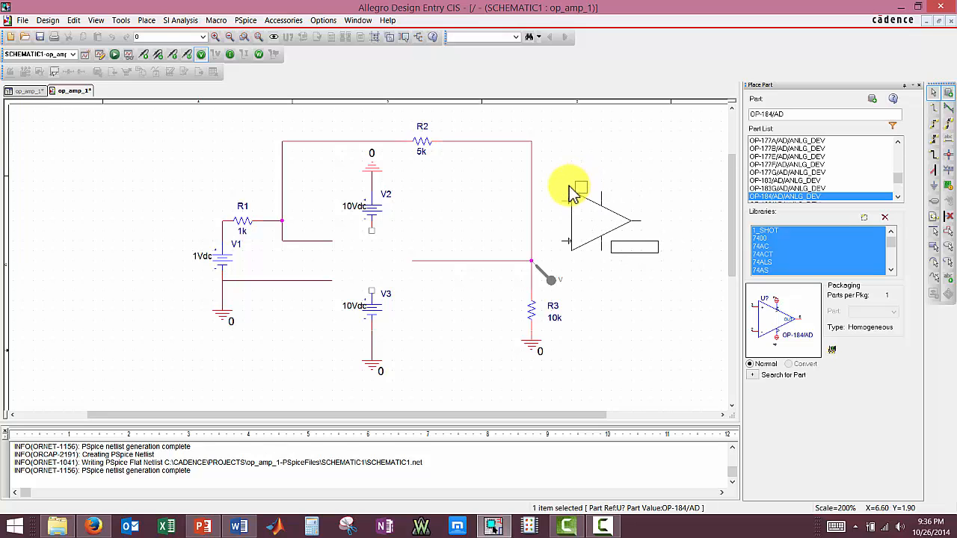
pyautogui.click(570, 188)
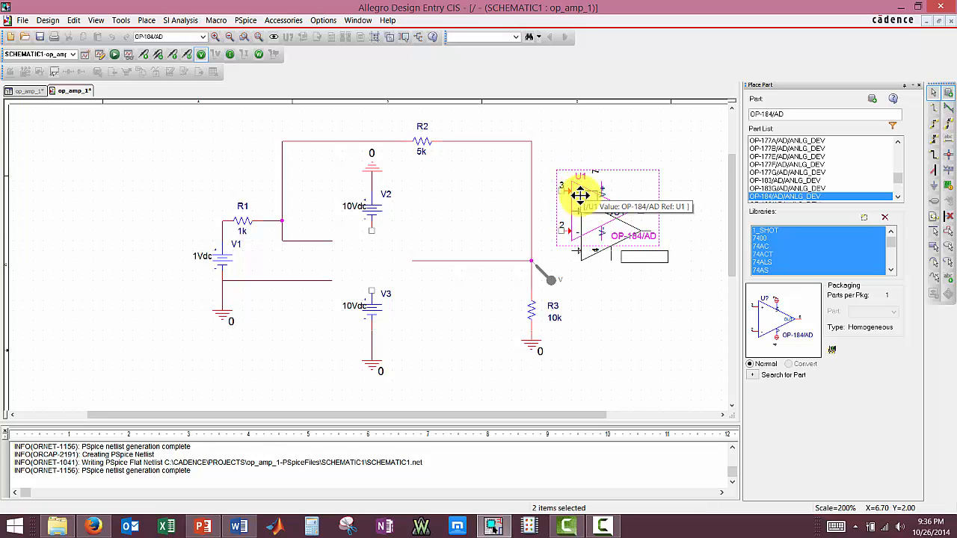
# Mirror the OP-184/AD vertically and move it into the gap so its pins meet the existing wires and supplies
pyautogui.rightClick(586, 195)
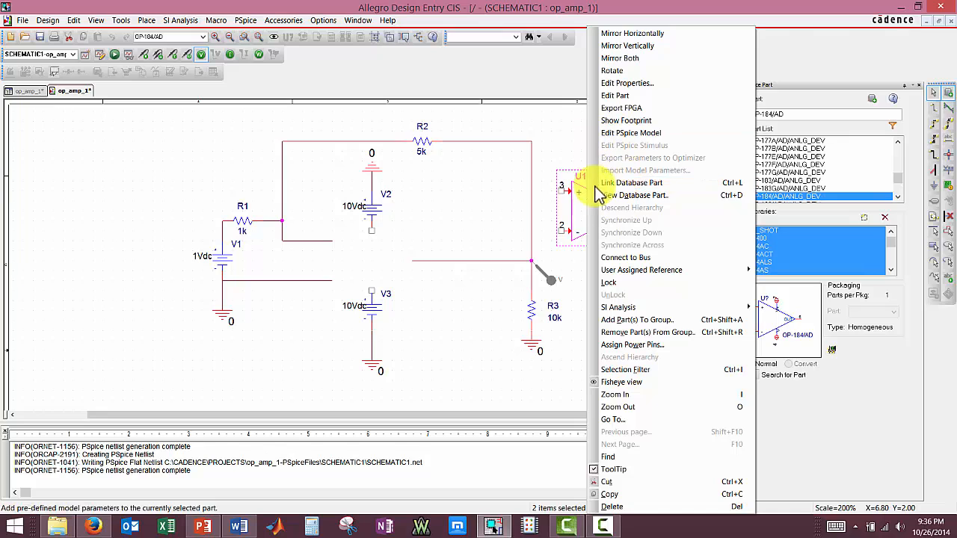
pyautogui.click(630, 47)
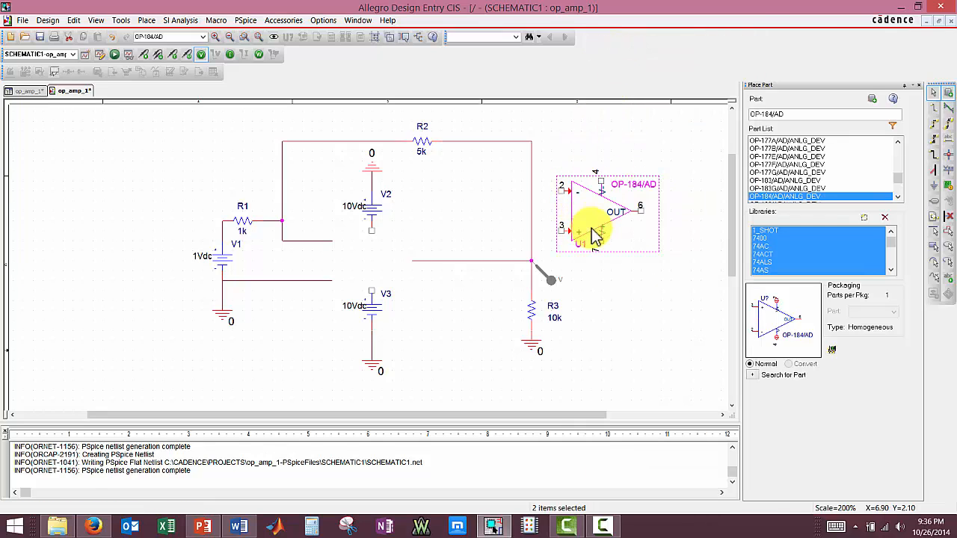
pyautogui.moveTo(592, 217); pyautogui.dragTo(373, 269)
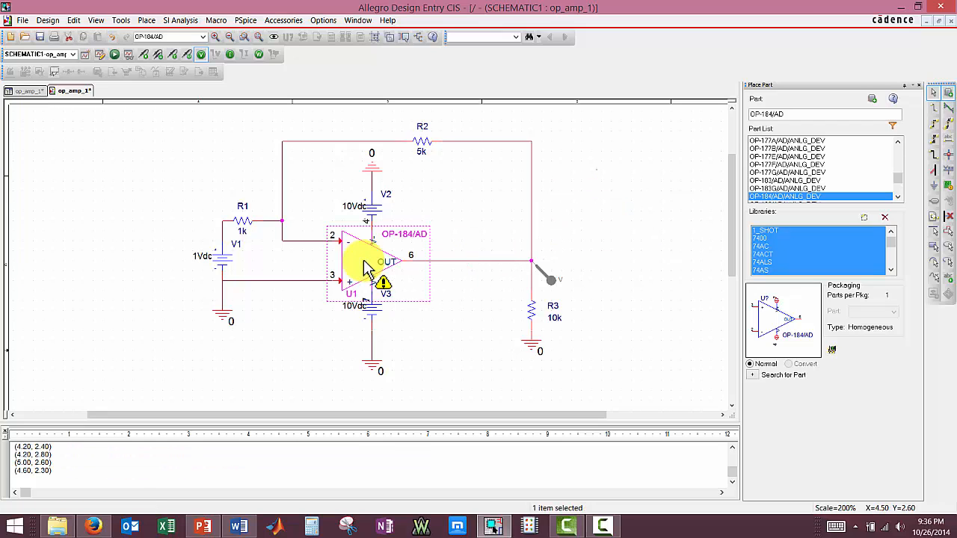
pyautogui.click(626, 247)
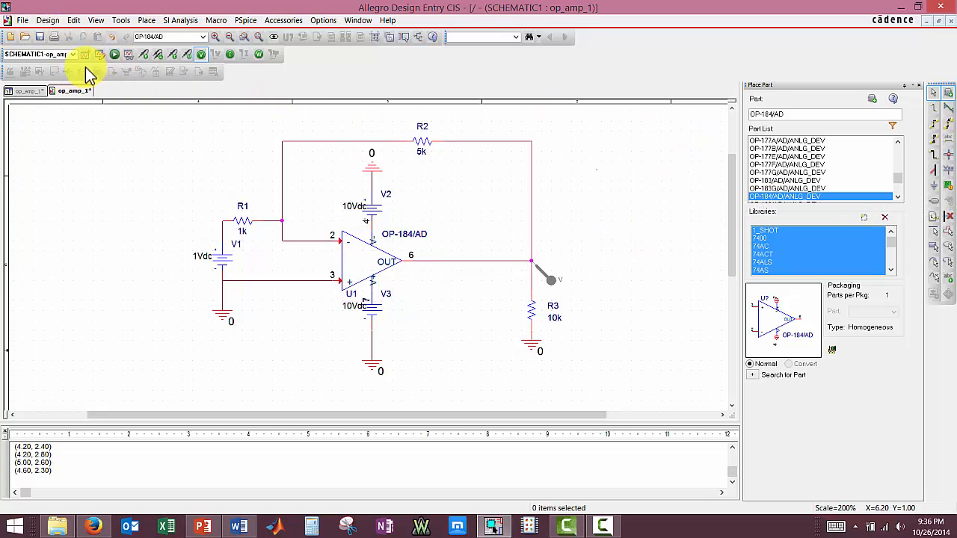
# Rerun the DC sweep with the OP-184/AD, view the output voltage plot and return to the schematic
pyautogui.click(114, 55)
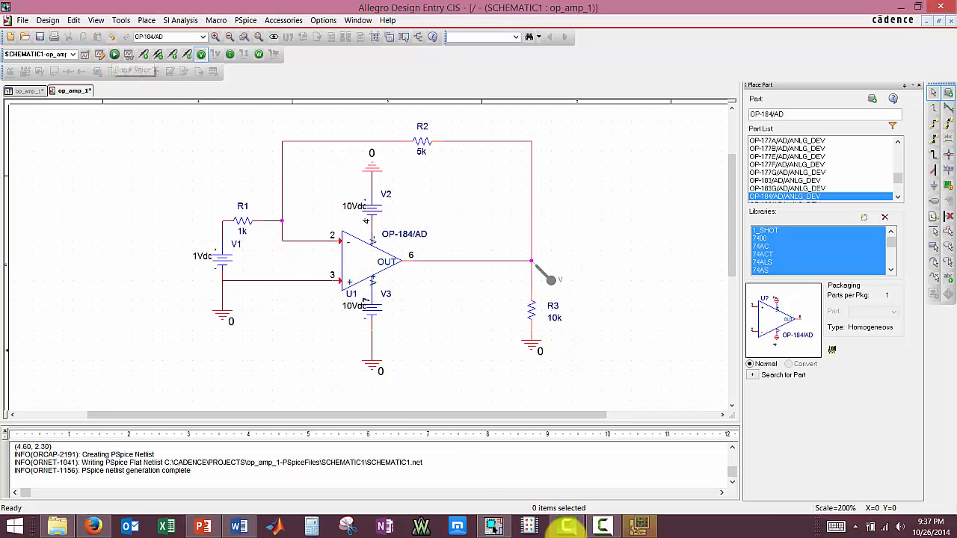
pyautogui.click(640, 527)
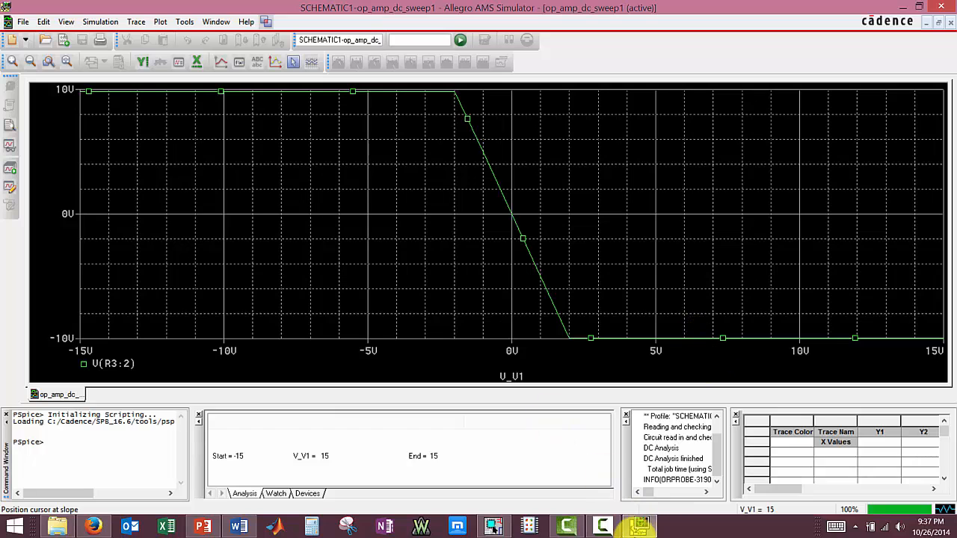
pyautogui.click(641, 526)
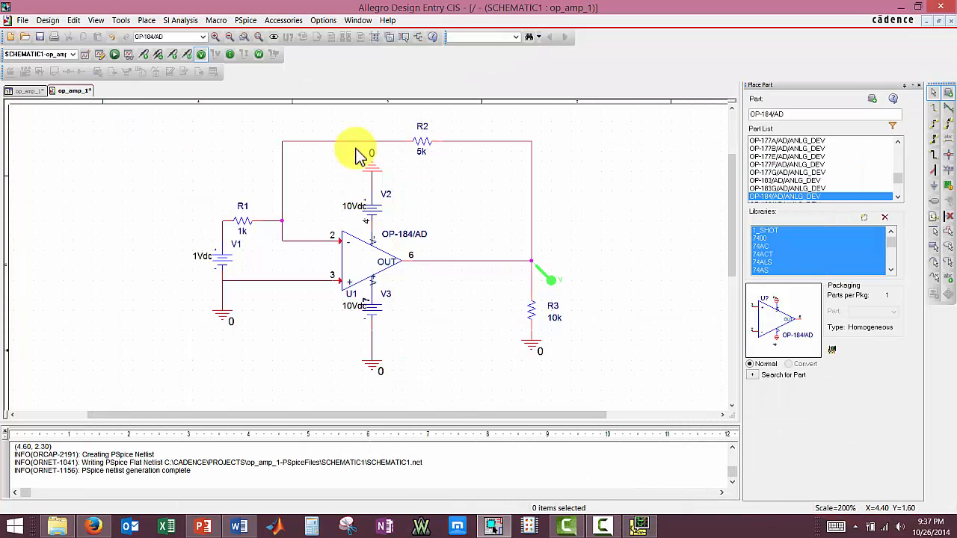
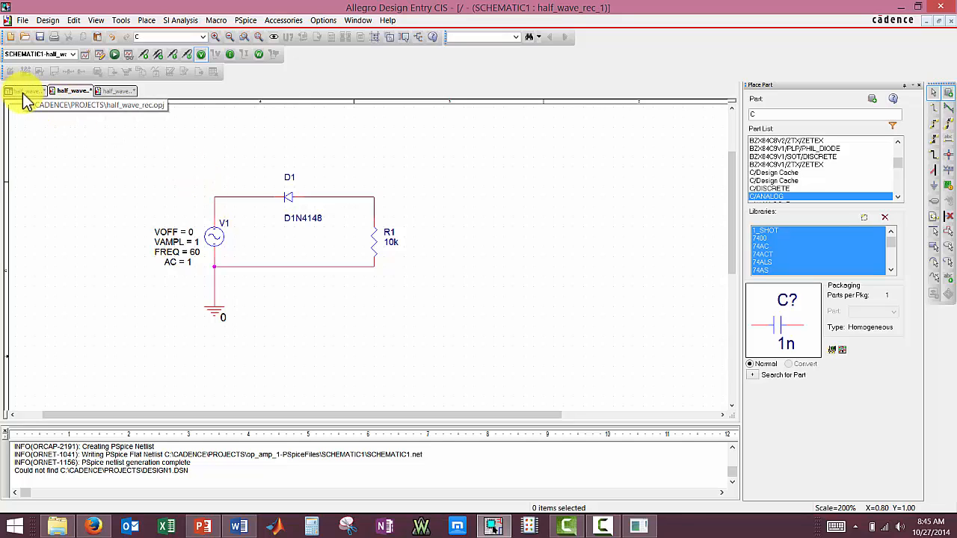
# Review the half_wave_rec project's file structure and the options of its SCHEMATIC1 folder, then show the half_wave_rec_1 page
pyautogui.click(26, 91)
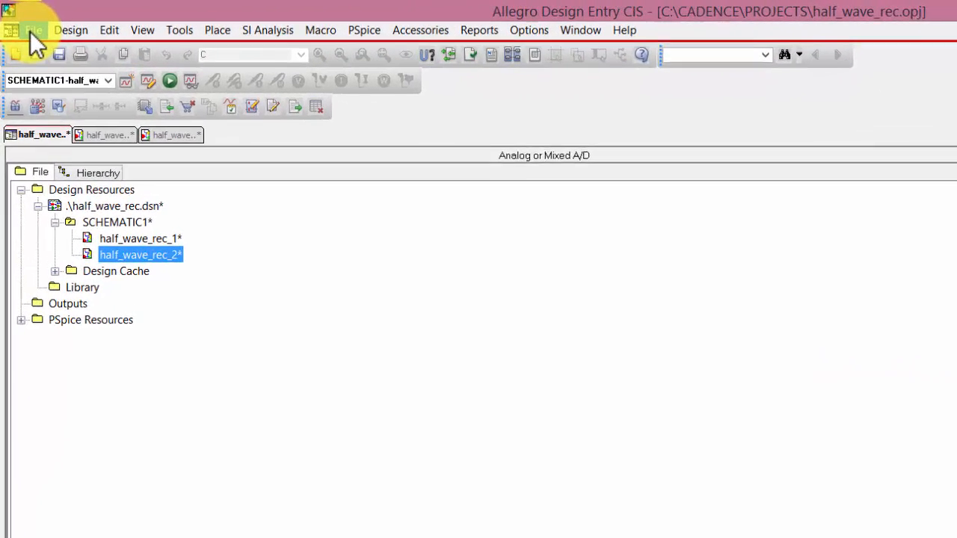
pyautogui.click(23, 21)
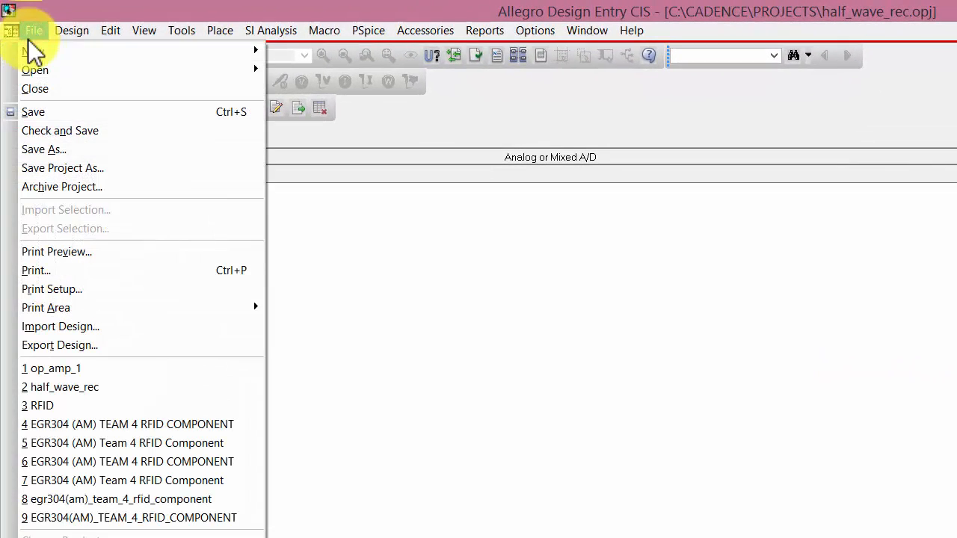
pyautogui.click(361, 303)
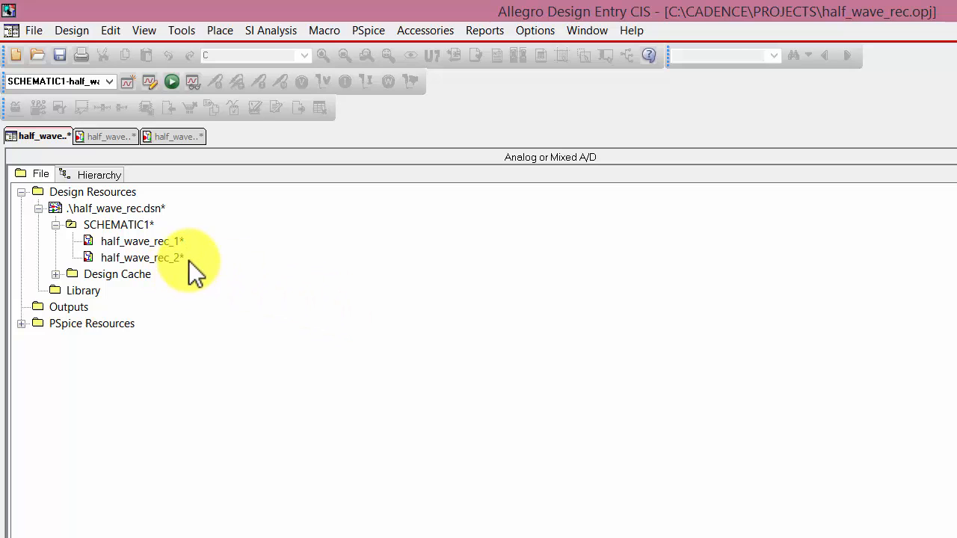
pyautogui.rightClick(101, 226)
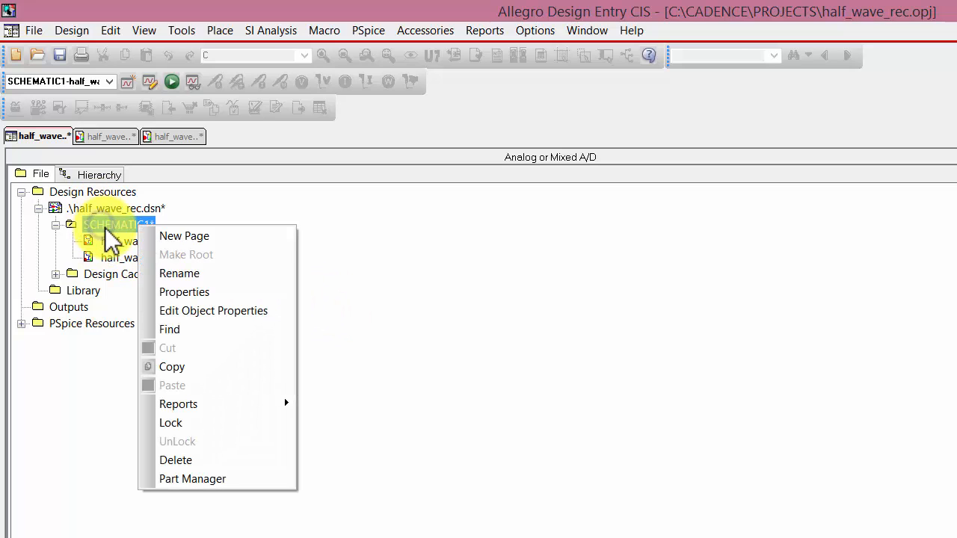
pyautogui.click(448, 340)
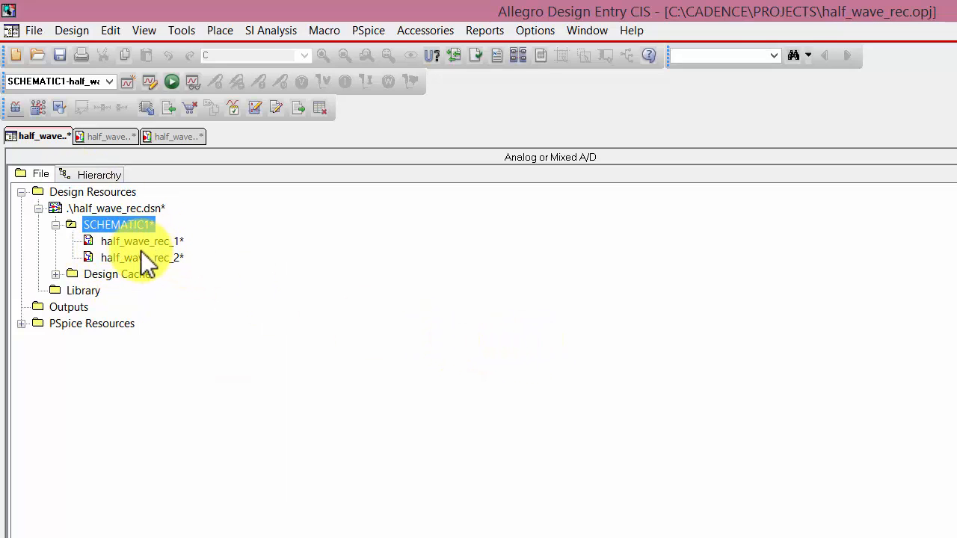
pyautogui.click(87, 139)
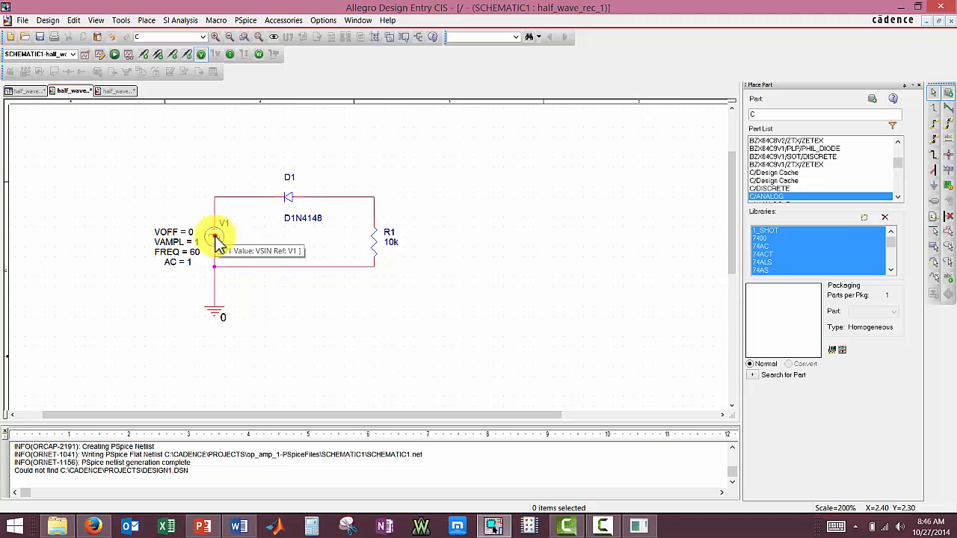
pyautogui.click(214, 237)
pyautogui.click(764, 196)
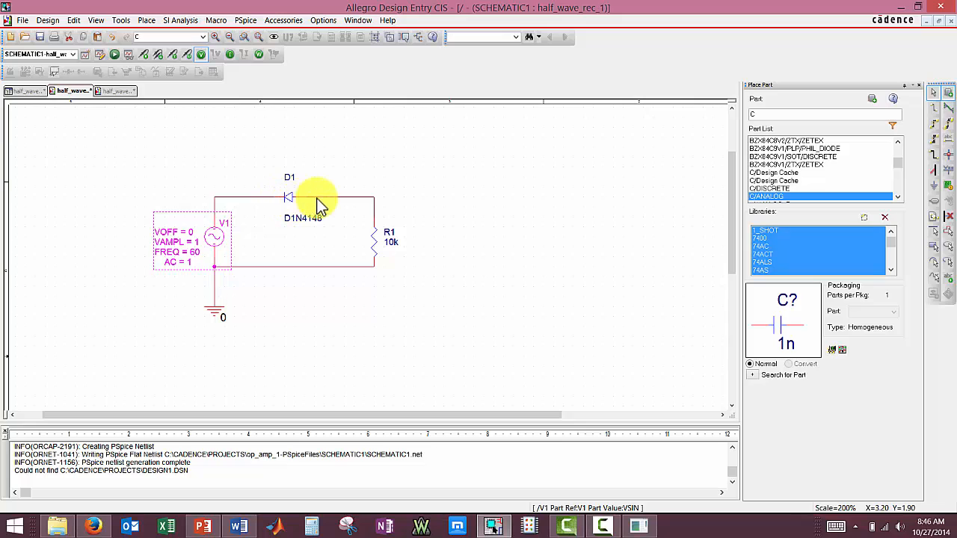
pyautogui.click(339, 178)
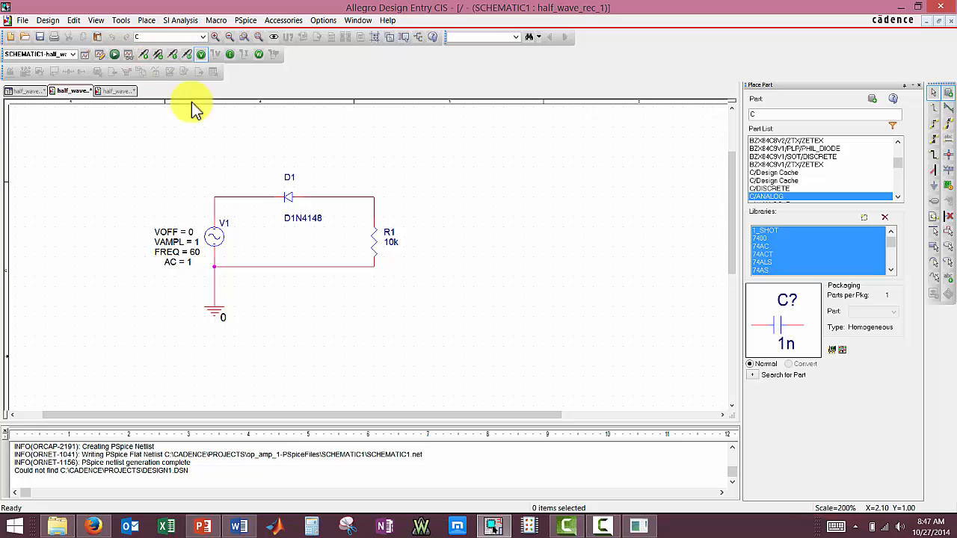
# Place a voltage marker on the output node between diode D1 and resistor R1 on the half_wave_rec_1 page
pyautogui.rightClick(387, 166)
pyautogui.click(408, 212)
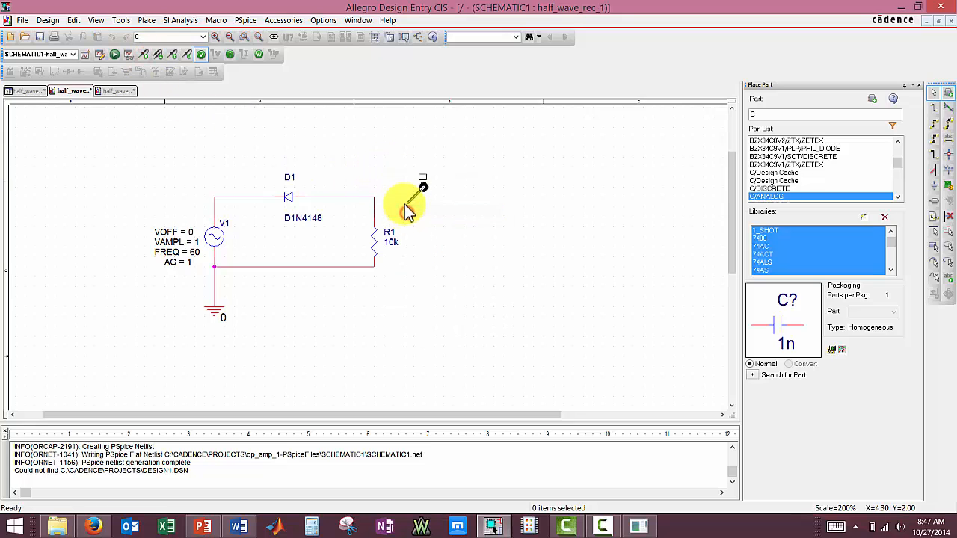
pyautogui.click(376, 196)
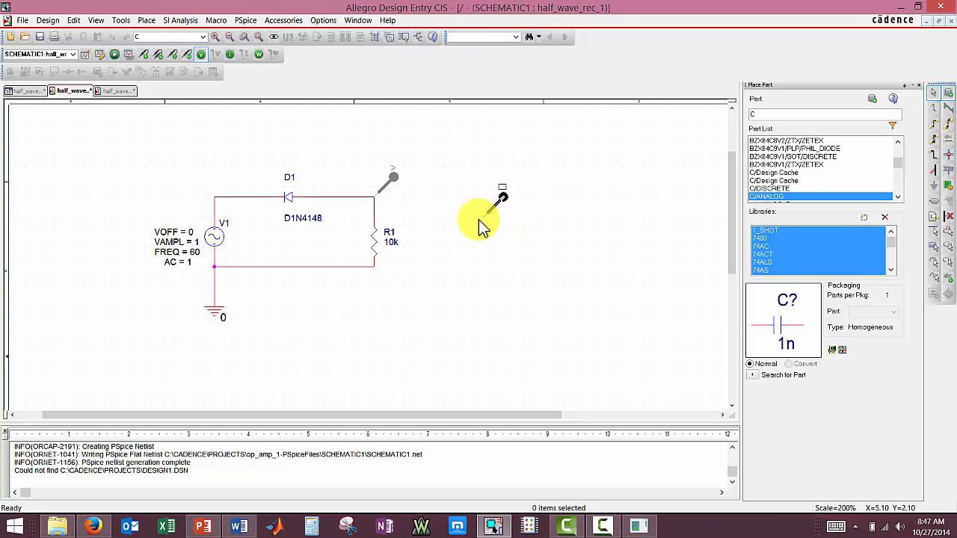
pyautogui.press('Escape')
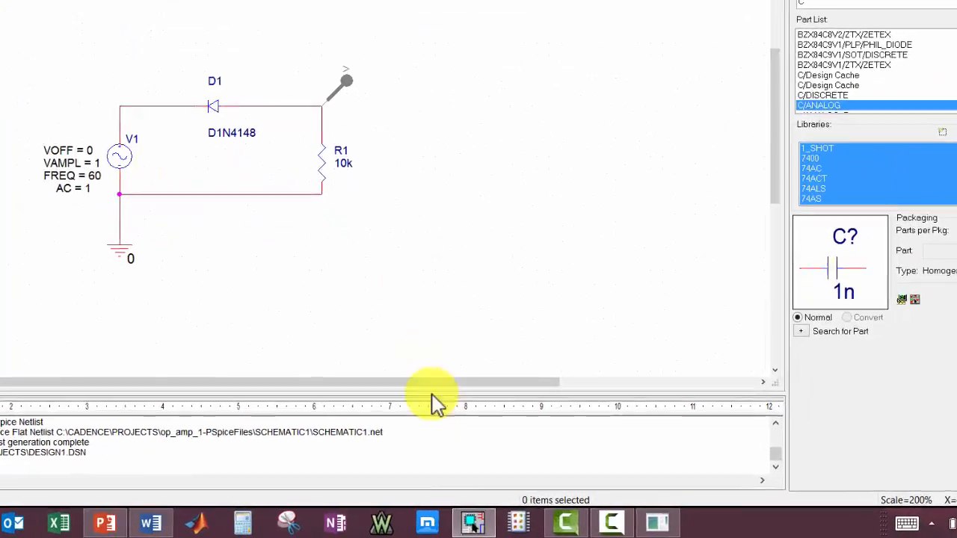
# Review the half_wave_rec_1 simulation settings and available analysis types, keeping the Time Domain (Transient) setup, and accept the dialog
pyautogui.click(675, 524)
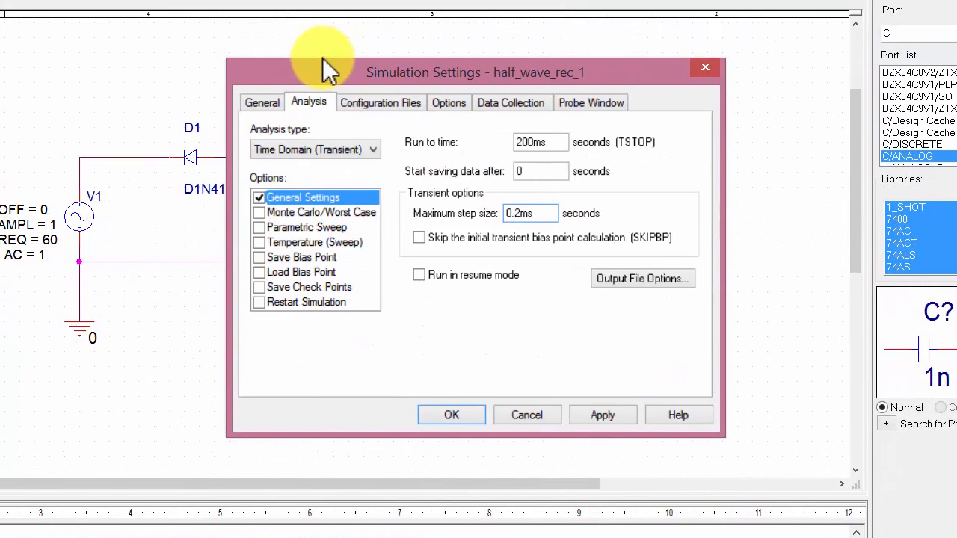
pyautogui.click(379, 149)
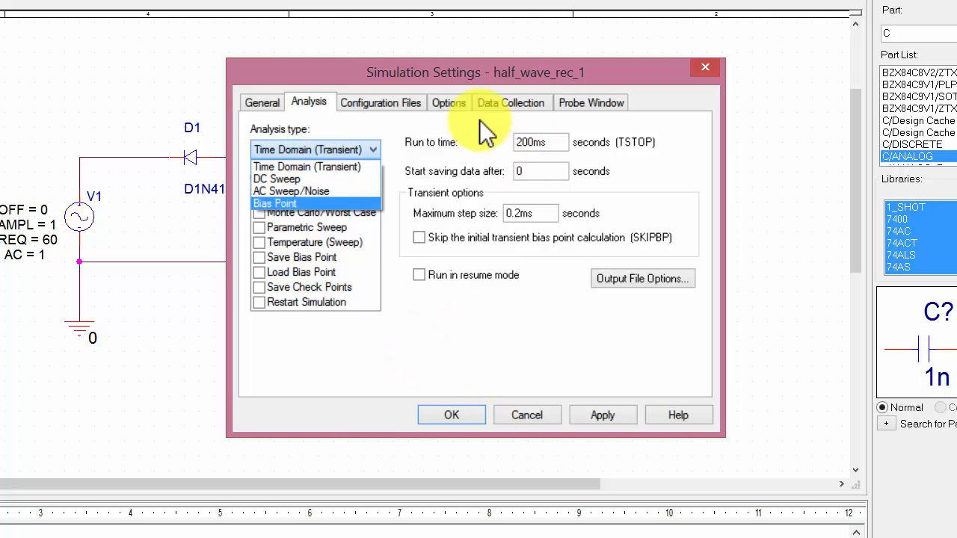
pyautogui.click(316, 71)
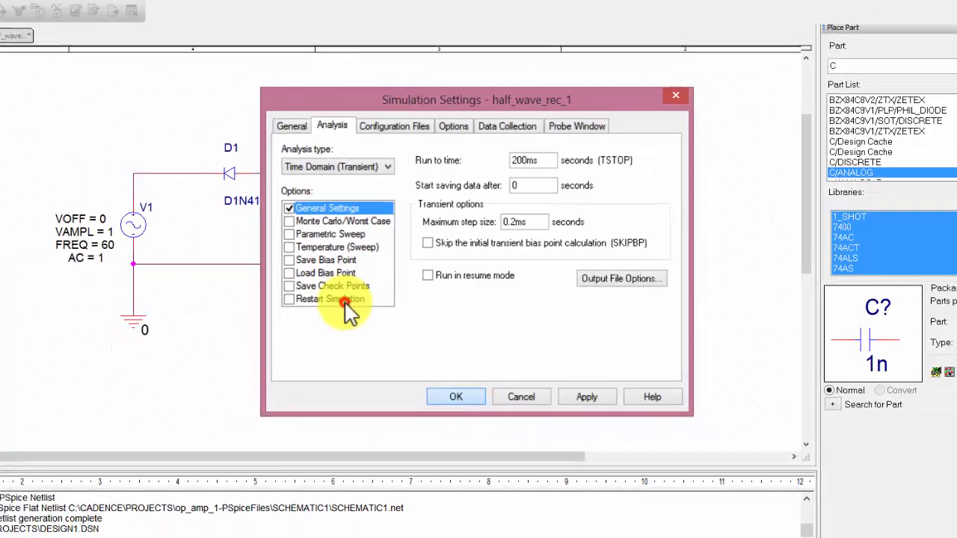
pyautogui.click(465, 417)
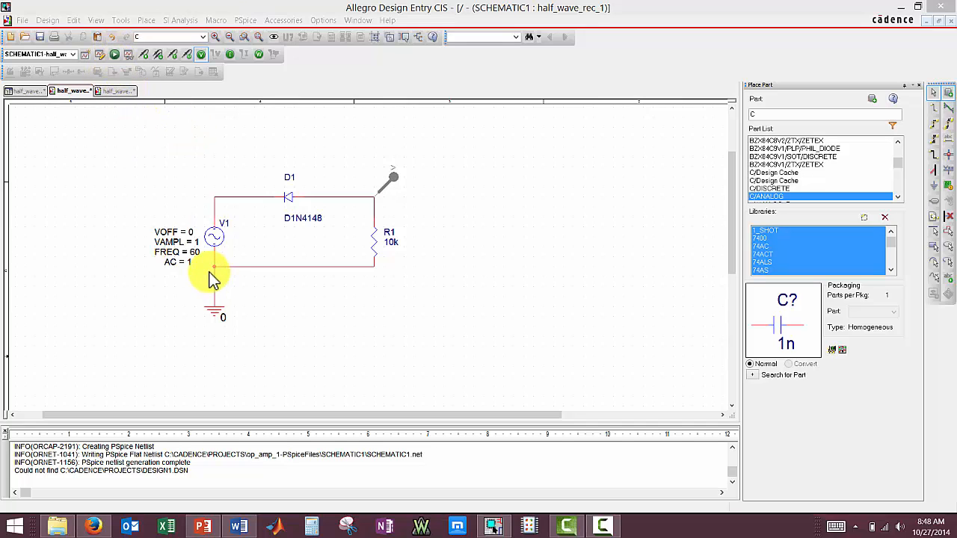
# Run the half_wave_rec_1 transient simulation, view the rectifier output plot and close the simulator
pyautogui.click(113, 56)
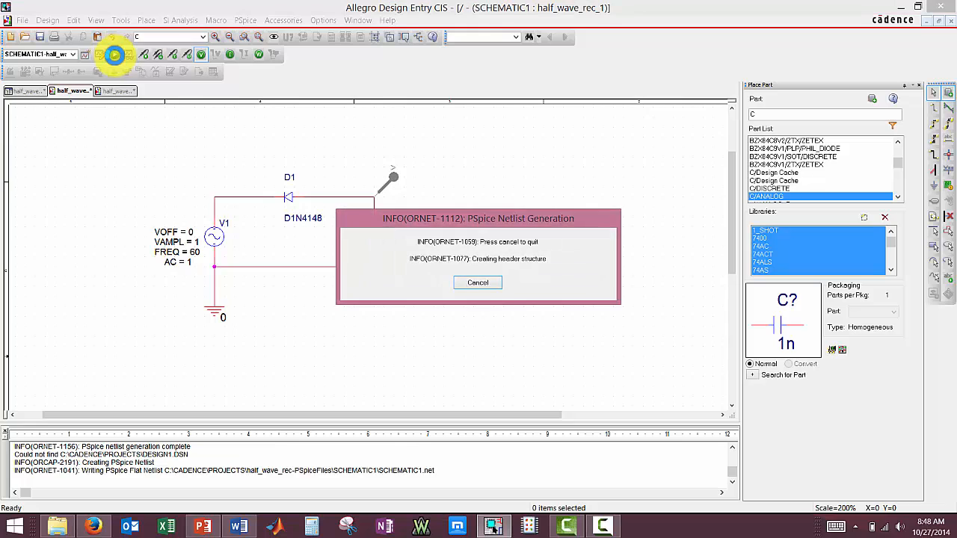
pyautogui.click(478, 283)
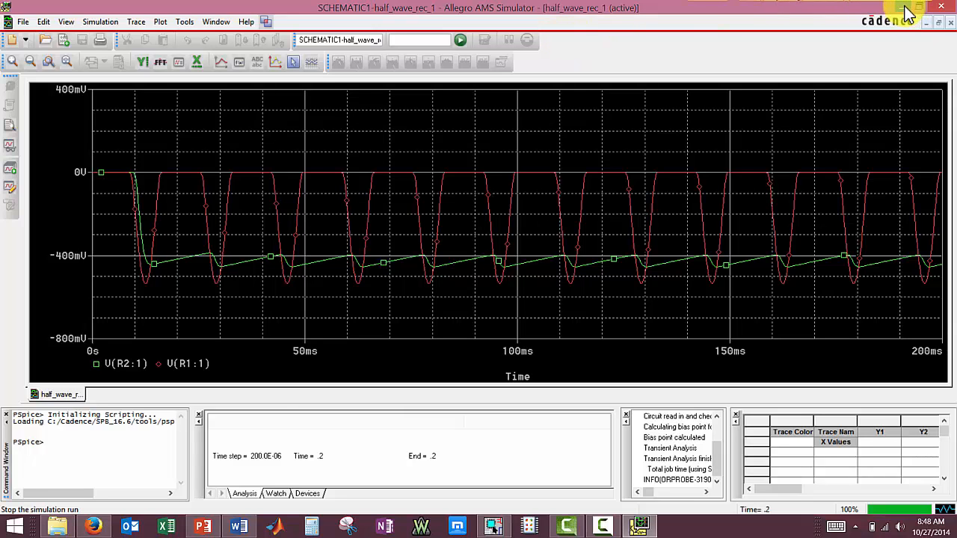
pyautogui.click(951, 8)
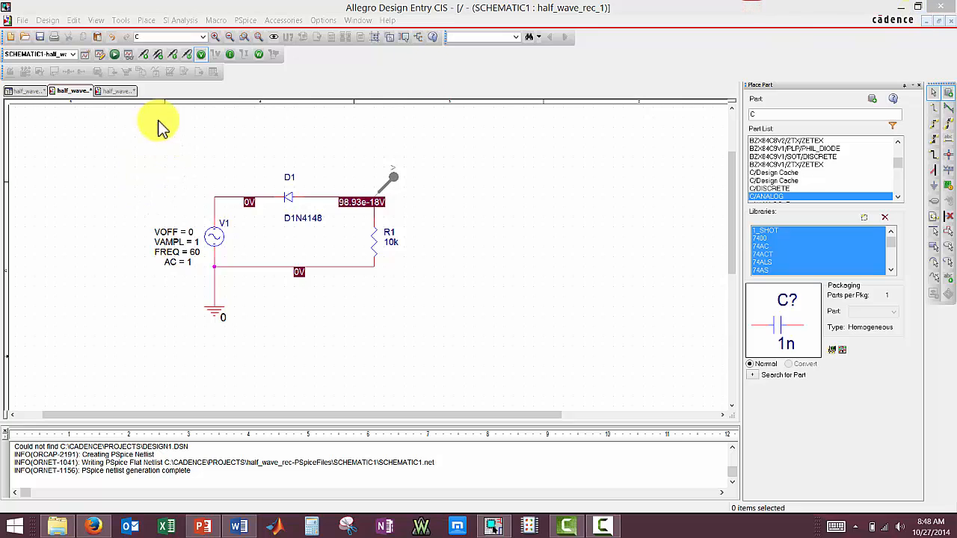
# Compare the half_wave_rec_2 rectifier with capacitor C1 against the half_wave_rec_1 circuit without a capacitor
pyautogui.click(118, 93)
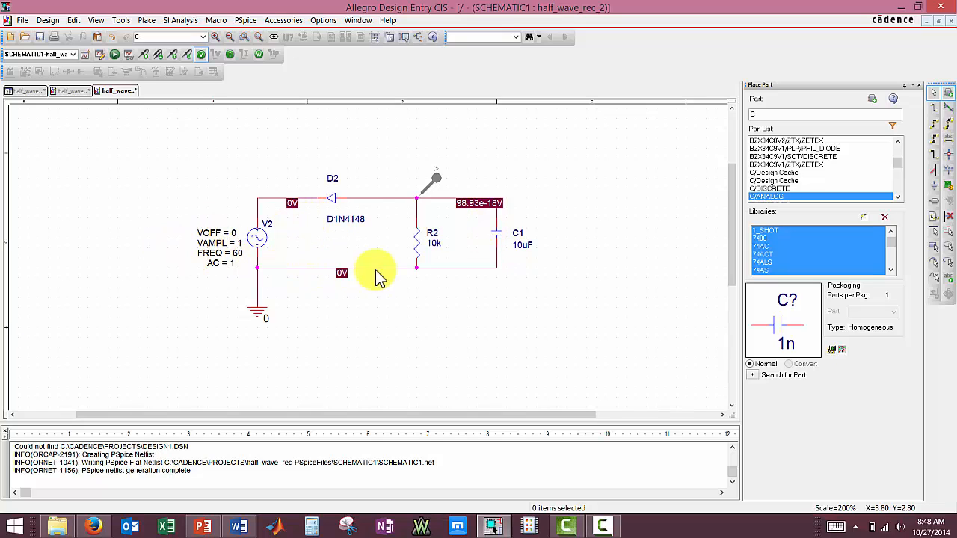
pyautogui.click(71, 91)
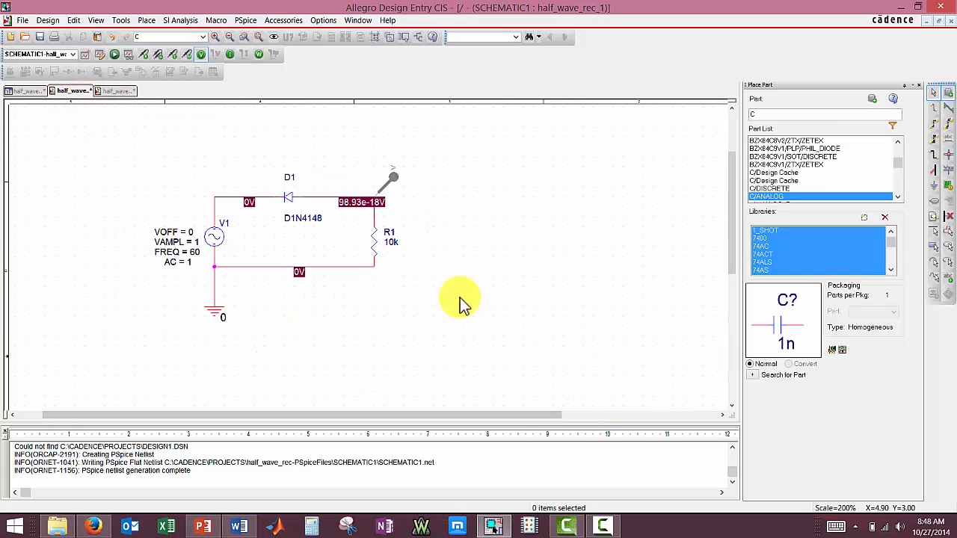
pyautogui.click(110, 92)
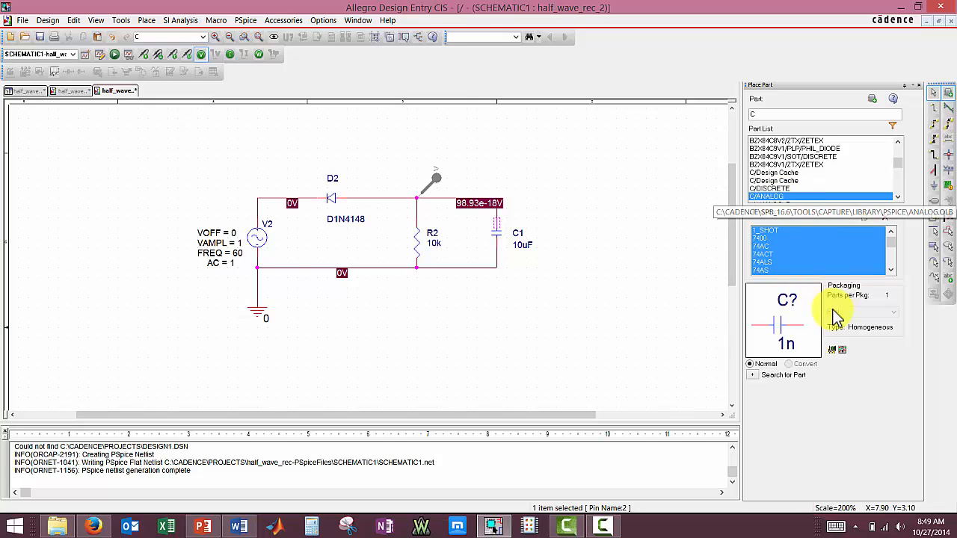
pyautogui.click(394, 329)
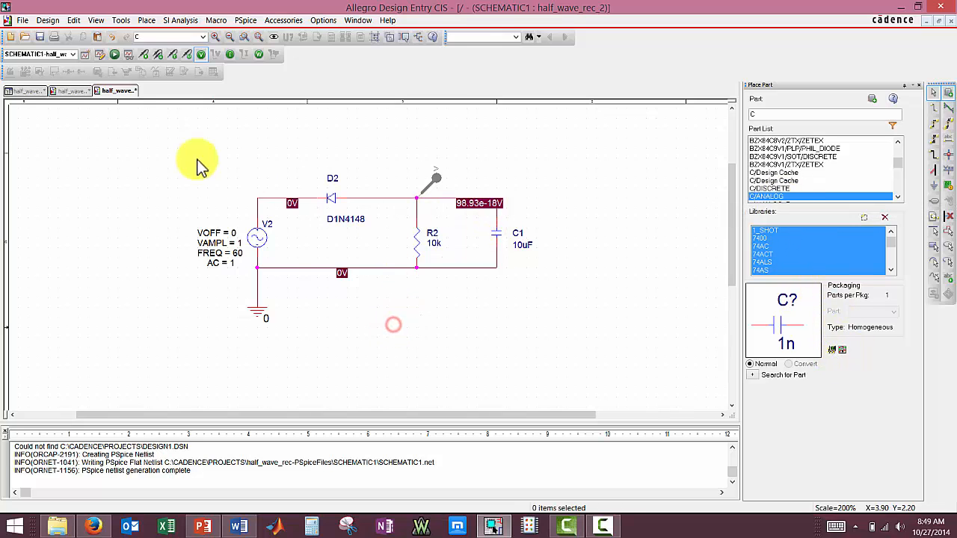
# Rerun the transient simulation from the half_wave_rec_1 page and bring up the plot of both rectifier output voltages
pyautogui.click(69, 91)
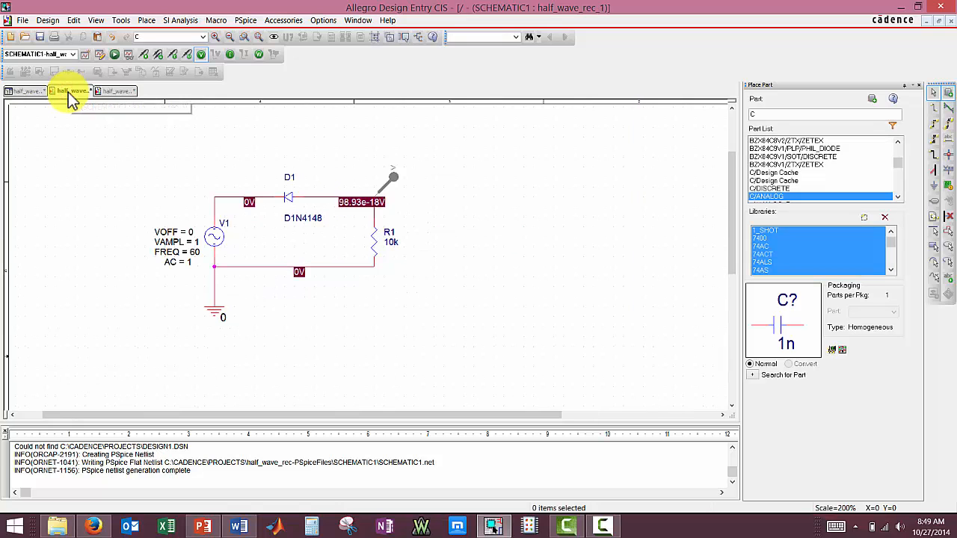
pyautogui.click(114, 56)
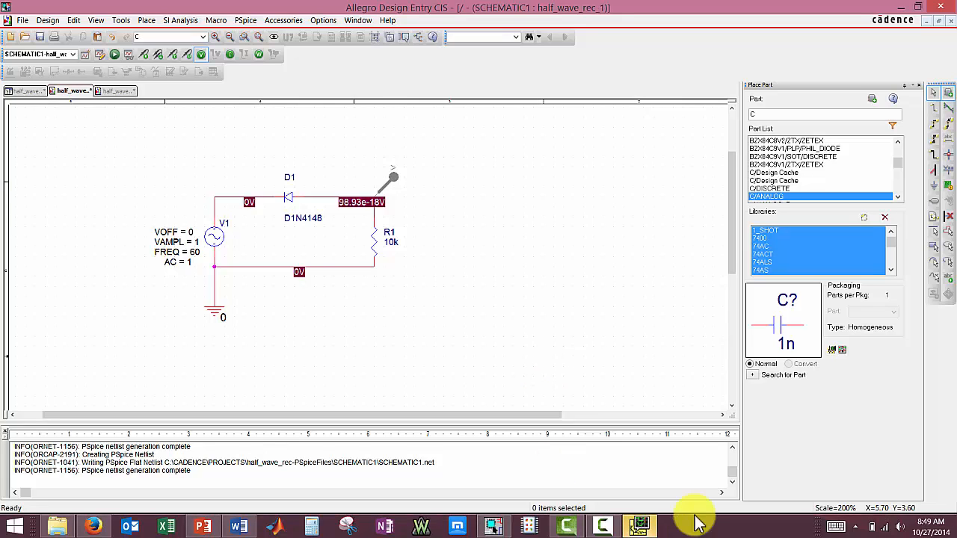
pyautogui.click(638, 527)
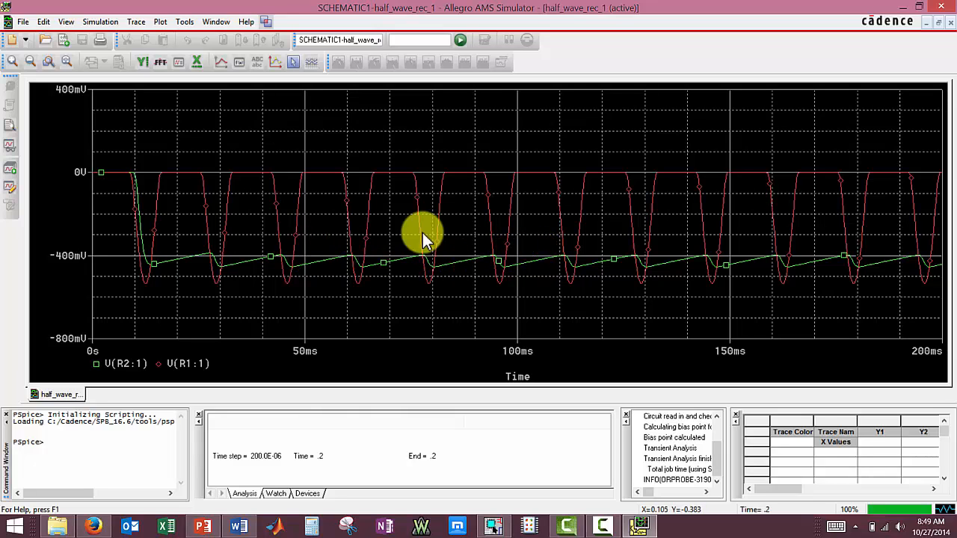
# Switch to PowerPoint, check the expected time domain plots on slides 4 and 5, and return to the half_wave_rec_1 schematic
pyautogui.click(208, 528)
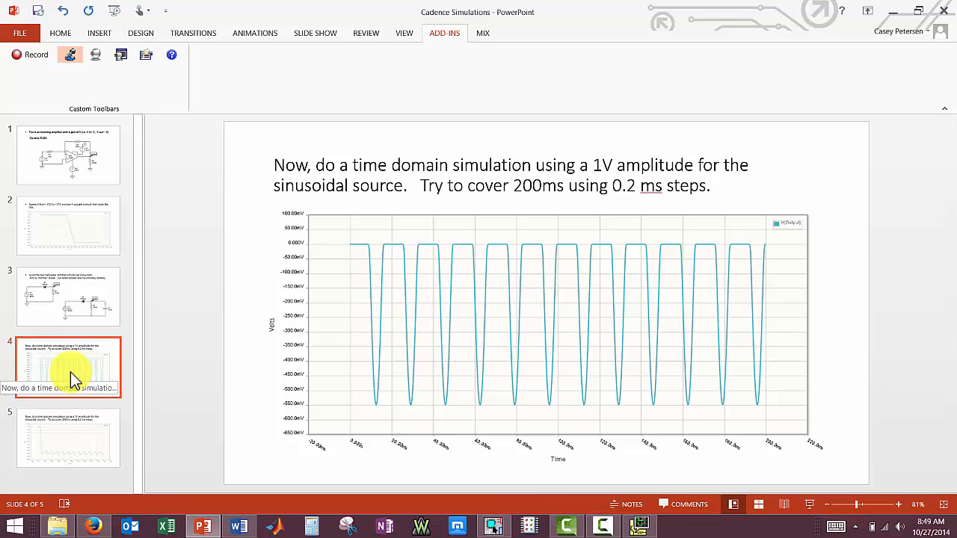
pyautogui.click(74, 436)
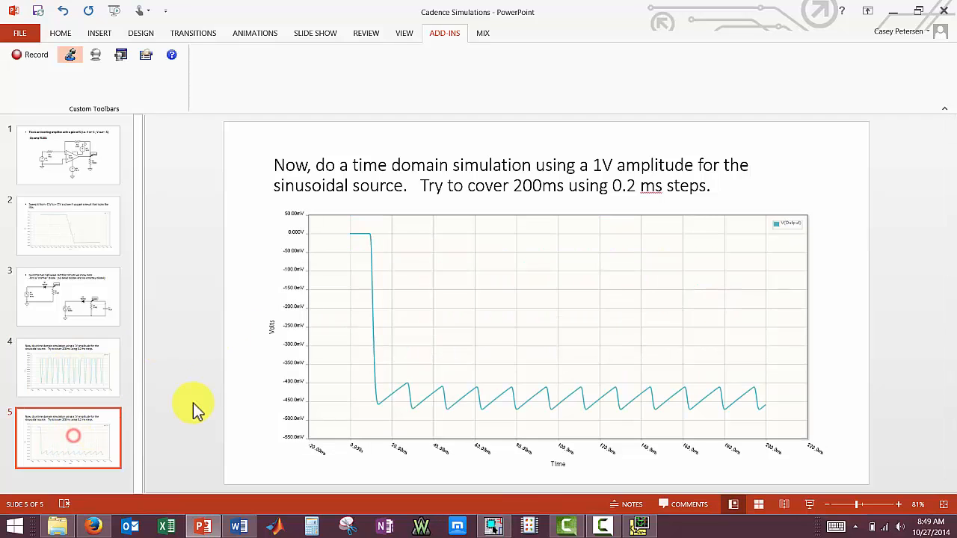
pyautogui.click(209, 525)
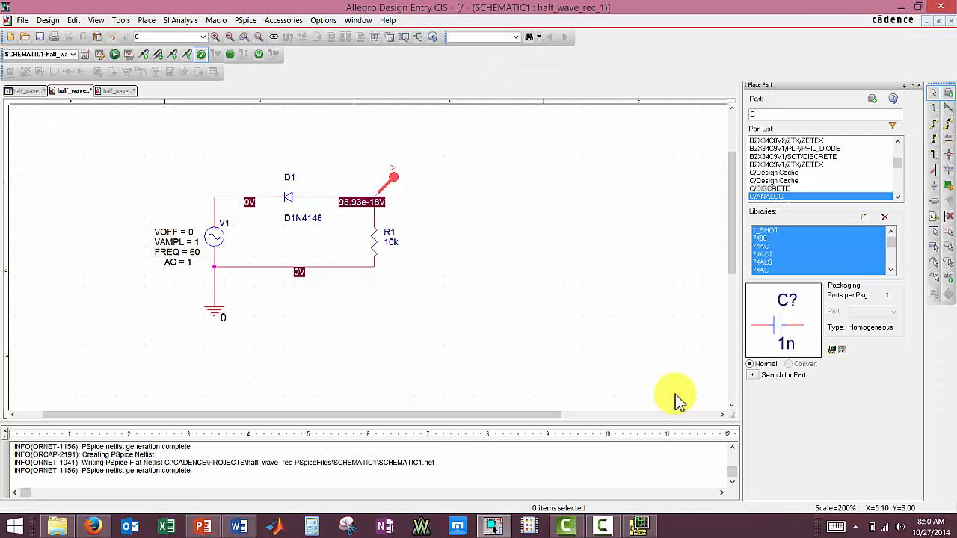